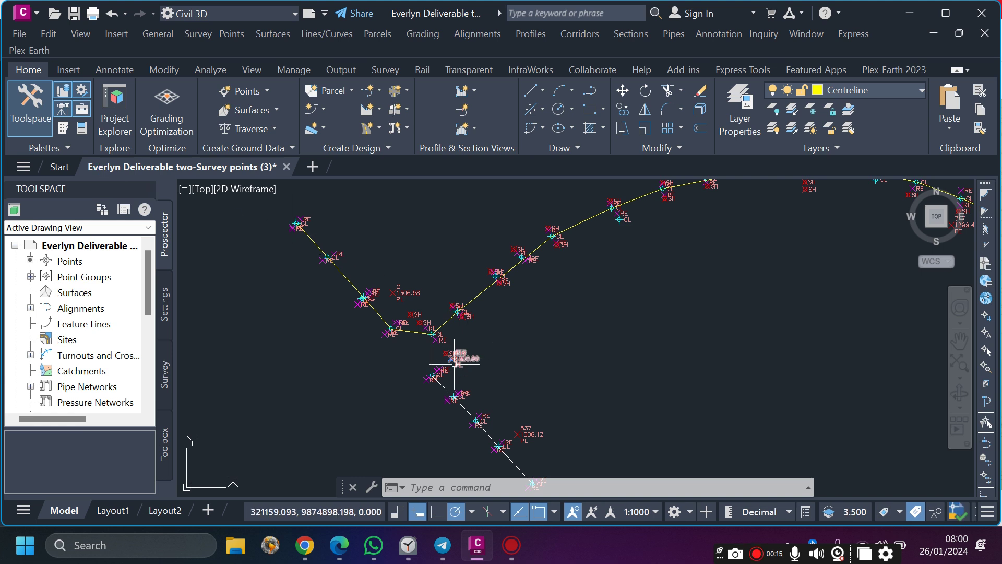
Examine the road junction where the yellow centreline meets the white line running through the southern CL survey points.
{"action": "scroll", "coordinate": [441, 362], "scroll_direction": "up", "scroll_amount": 4}
{"action": "scroll", "coordinate": [443, 269], "scroll_direction": "down", "scroll_amount": 4}
{"action": "scroll", "coordinate": [437, 290], "scroll_direction": "up", "scroll_amount": 4}
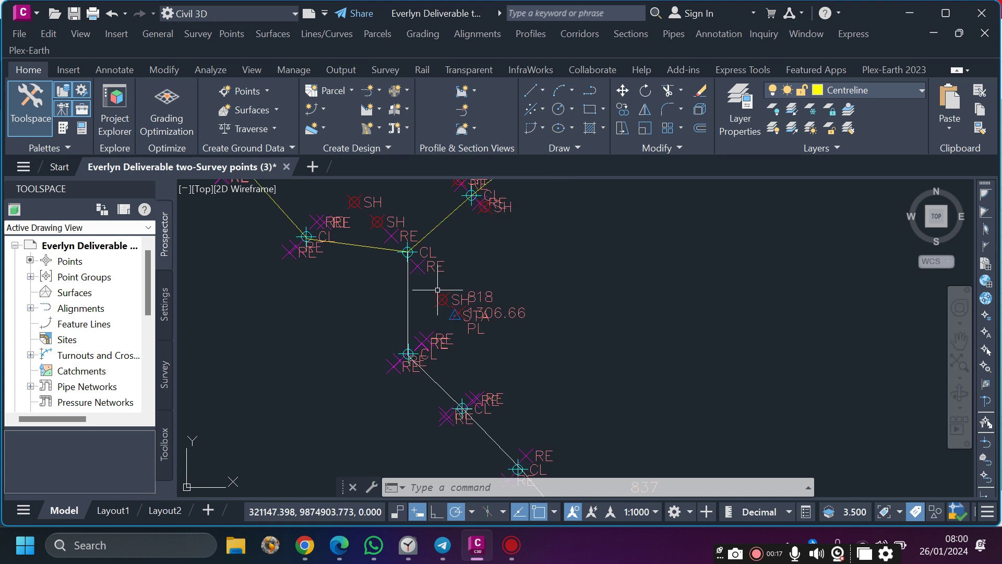
{"action": "scroll", "coordinate": [438, 338], "scroll_direction": "down", "scroll_amount": 4}
{"action": "scroll", "coordinate": [449, 284], "scroll_direction": "up", "scroll_amount": 4}
{"action": "scroll", "coordinate": [422, 336], "scroll_direction": "down", "scroll_amount": 6}
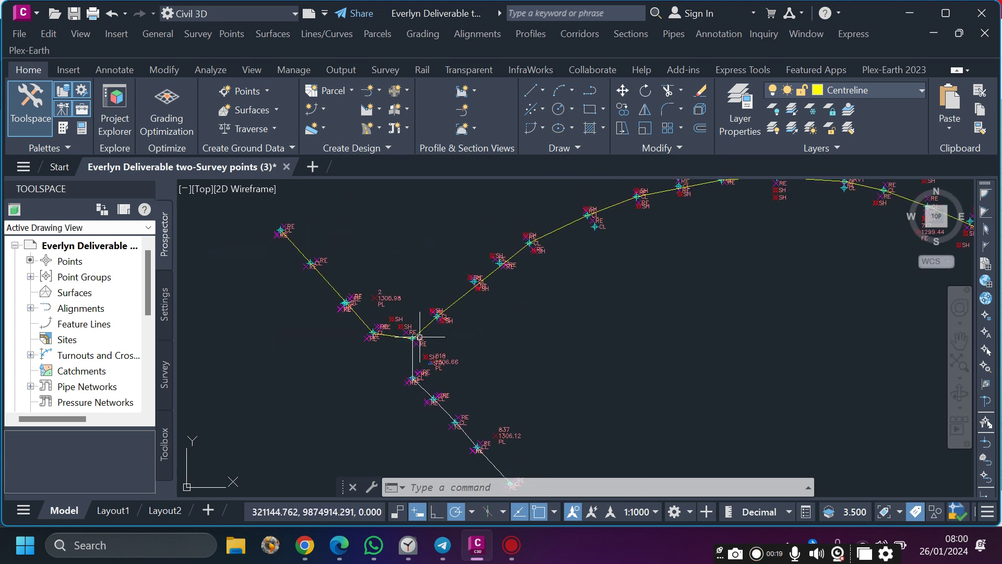
{"action": "scroll", "coordinate": [448, 412], "scroll_direction": "up", "scroll_amount": 4}
{"action": "scroll", "coordinate": [389, 351], "scroll_direction": "down", "scroll_amount": 4}
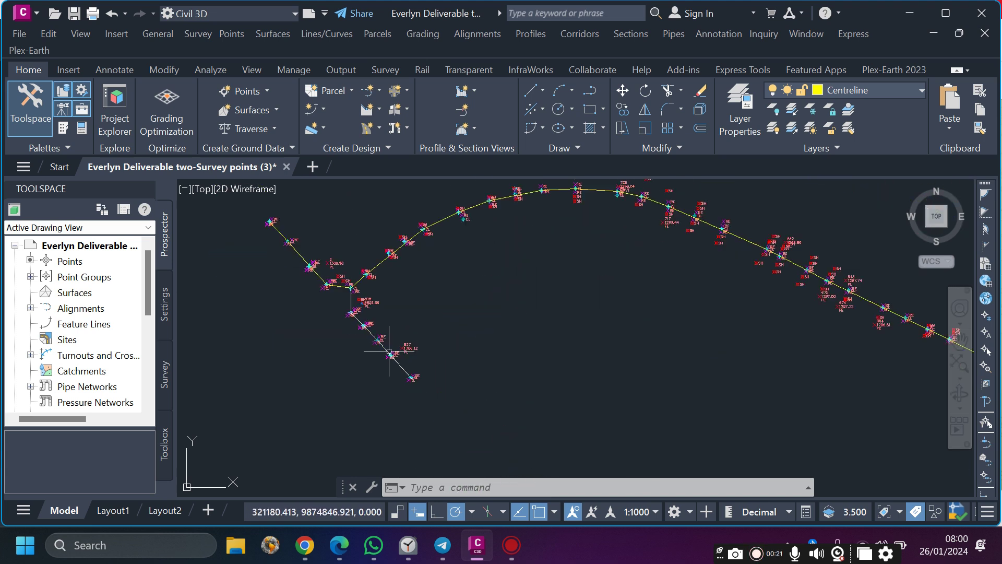
{"action": "scroll", "coordinate": [342, 308], "scroll_direction": "up", "scroll_amount": 5}
{"action": "scroll", "coordinate": [348, 303], "scroll_direction": "down", "scroll_amount": 5}
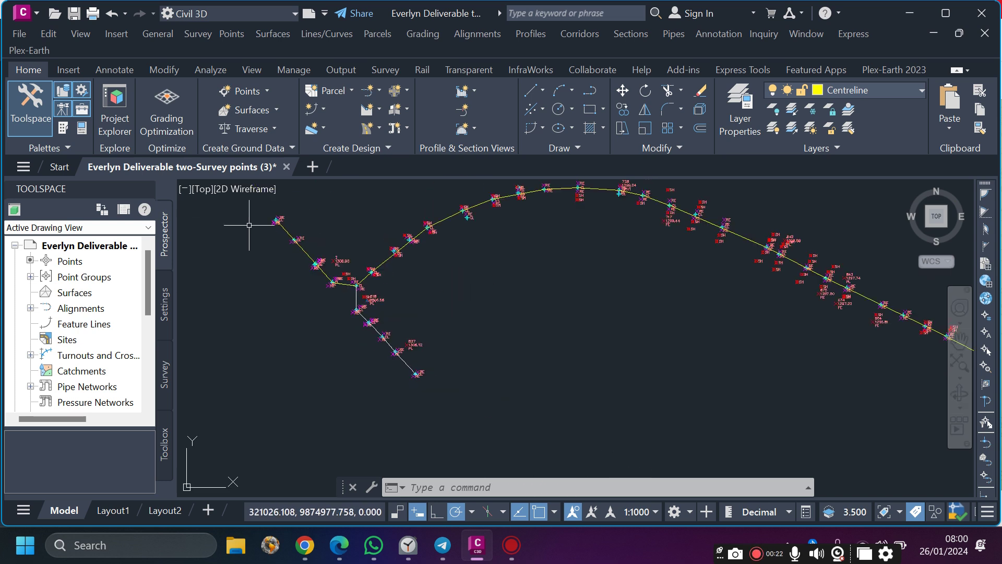
{"action": "scroll", "coordinate": [292, 230], "scroll_direction": "up", "scroll_amount": 5}
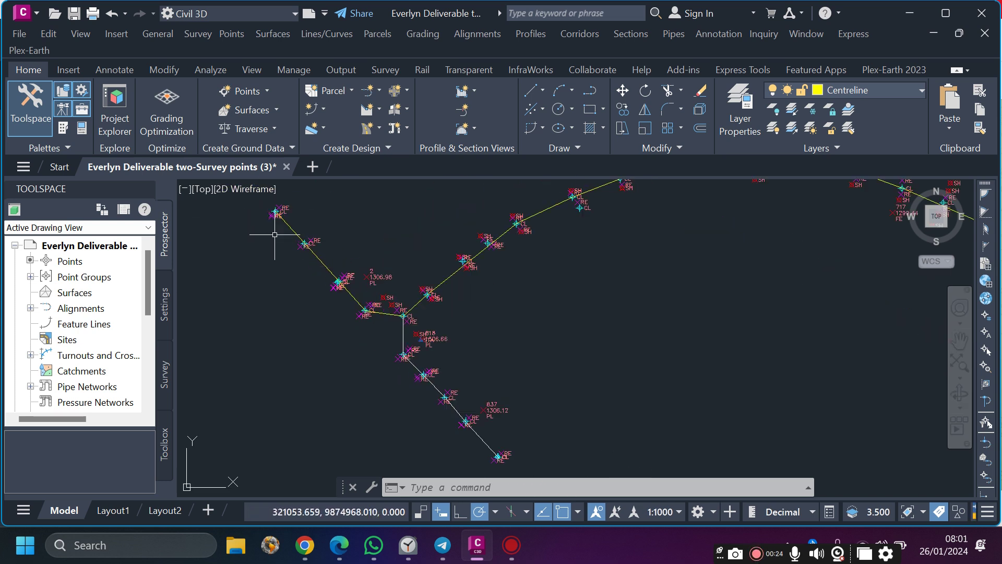
{"action": "scroll", "coordinate": [503, 431], "scroll_direction": "down", "scroll_amount": 2}
{"action": "scroll", "coordinate": [689, 360], "scroll_direction": "down", "scroll_amount": 3}
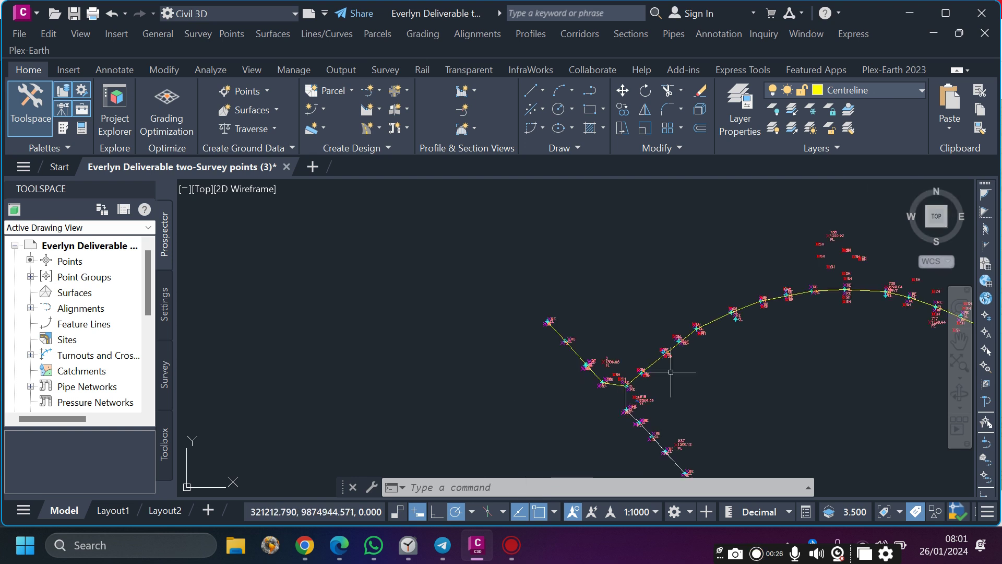
{"action": "scroll", "coordinate": [650, 382], "scroll_direction": "up", "scroll_amount": 8}
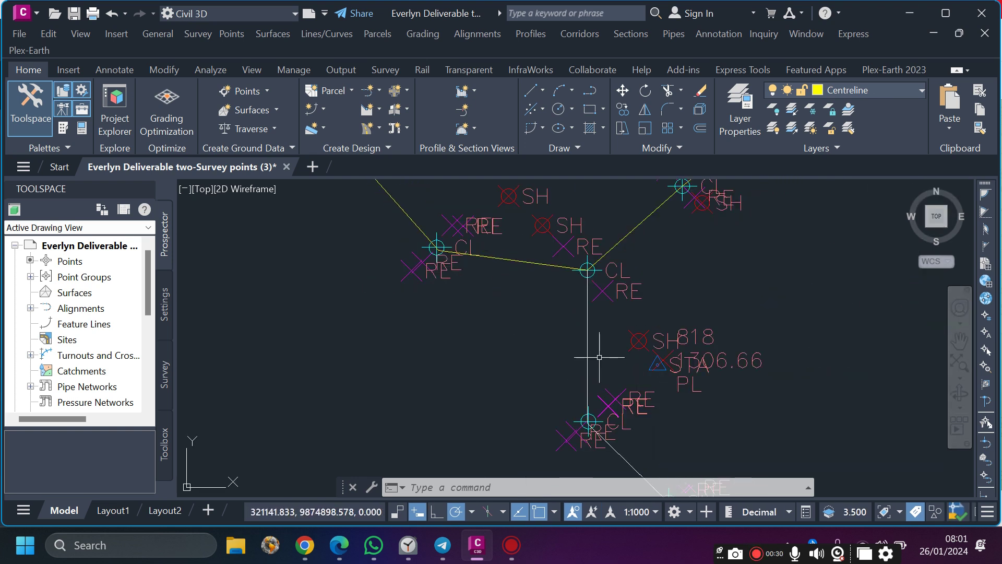
{"action": "scroll", "coordinate": [560, 352], "scroll_direction": "down", "scroll_amount": 5}
{"action": "scroll", "coordinate": [533, 349], "scroll_direction": "up", "scroll_amount": 4}
{"action": "scroll", "coordinate": [505, 344], "scroll_direction": "down", "scroll_amount": 2}
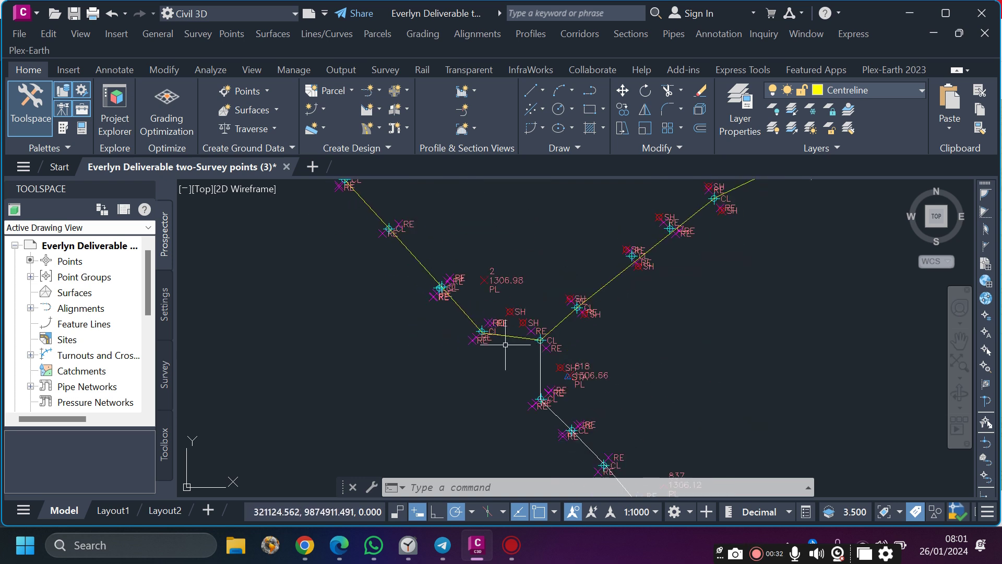
{"action": "scroll", "coordinate": [387, 291], "scroll_direction": "up", "scroll_amount": 4}
{"action": "scroll", "coordinate": [483, 362], "scroll_direction": "down", "scroll_amount": 4}
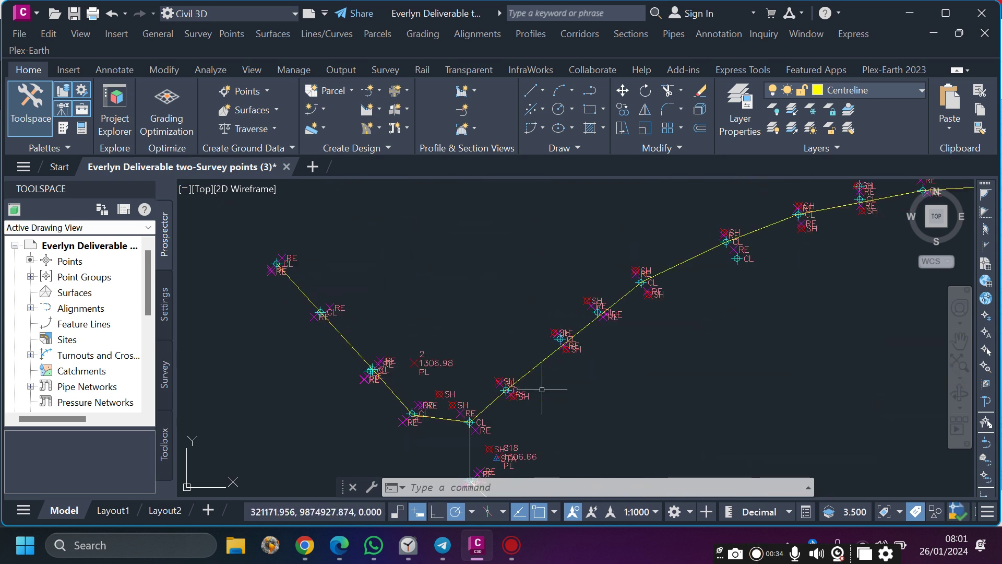
Select the yellow centreline polyline and inspect its course along the road and its segment across the junction.
{"action": "left_click", "coordinate": [544, 360]}
{"action": "scroll", "coordinate": [357, 371], "scroll_direction": "down", "scroll_amount": 3}
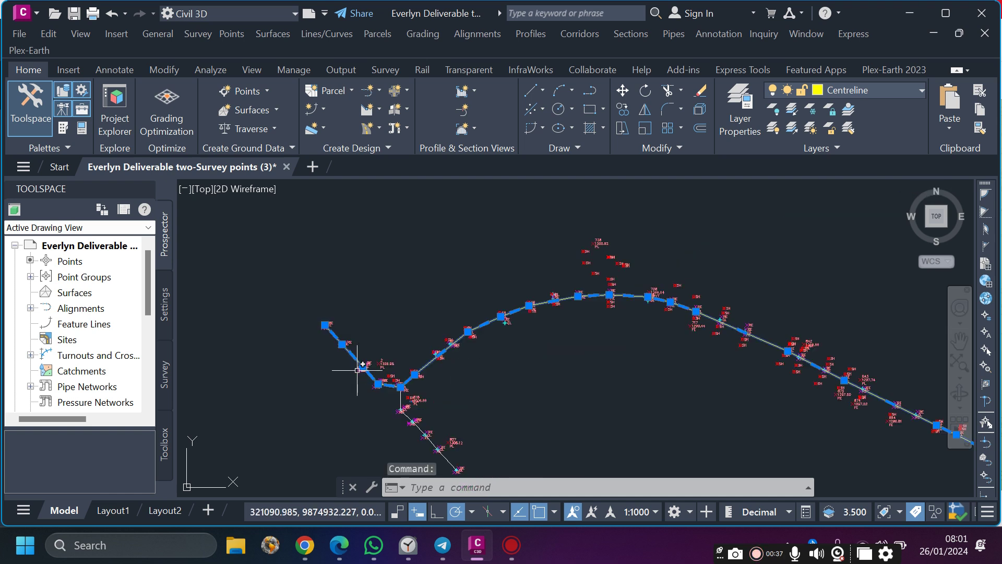
{"action": "scroll", "coordinate": [357, 370], "scroll_direction": "down", "scroll_amount": 4}
{"action": "scroll", "coordinate": [397, 387], "scroll_direction": "up", "scroll_amount": 5}
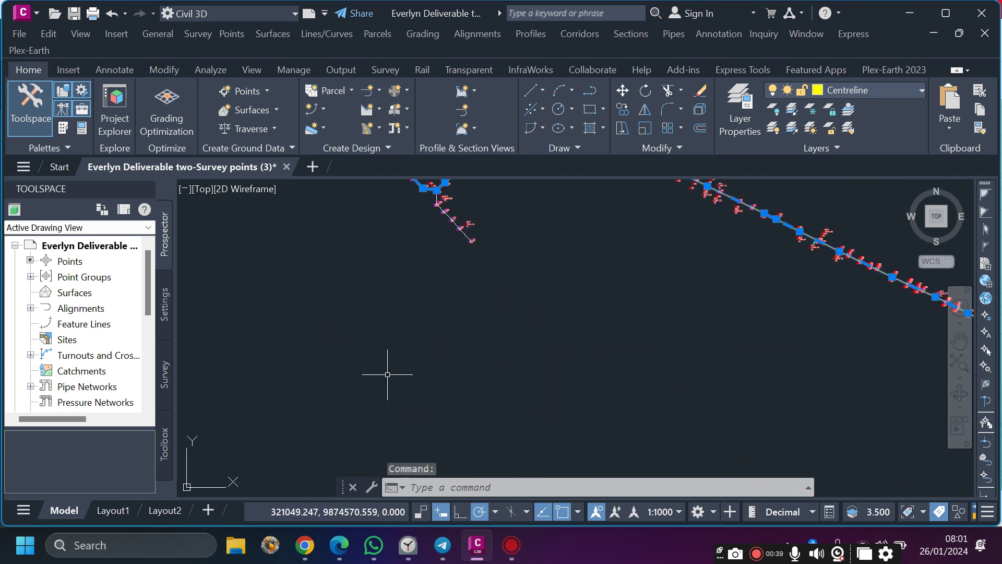
{"action": "scroll", "coordinate": [394, 334], "scroll_direction": "down", "scroll_amount": 3}
{"action": "scroll", "coordinate": [413, 308], "scroll_direction": "up", "scroll_amount": 3}
{"action": "scroll", "coordinate": [381, 368], "scroll_direction": "up", "scroll_amount": 4}
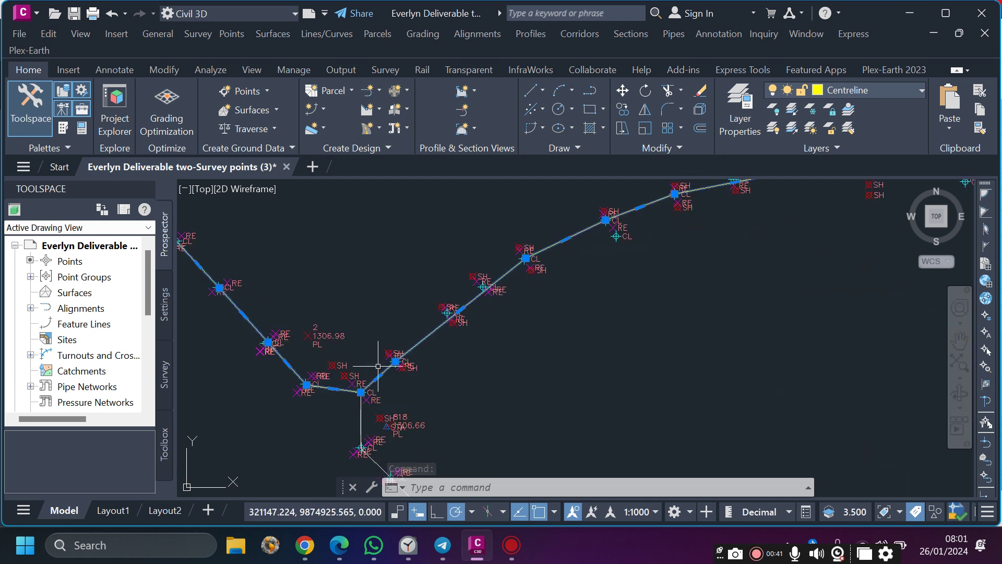
{"action": "scroll", "coordinate": [424, 274], "scroll_direction": "down", "scroll_amount": 4}
{"action": "scroll", "coordinate": [548, 215], "scroll_direction": "up", "scroll_amount": 3}
{"action": "scroll", "coordinate": [600, 213], "scroll_direction": "down", "scroll_amount": 5}
{"action": "scroll", "coordinate": [391, 361], "scroll_direction": "up", "scroll_amount": 4}
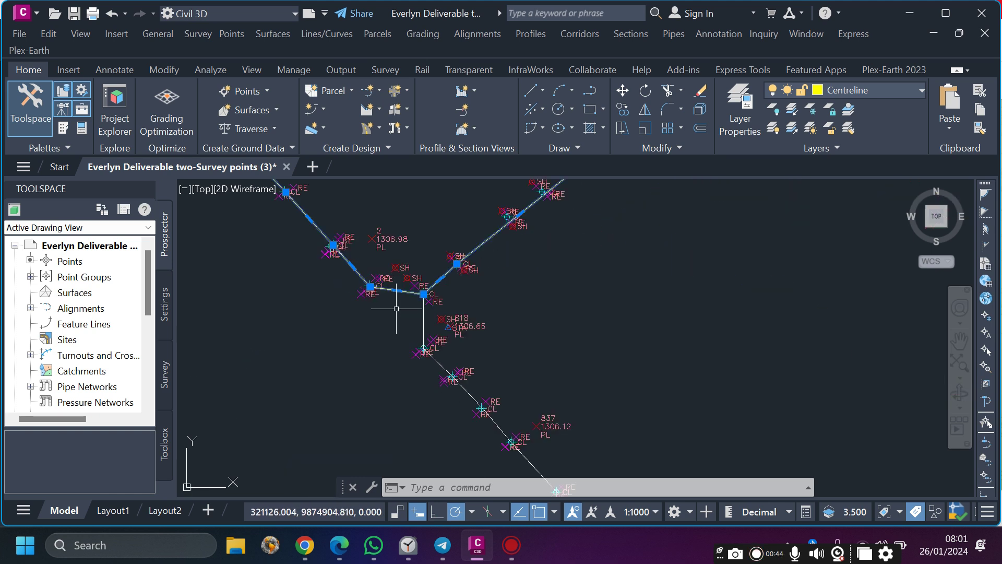
{"action": "scroll", "coordinate": [398, 307], "scroll_direction": "up", "scroll_amount": 4}
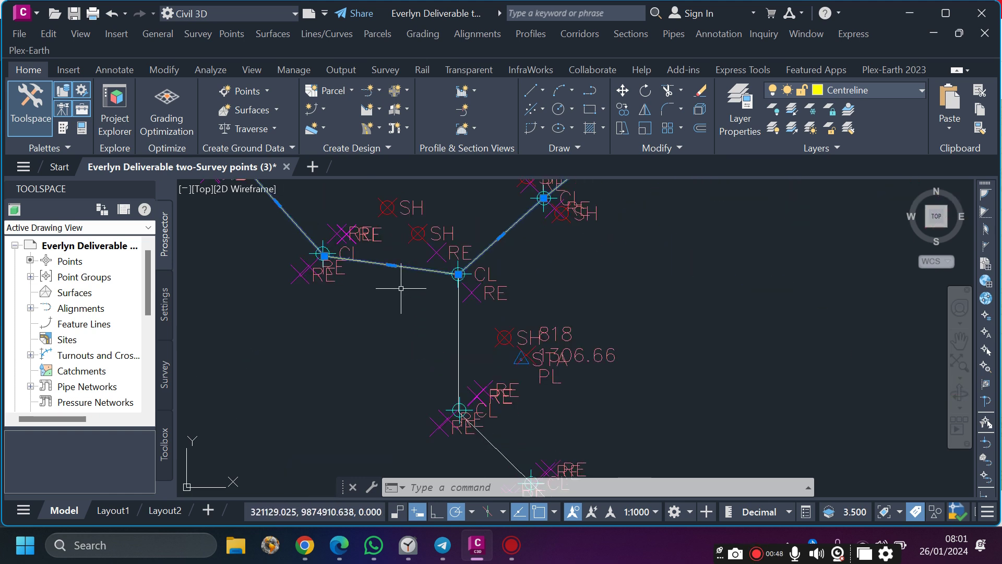
{"action": "key", "text": "Escape"}
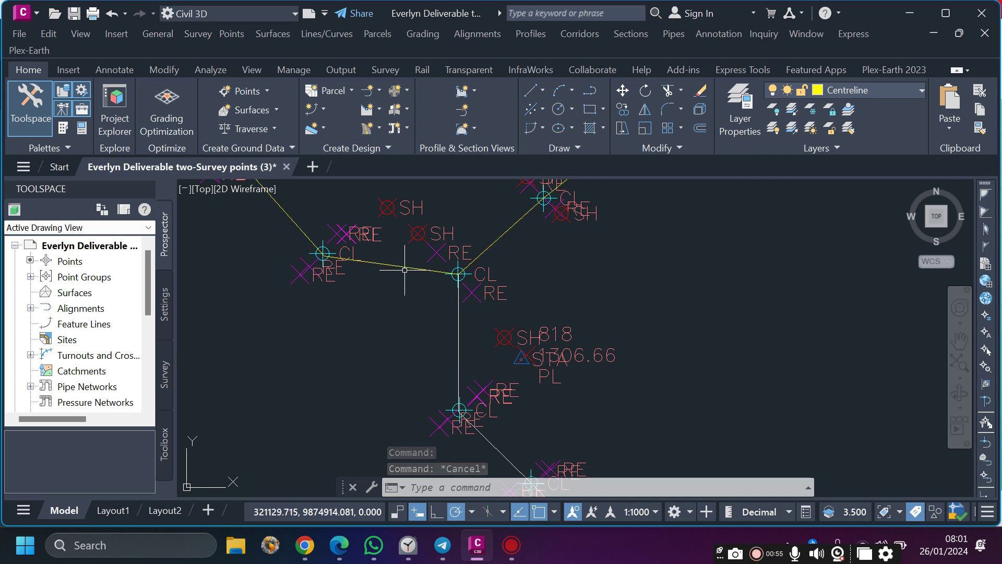
{"action": "left_click", "coordinate": [398, 264]}
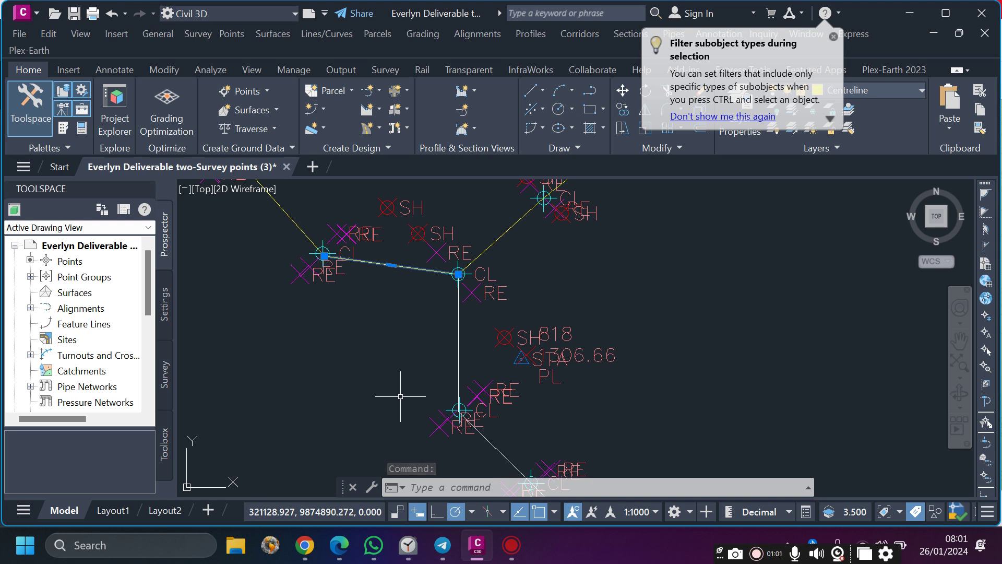
{"action": "key", "text": "Escape"}
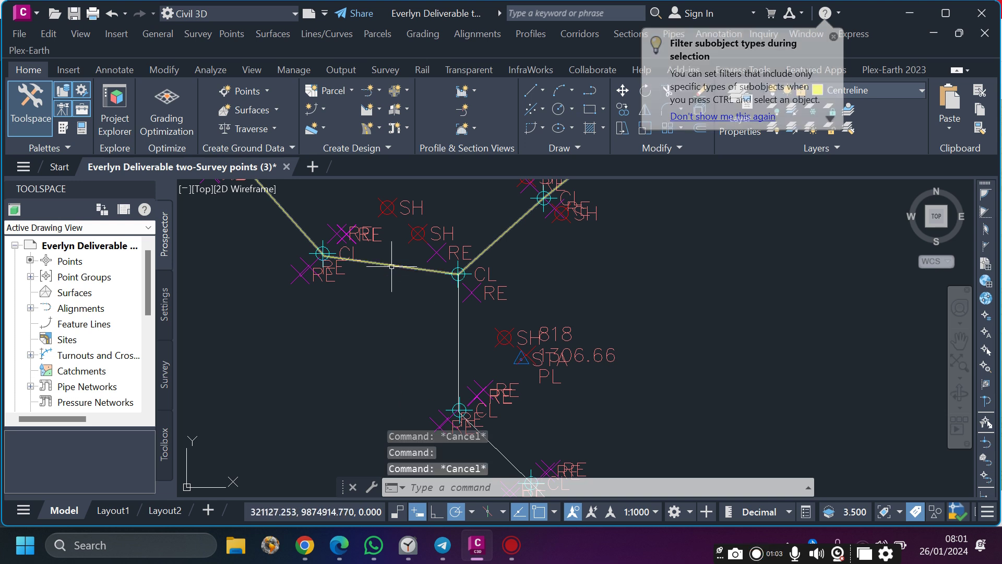
Break the yellow centreline polyline at the junction's CL point, where it meets the white vertical line.
{"action": "left_click", "coordinate": [672, 148]}
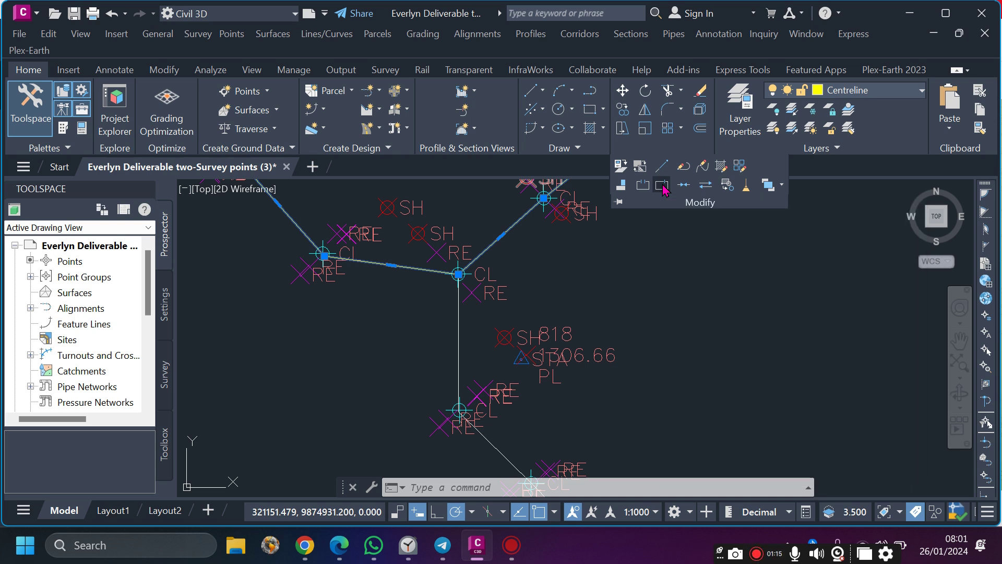
{"action": "left_click", "coordinate": [661, 184]}
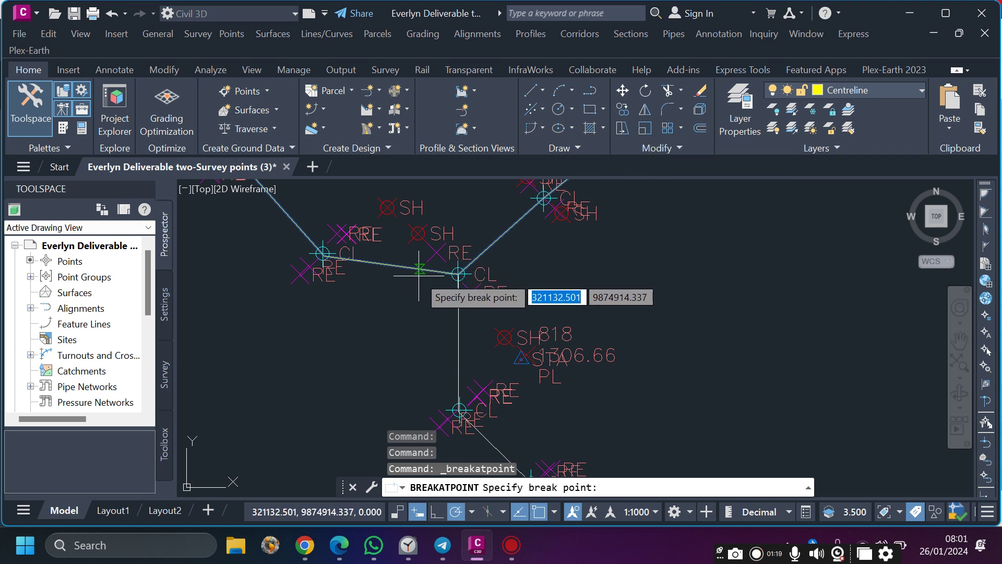
{"action": "left_click", "coordinate": [459, 274]}
Stretch the end vertex of the northwestern centreline piece from the junction to the CL point at the white vertical segment's lower end.
{"action": "left_click", "coordinate": [410, 269]}
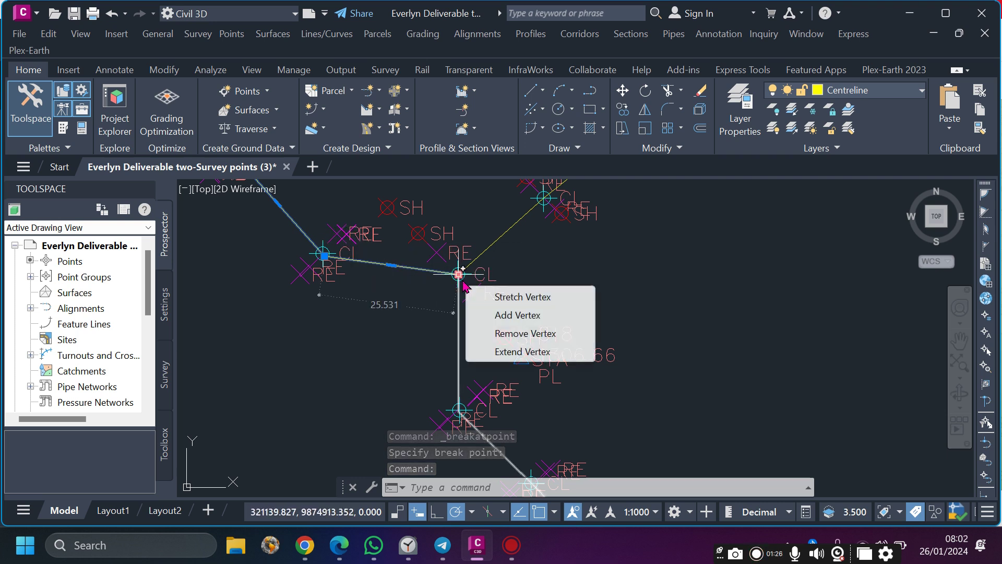
{"action": "left_click", "coordinate": [554, 513]}
{"action": "left_click", "coordinate": [439, 310]}
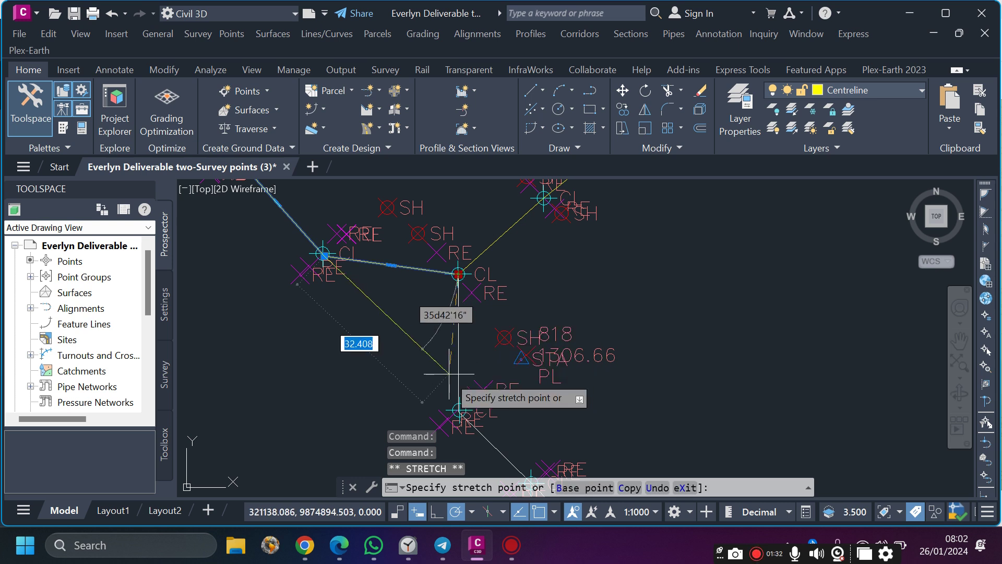
{"action": "left_click", "coordinate": [460, 411]}
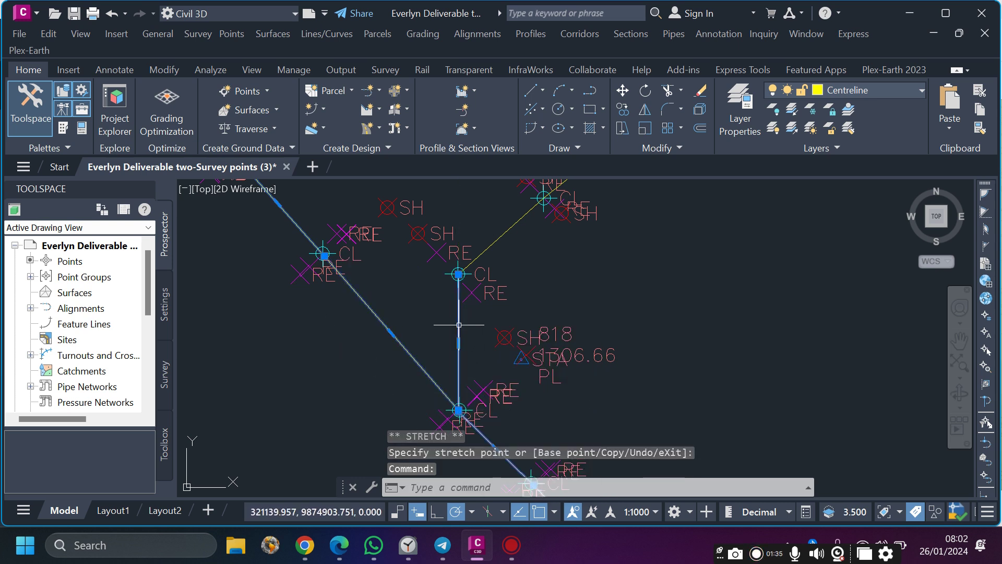
{"action": "key", "text": "Escape"}
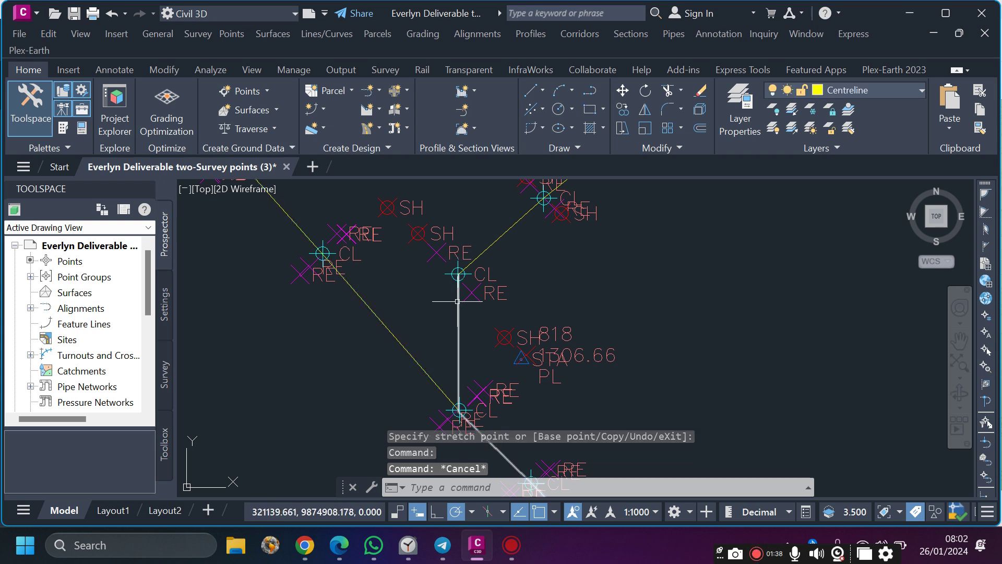
Delete the white vertical segment between the junction's CL point and the CL point below it.
{"action": "left_click", "coordinate": [455, 329]}
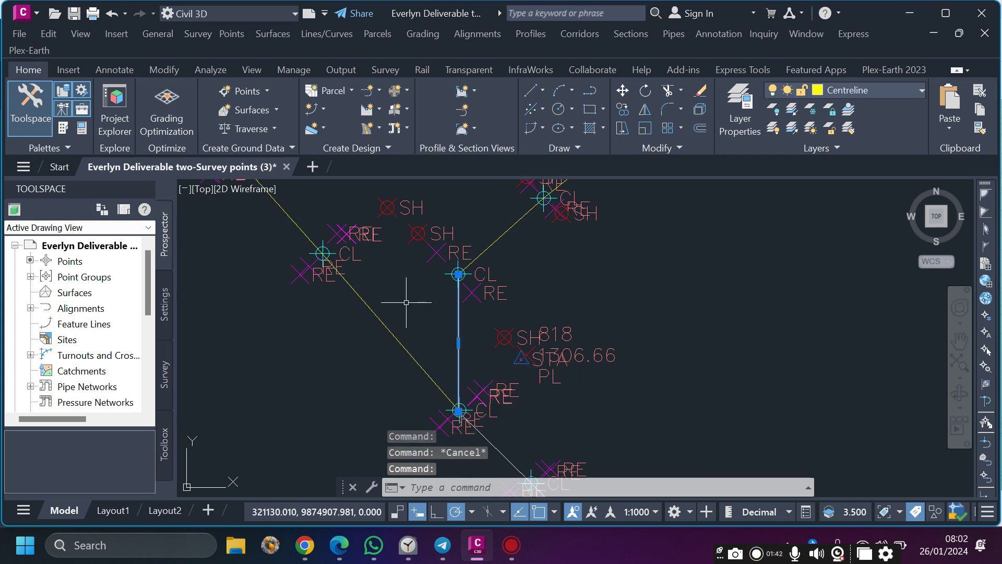
{"action": "key", "text": "Delete"}
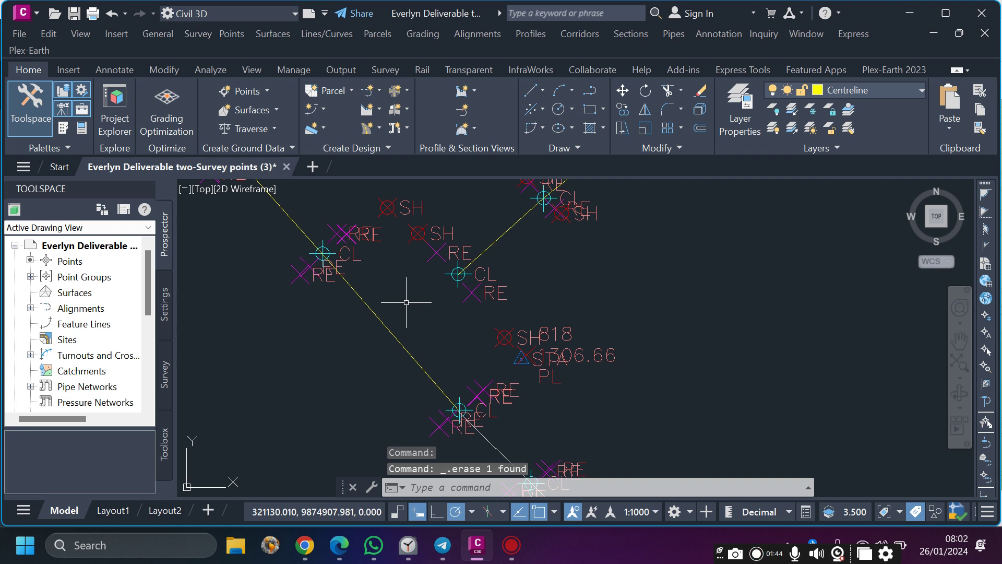
{"action": "scroll", "coordinate": [406, 302], "scroll_direction": "down", "scroll_amount": 4}
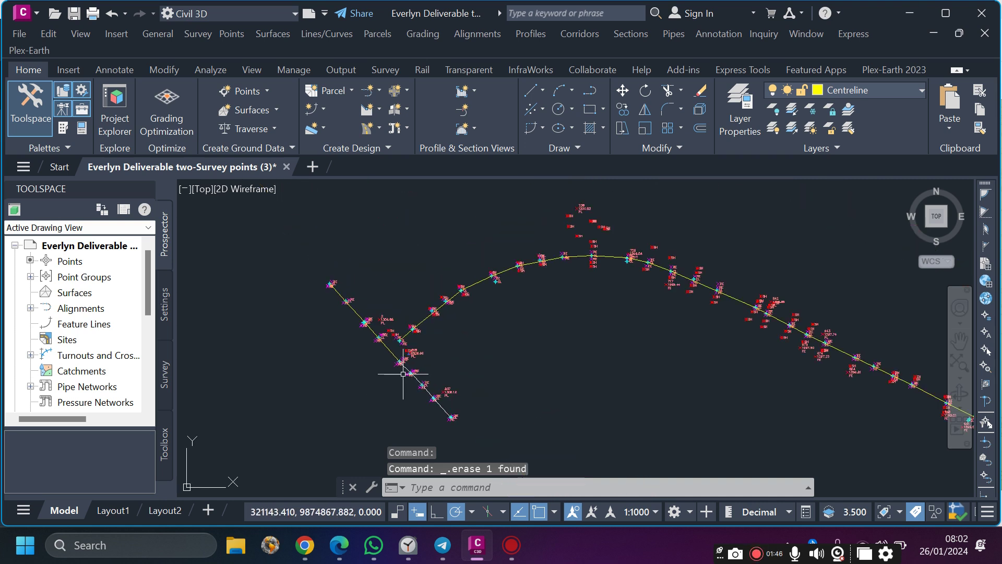
{"action": "scroll", "coordinate": [397, 340], "scroll_direction": "up", "scroll_amount": 3}
{"action": "scroll", "coordinate": [463, 284], "scroll_direction": "down", "scroll_amount": 1}
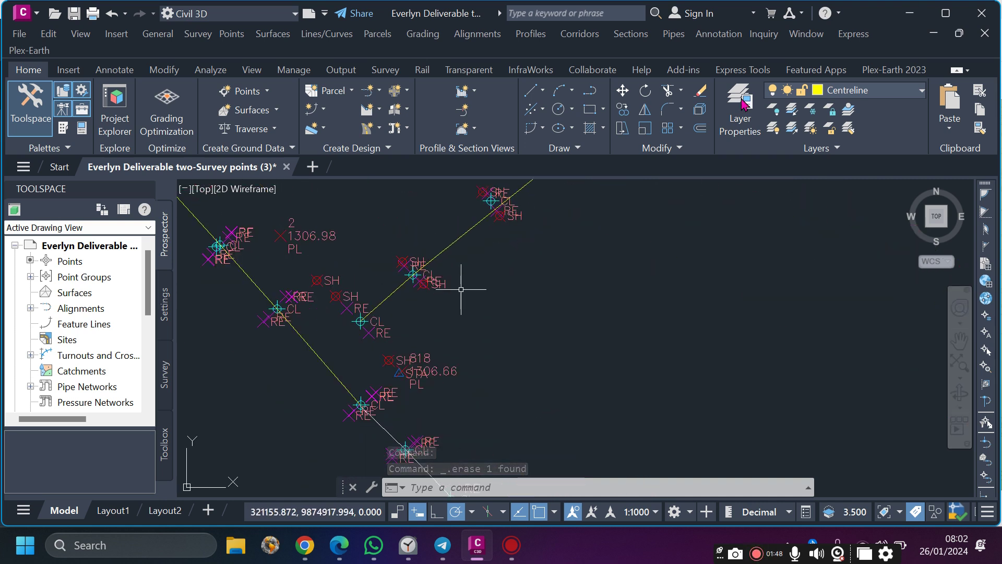
Examine how the curved road's yellow centreline and its vertices fit the CL survey points.
{"action": "left_click", "coordinate": [683, 151]}
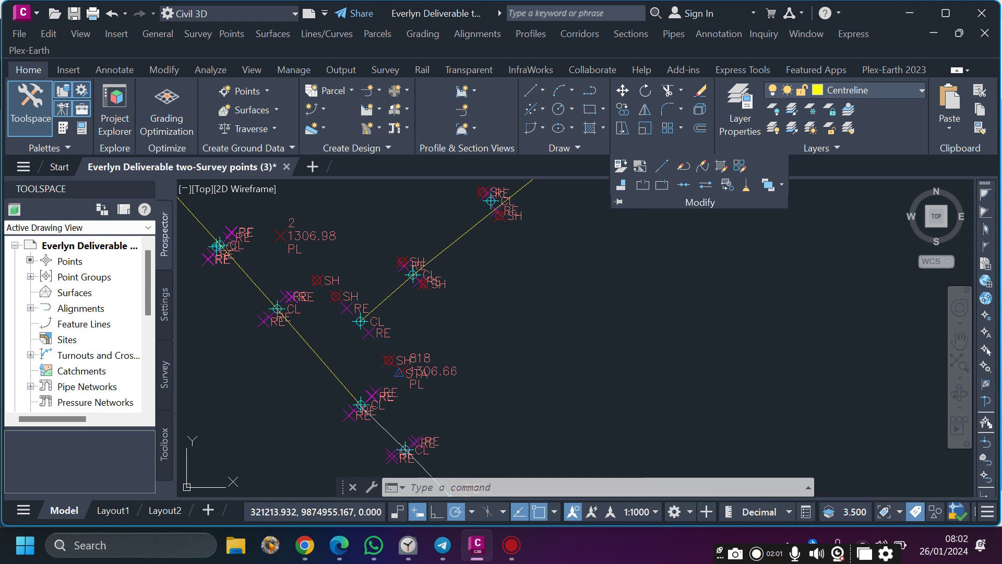
{"action": "left_click", "coordinate": [538, 287]}
{"action": "scroll", "coordinate": [530, 262], "scroll_direction": "down", "scroll_amount": 5}
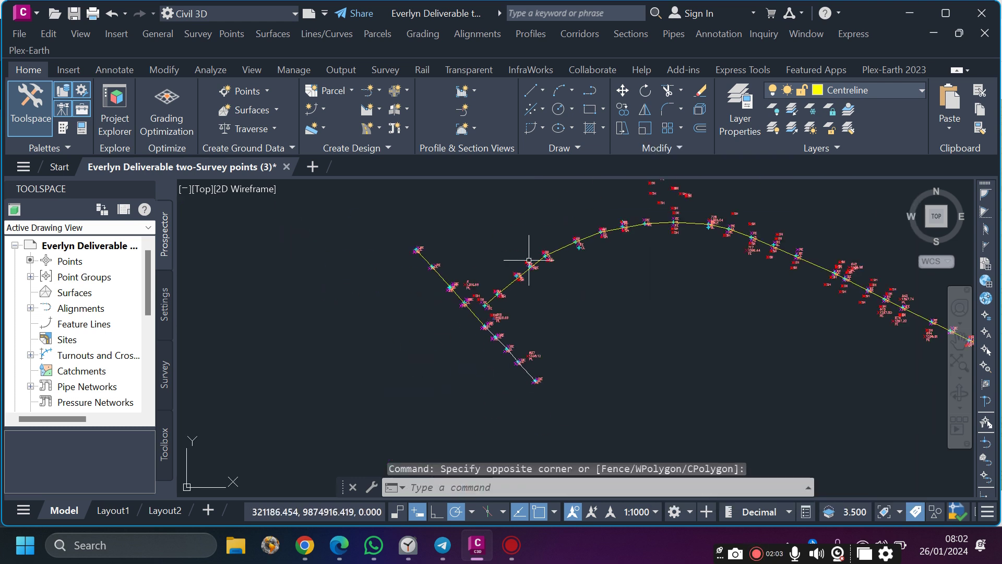
{"action": "scroll", "coordinate": [481, 291], "scroll_direction": "up", "scroll_amount": 1}
{"action": "scroll", "coordinate": [531, 296], "scroll_direction": "up", "scroll_amount": 4}
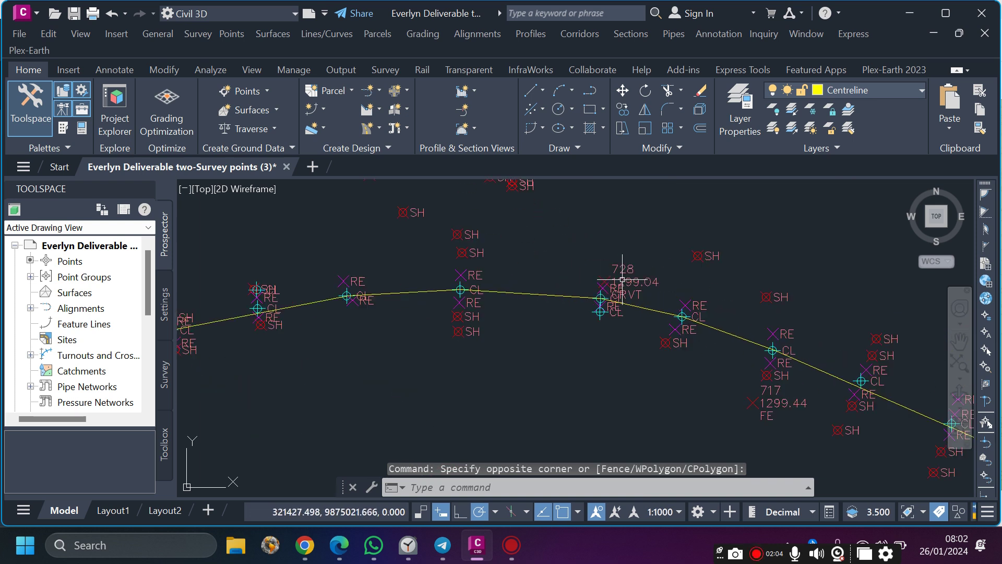
{"action": "scroll", "coordinate": [629, 274], "scroll_direction": "down", "scroll_amount": 2}
{"action": "scroll", "coordinate": [366, 335], "scroll_direction": "up", "scroll_amount": 2}
{"action": "scroll", "coordinate": [366, 335], "scroll_direction": "up", "scroll_amount": 4}
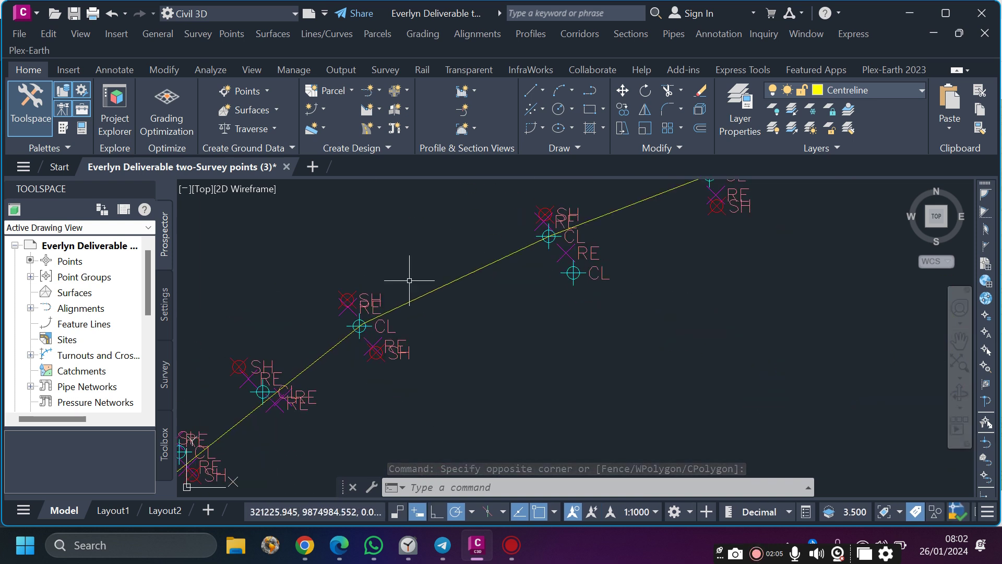
{"action": "left_click", "coordinate": [447, 279]}
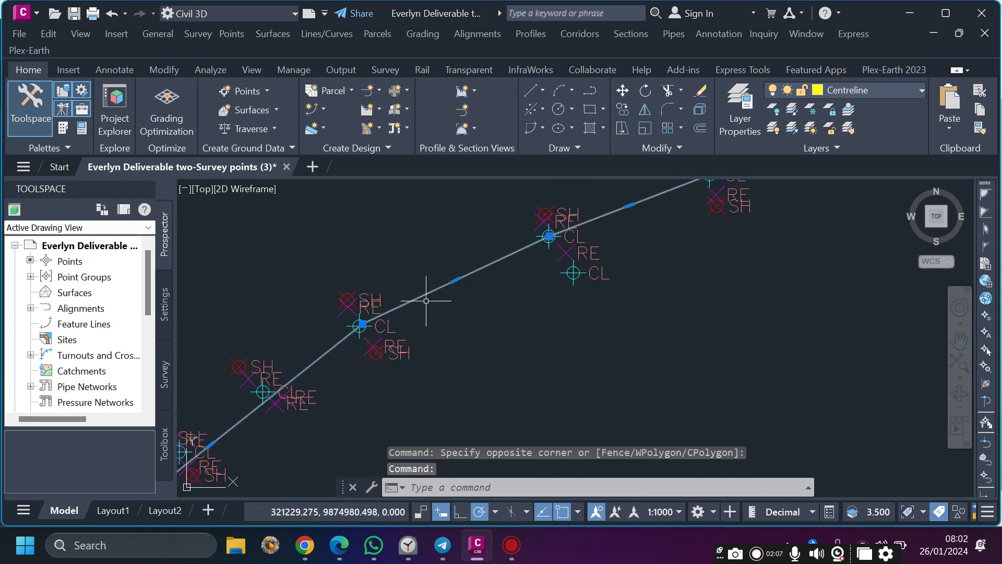
{"action": "key", "text": "Escape"}
{"action": "scroll", "coordinate": [445, 285], "scroll_direction": "down", "scroll_amount": 4}
{"action": "scroll", "coordinate": [352, 351], "scroll_direction": "up", "scroll_amount": 3}
{"action": "scroll", "coordinate": [506, 246], "scroll_direction": "up", "scroll_amount": 5}
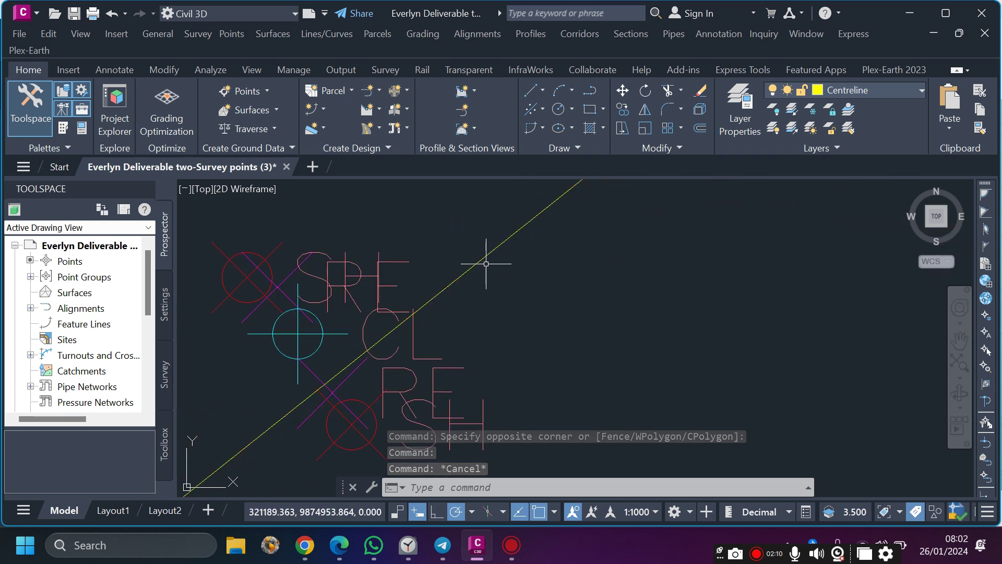
{"action": "scroll", "coordinate": [486, 263], "scroll_direction": "down", "scroll_amount": 5}
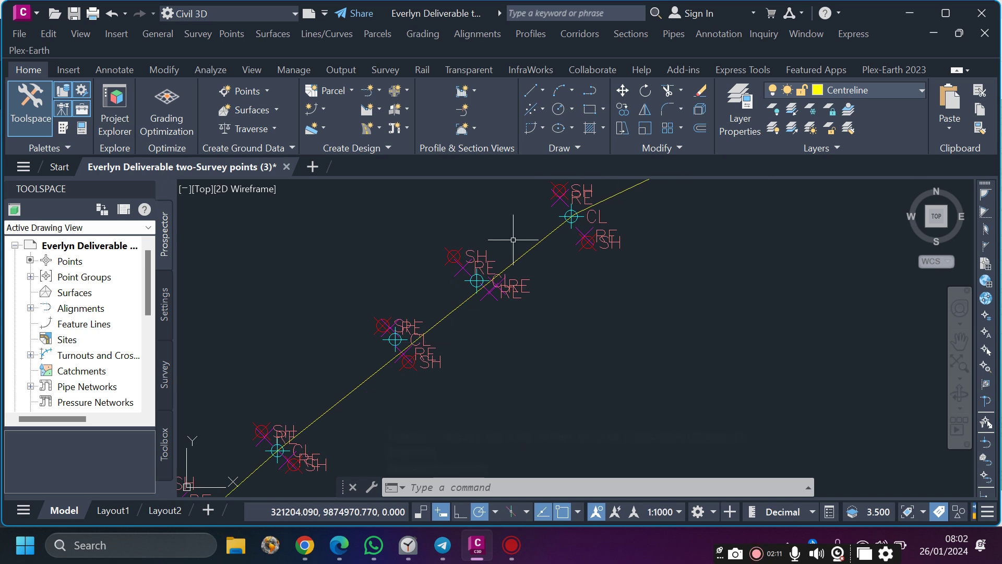
Try to move the curved road's centreline onto the second CL point from the junction by stretching its segment's midpoint grip there.
{"action": "left_click", "coordinate": [504, 268]}
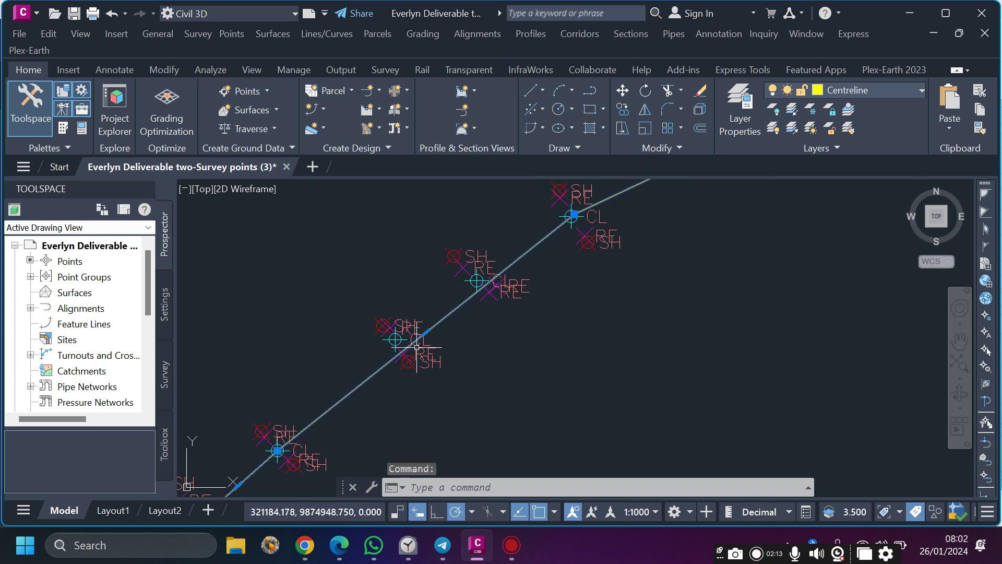
{"action": "scroll", "coordinate": [416, 347], "scroll_direction": "up", "scroll_amount": 4}
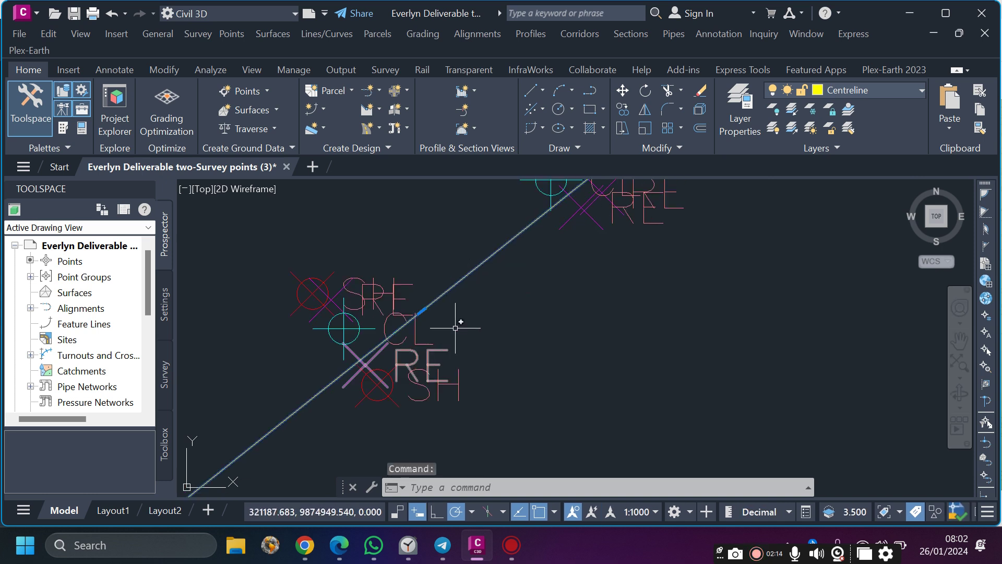
{"action": "left_click", "coordinate": [422, 311]}
{"action": "left_click", "coordinate": [343, 329]}
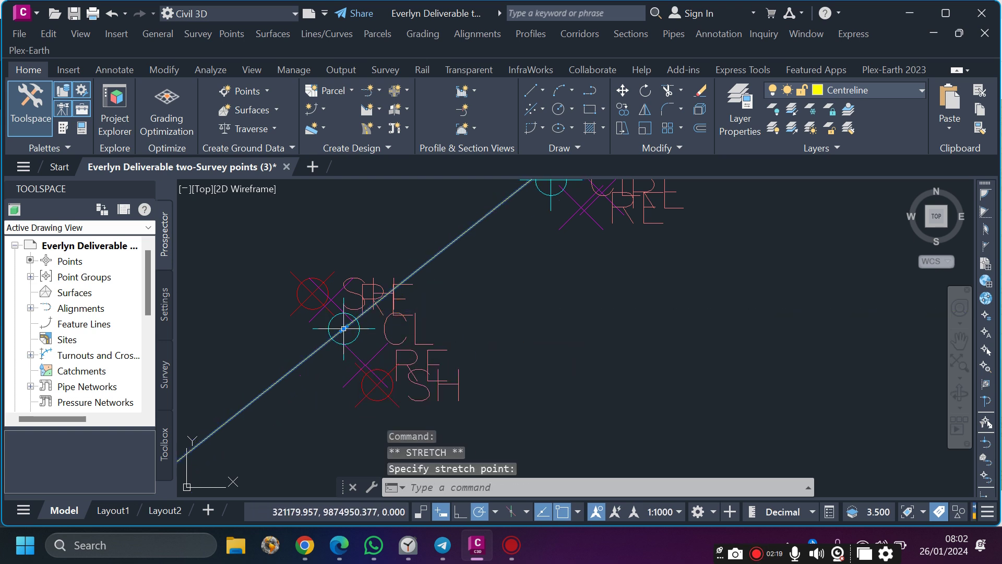
Stretch the displaced southwestern vertex of the centreline segment onto its neighbouring CL point near the junction.
{"action": "scroll", "coordinate": [512, 266], "scroll_direction": "down", "scroll_amount": 3}
{"action": "scroll", "coordinate": [544, 242], "scroll_direction": "down", "scroll_amount": 1}
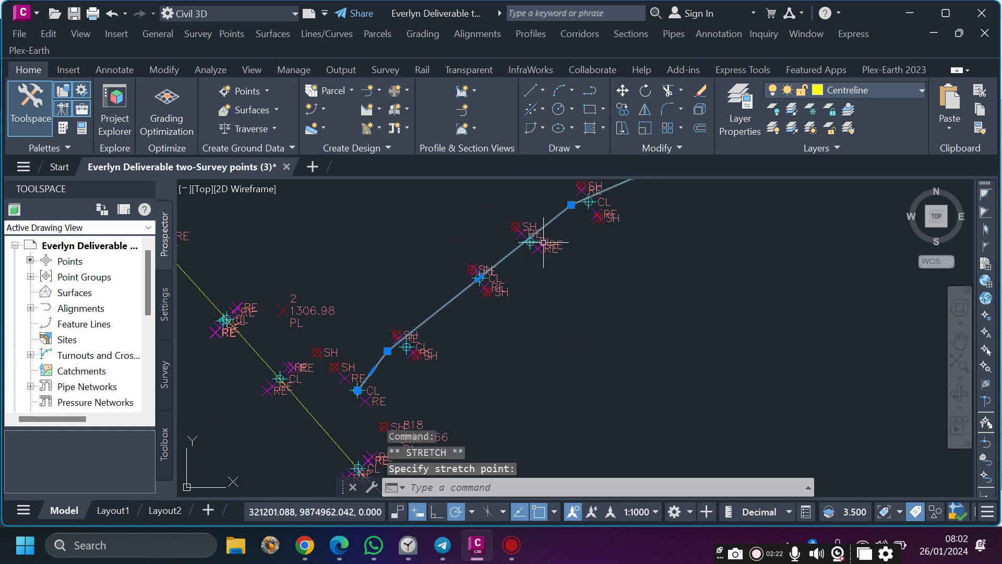
{"action": "scroll", "coordinate": [380, 349], "scroll_direction": "up", "scroll_amount": 4}
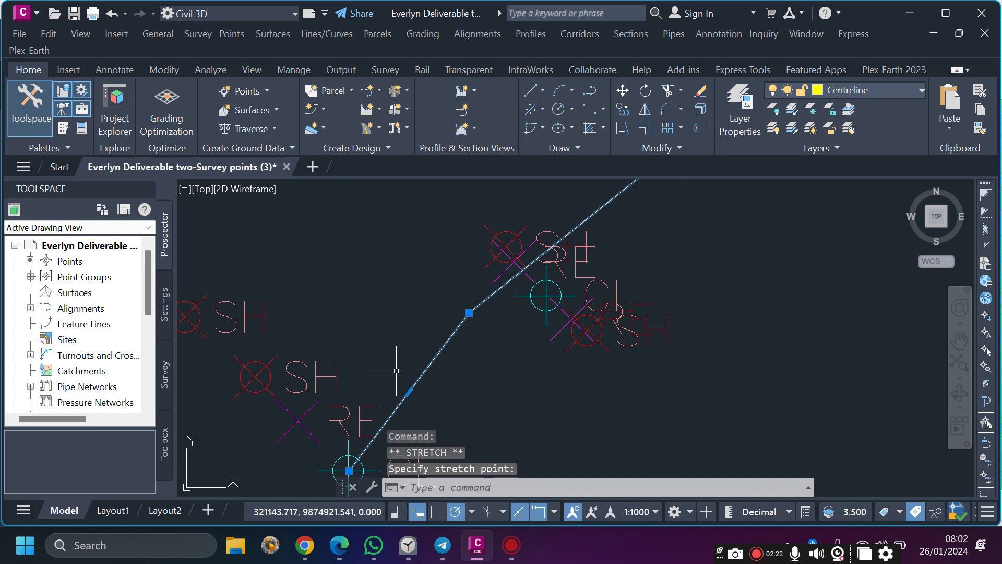
{"action": "left_click", "coordinate": [469, 312]}
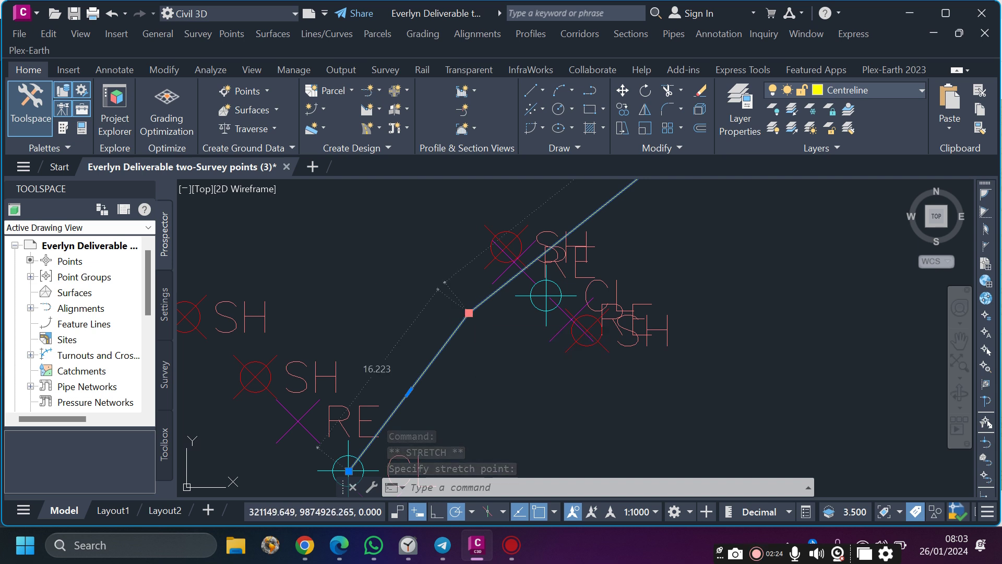
{"action": "left_click", "coordinate": [546, 295]}
Add a vertex to the centreline at the next CL point northeast of the restored vertex.
{"action": "scroll", "coordinate": [523, 324], "scroll_direction": "down", "scroll_amount": 3}
{"action": "scroll", "coordinate": [537, 290], "scroll_direction": "up", "scroll_amount": 2}
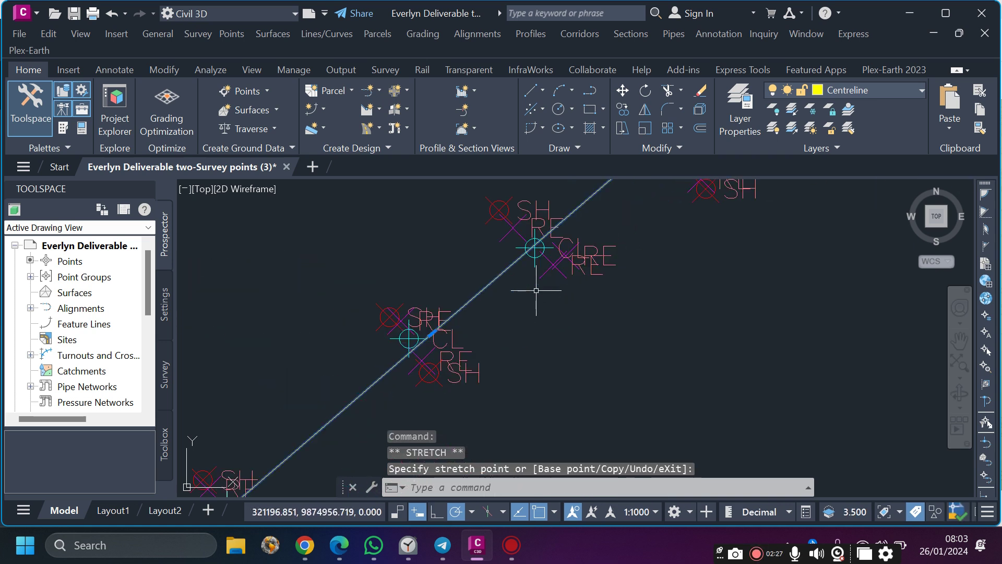
{"action": "scroll", "coordinate": [431, 351], "scroll_direction": "up", "scroll_amount": 2}
{"action": "mouse_move", "coordinate": [438, 309]}
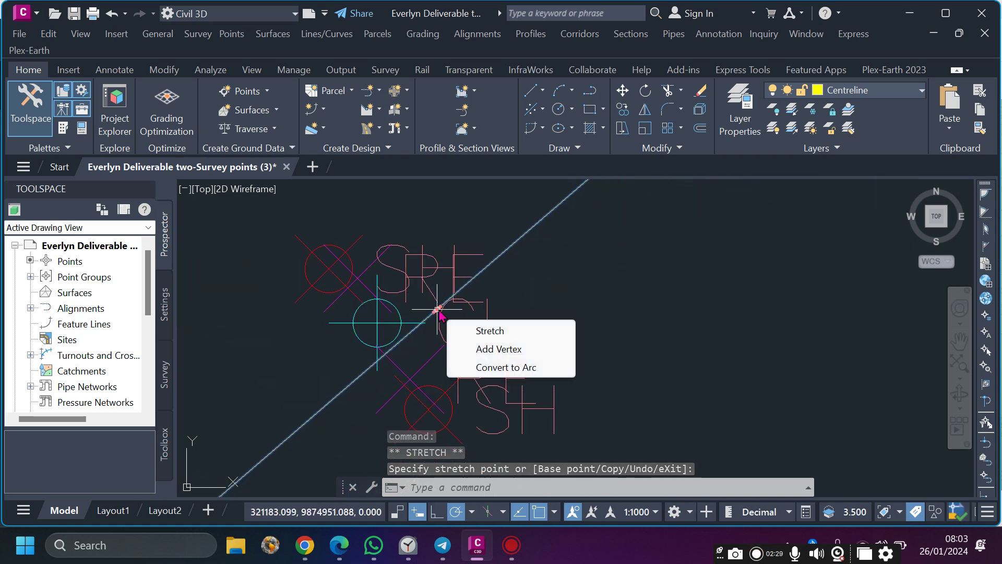
{"action": "left_click", "coordinate": [498, 348]}
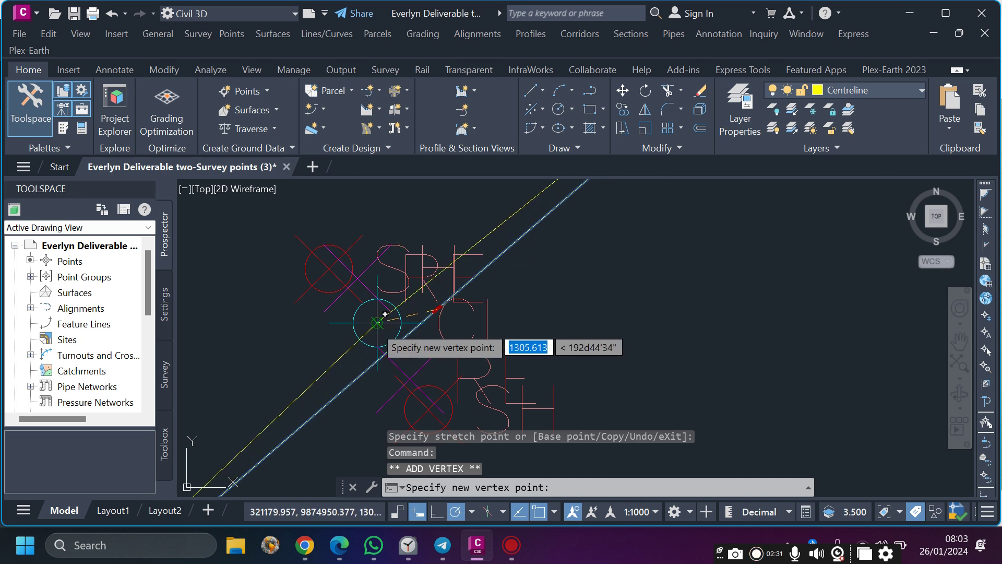
Stretch the segment's displaced northeastern vertex onto its CL point and add a vertex at the CL point just southwest of it.
{"action": "scroll", "coordinate": [377, 323], "scroll_direction": "down", "scroll_amount": 3}
{"action": "scroll", "coordinate": [408, 339], "scroll_direction": "up", "scroll_amount": 2}
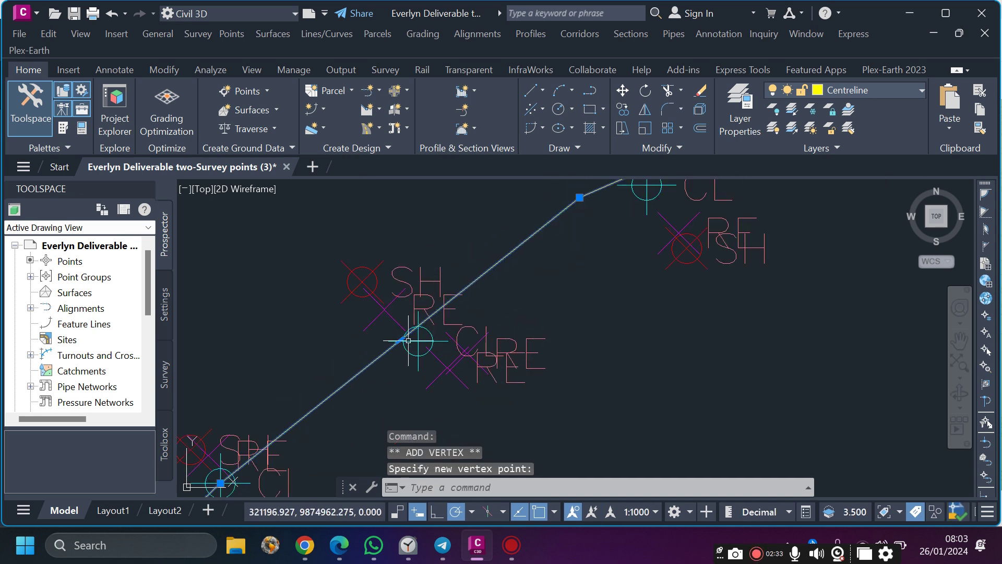
{"action": "scroll", "coordinate": [405, 342], "scroll_direction": "down", "scroll_amount": 3}
{"action": "scroll", "coordinate": [503, 253], "scroll_direction": "up", "scroll_amount": 3}
{"action": "left_click", "coordinate": [472, 291]}
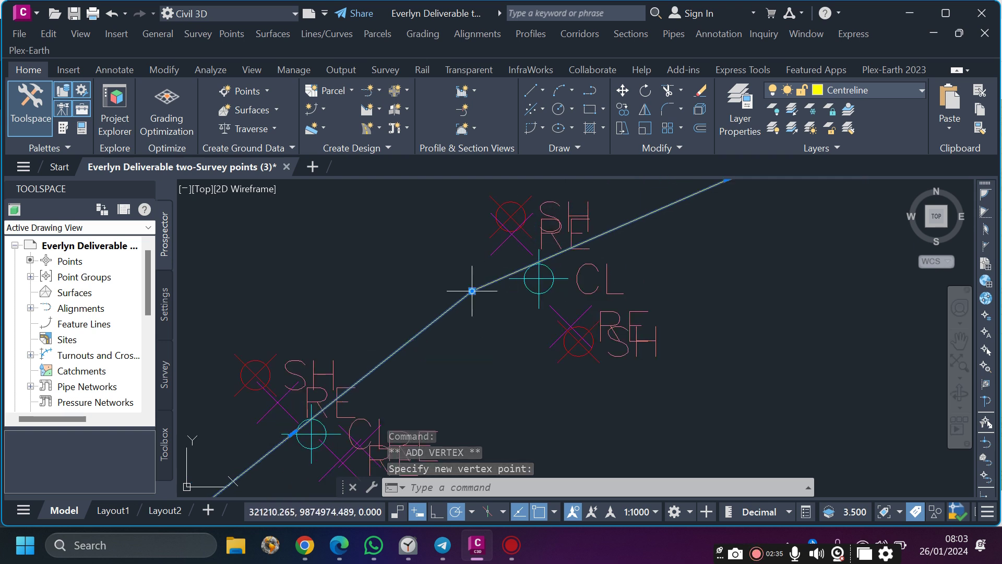
{"action": "left_click", "coordinate": [472, 291]}
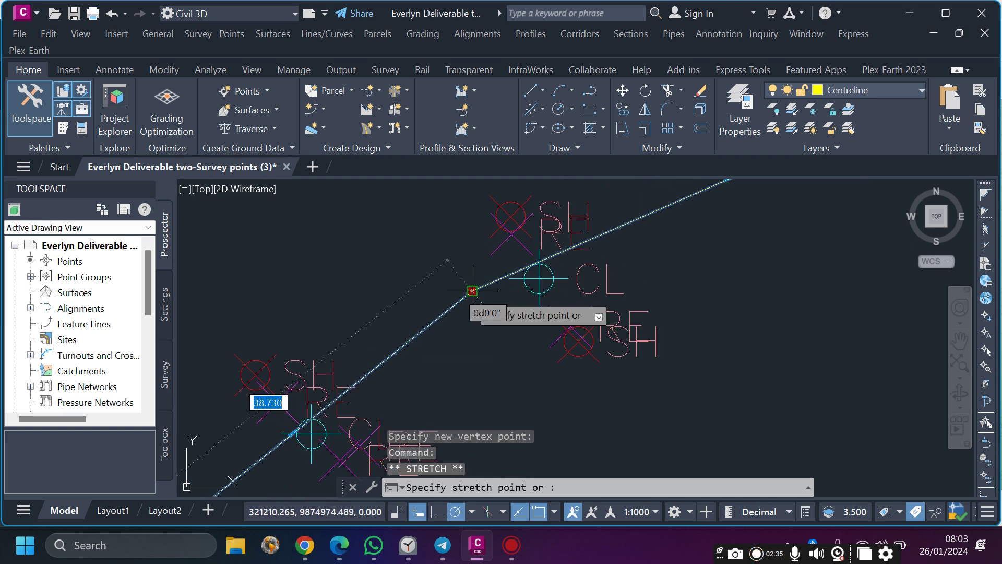
{"action": "left_click", "coordinate": [538, 279]}
{"action": "mouse_move", "coordinate": [325, 428]}
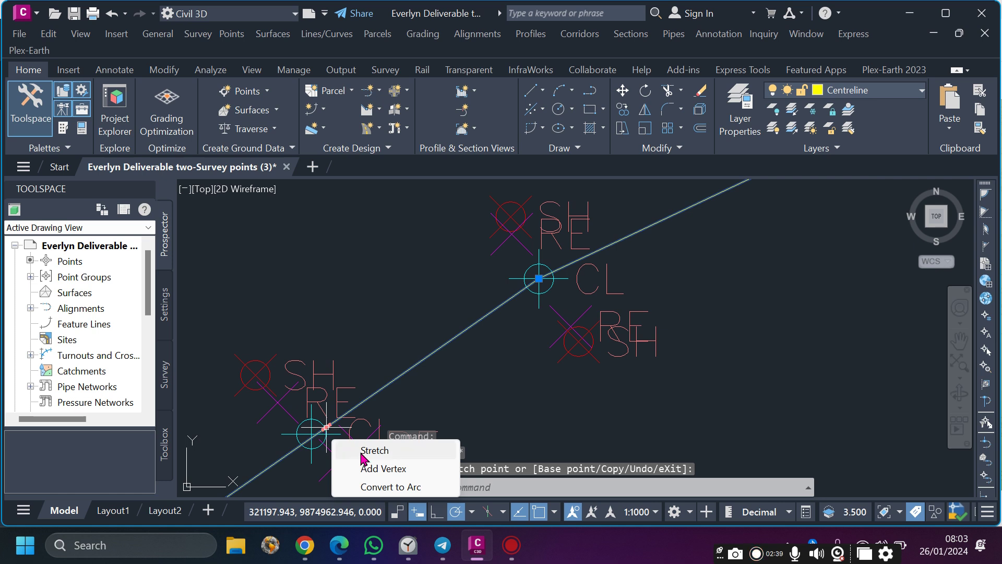
{"action": "left_click", "coordinate": [380, 468]}
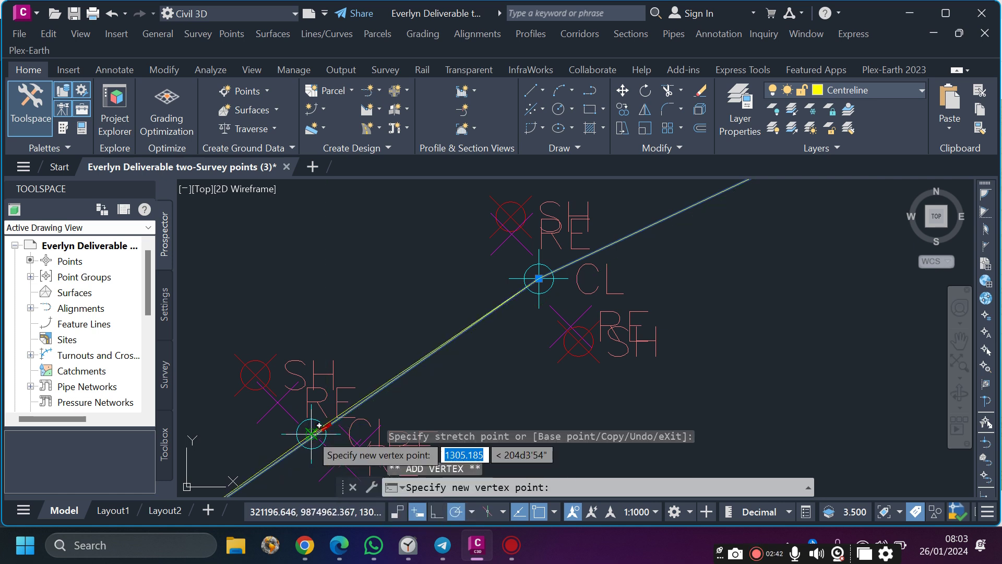
Examine how the centreline and its vertices follow the CL points along the whole road and back at the junction end.
{"action": "scroll", "coordinate": [398, 297], "scroll_direction": "down", "scroll_amount": 8}
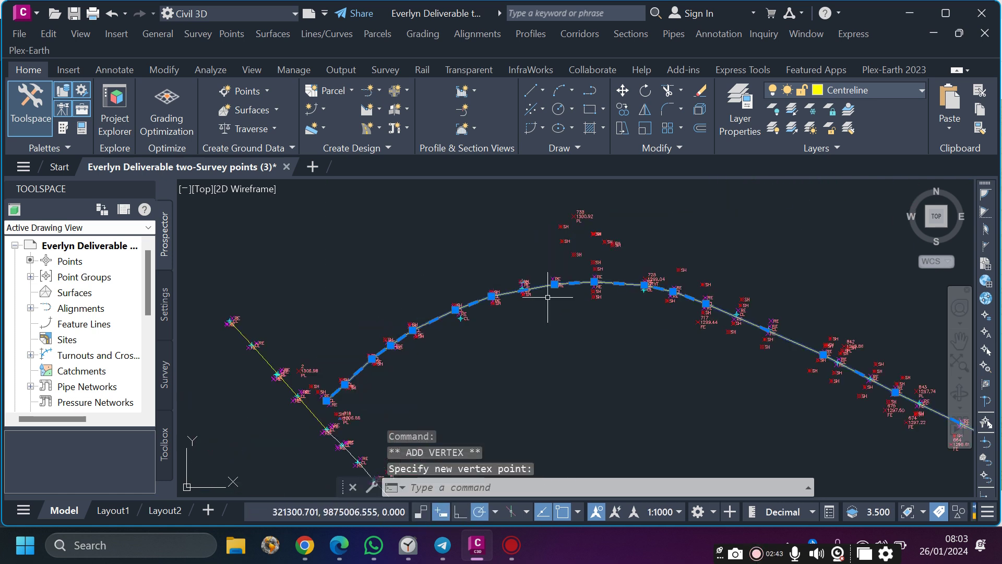
{"action": "scroll", "coordinate": [572, 297], "scroll_direction": "up", "scroll_amount": 4}
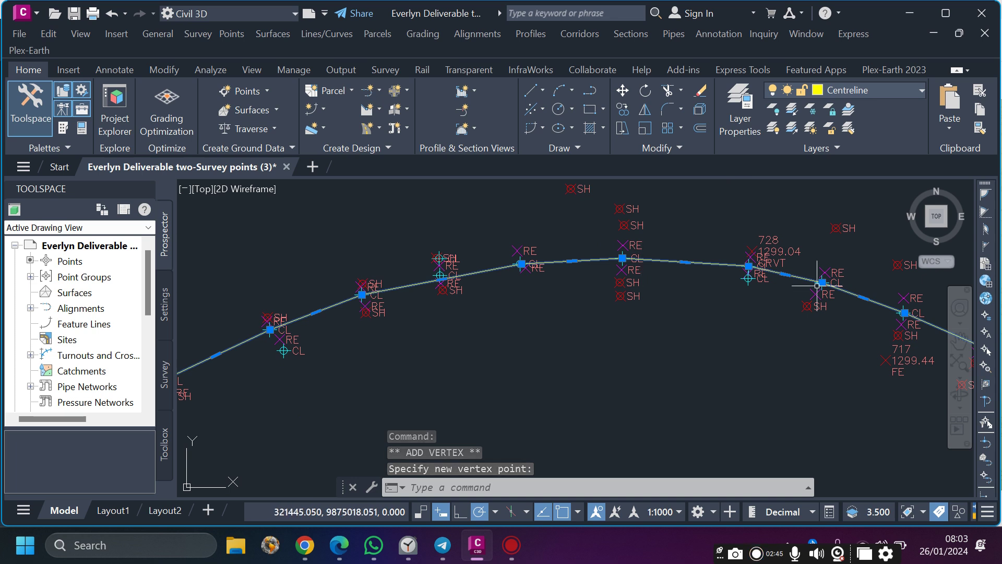
{"action": "scroll", "coordinate": [817, 284], "scroll_direction": "up", "scroll_amount": 8}
{"action": "scroll", "coordinate": [442, 282], "scroll_direction": "down", "scroll_amount": 6}
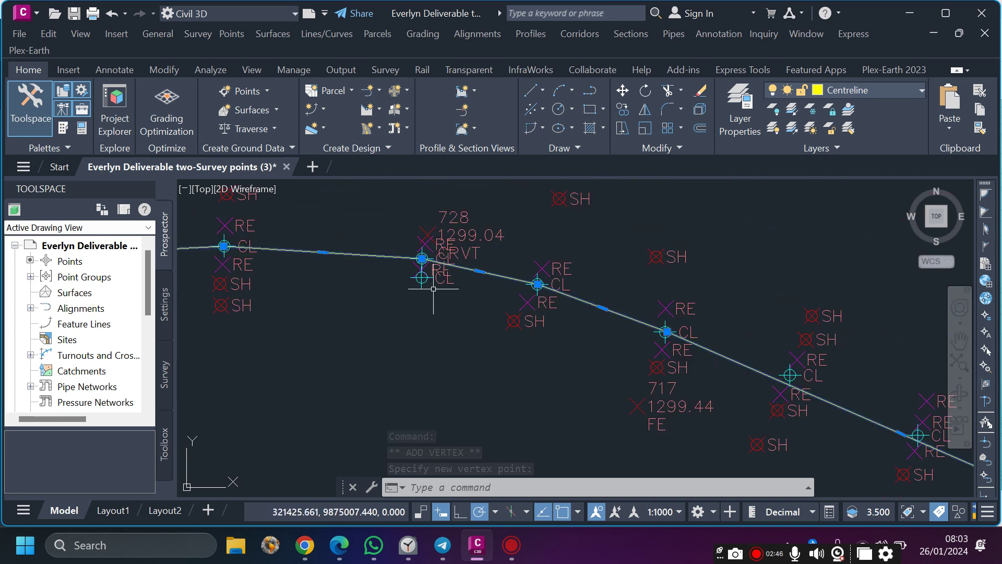
{"action": "scroll", "coordinate": [433, 289], "scroll_direction": "down", "scroll_amount": 8}
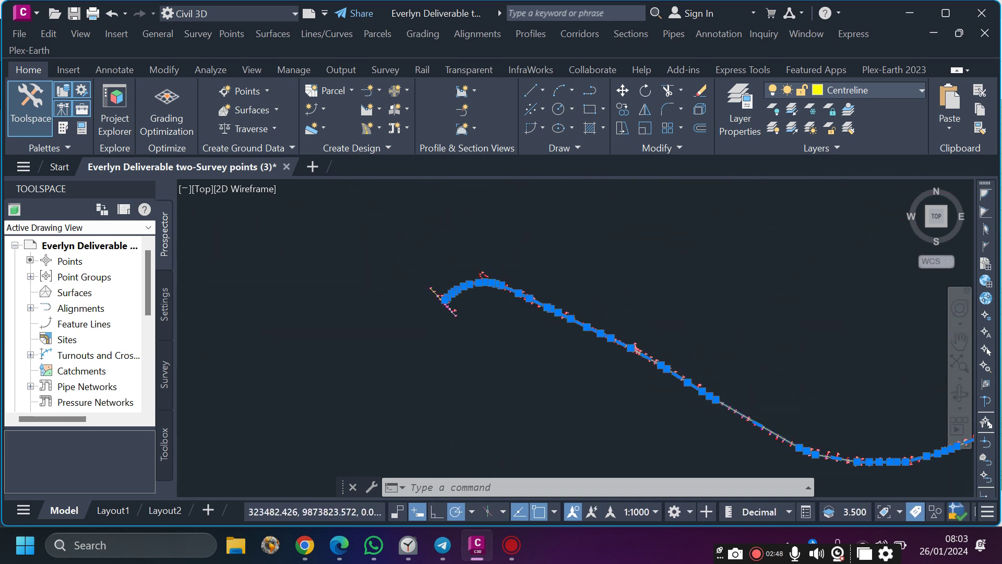
{"action": "scroll", "coordinate": [853, 478], "scroll_direction": "up", "scroll_amount": 4}
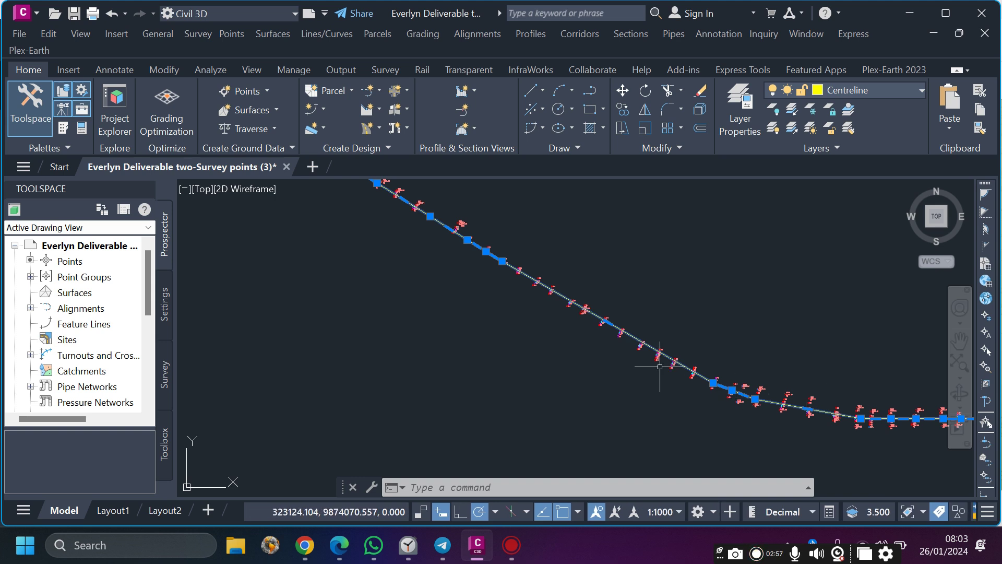
{"action": "scroll", "coordinate": [609, 396], "scroll_direction": "down", "scroll_amount": 4}
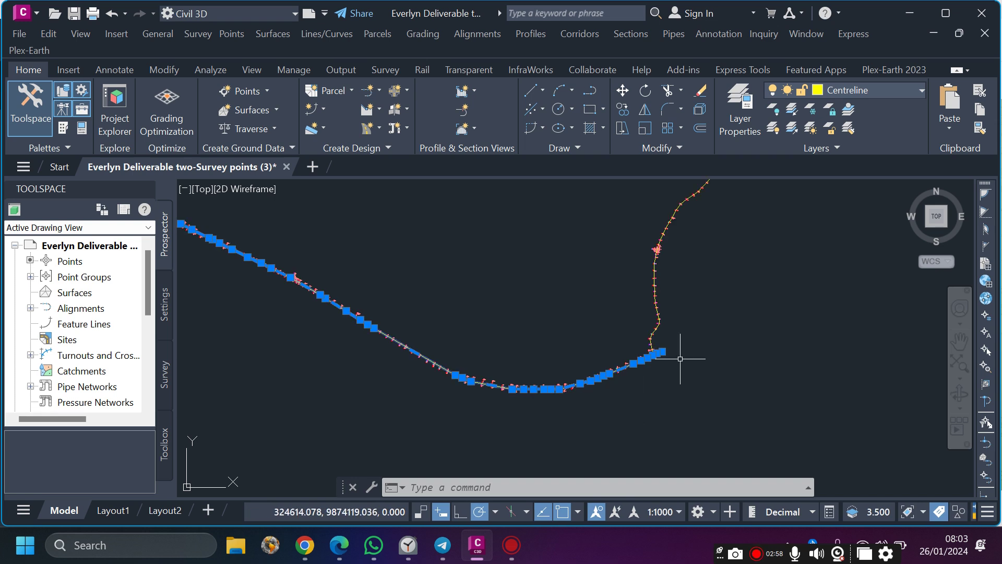
{"action": "key", "text": "Escape"}
{"action": "scroll", "coordinate": [705, 358], "scroll_direction": "down", "scroll_amount": 3}
{"action": "scroll", "coordinate": [525, 282], "scroll_direction": "up", "scroll_amount": 4}
{"action": "scroll", "coordinate": [475, 316], "scroll_direction": "up", "scroll_amount": 5}
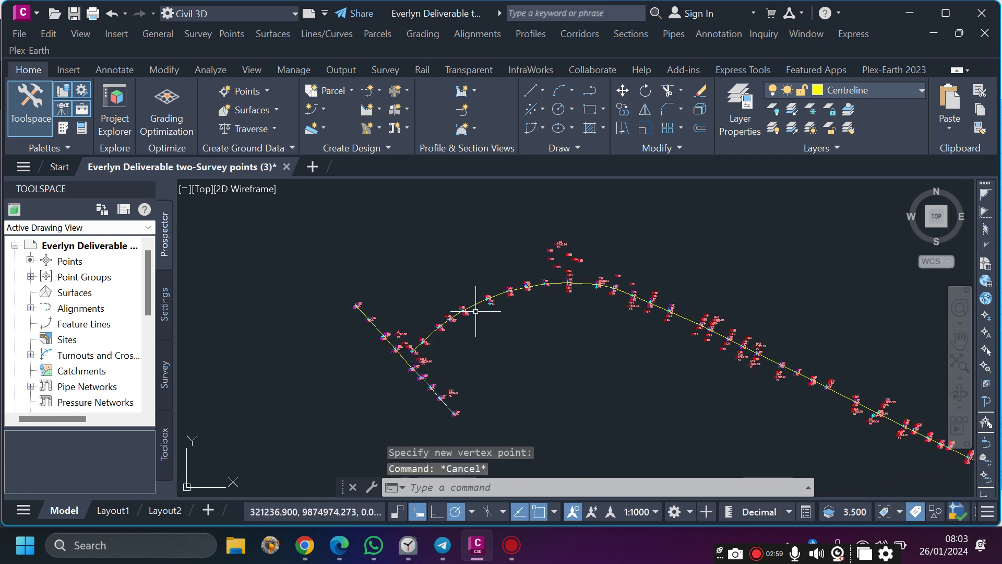
{"action": "scroll", "coordinate": [339, 362], "scroll_direction": "up", "scroll_amount": 4}
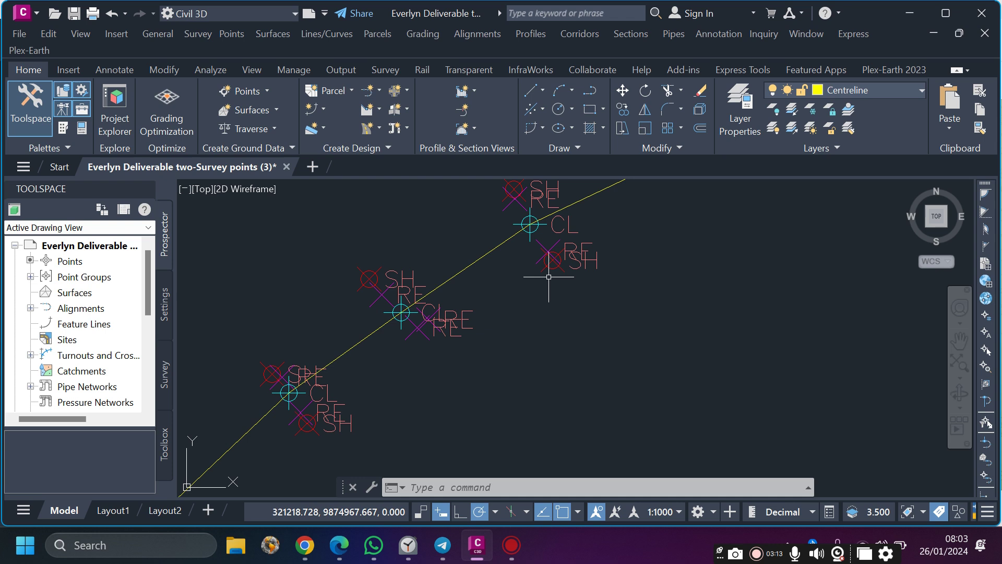
{"action": "scroll", "coordinate": [552, 273], "scroll_direction": "down", "scroll_amount": 4}
{"action": "scroll", "coordinate": [332, 413], "scroll_direction": "up", "scroll_amount": 4}
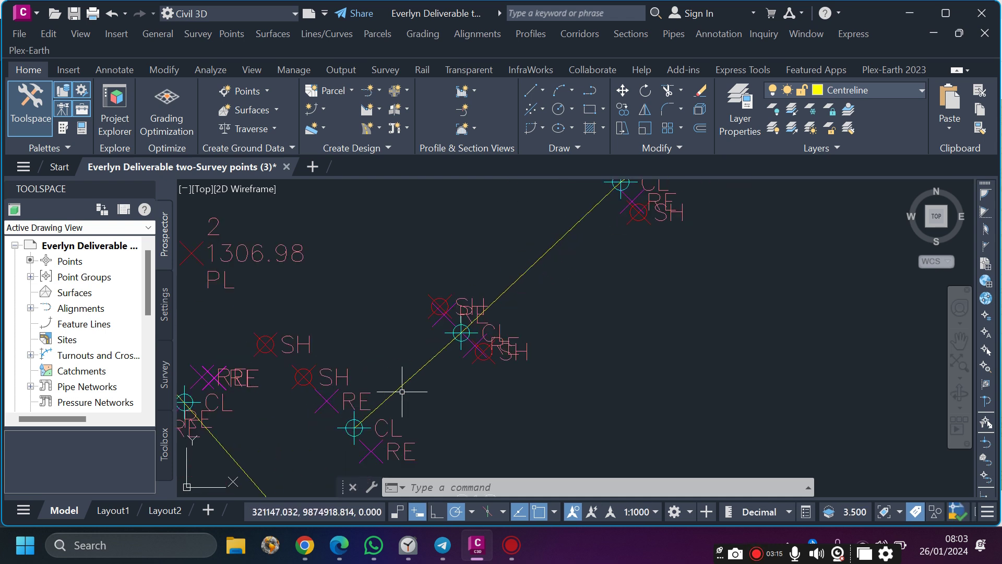
{"action": "mouse_move", "coordinate": [406, 382]}
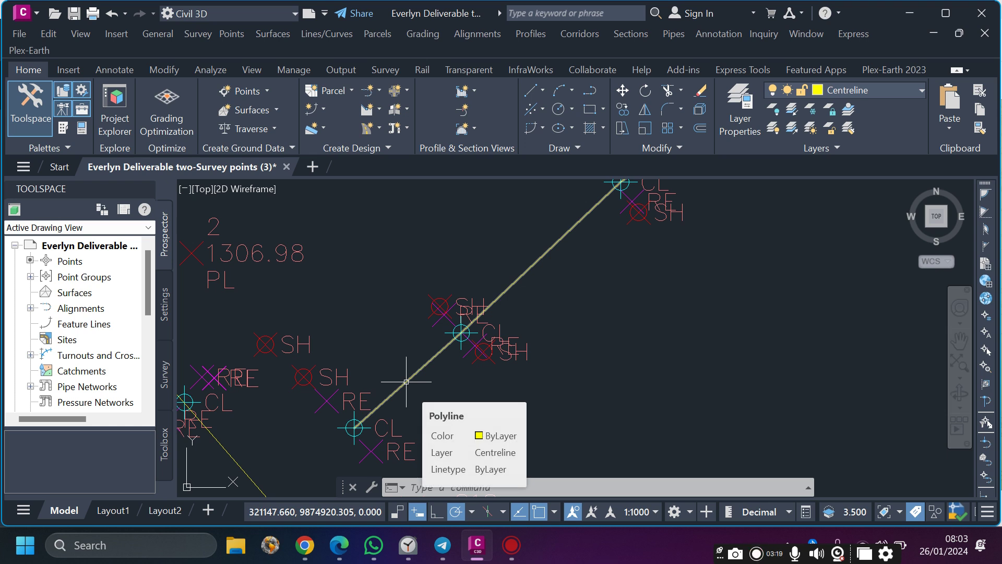
Add an aligned dimension from the CL point at the centreline's junction end to the RE point northwest of it.
{"action": "scroll", "coordinate": [406, 382], "scroll_direction": "down", "scroll_amount": 1}
{"action": "scroll", "coordinate": [354, 427], "scroll_direction": "up", "scroll_amount": 3}
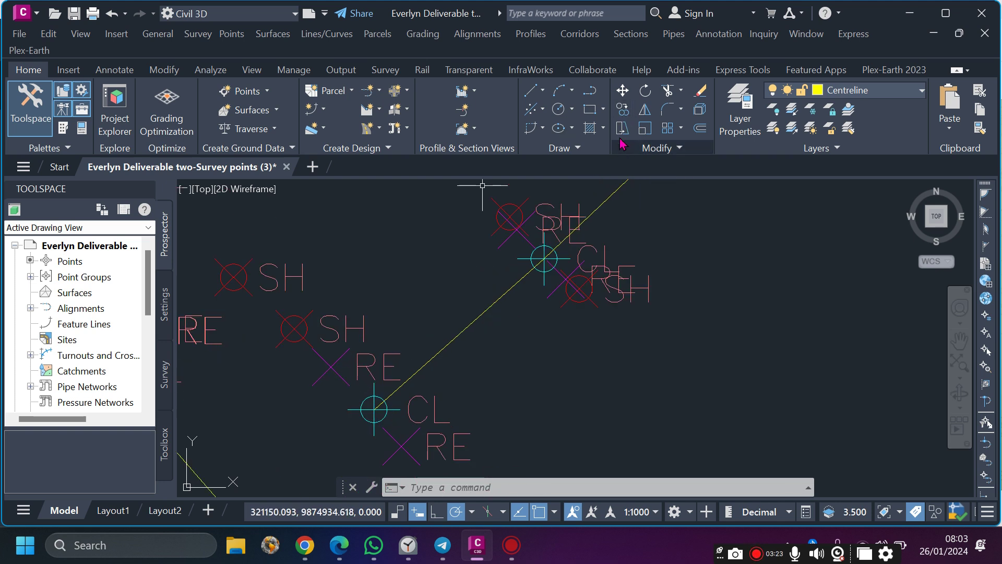
{"action": "left_click", "coordinate": [128, 71]}
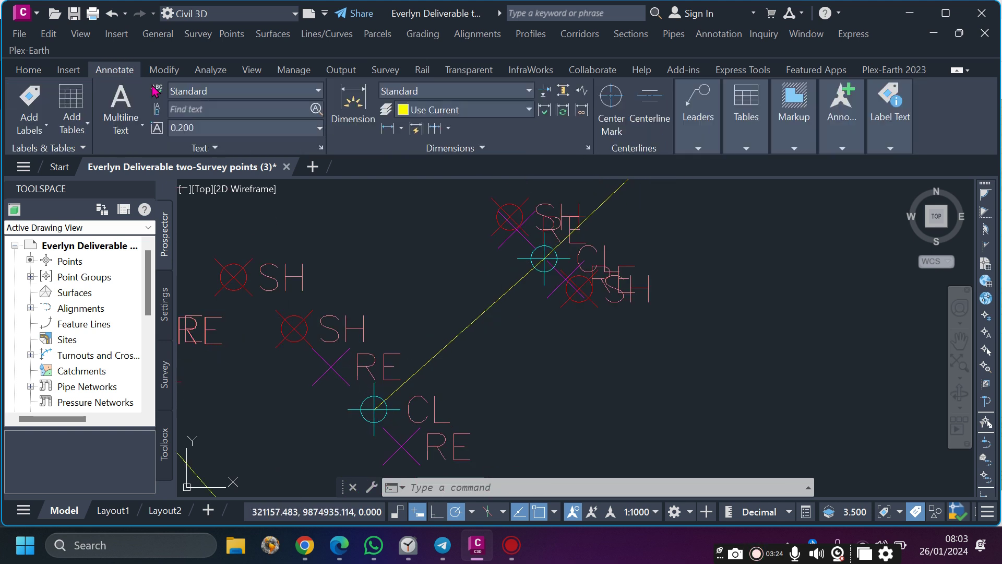
{"action": "left_click", "coordinate": [399, 130]}
{"action": "left_click", "coordinate": [401, 130]}
{"action": "left_click", "coordinate": [419, 187]}
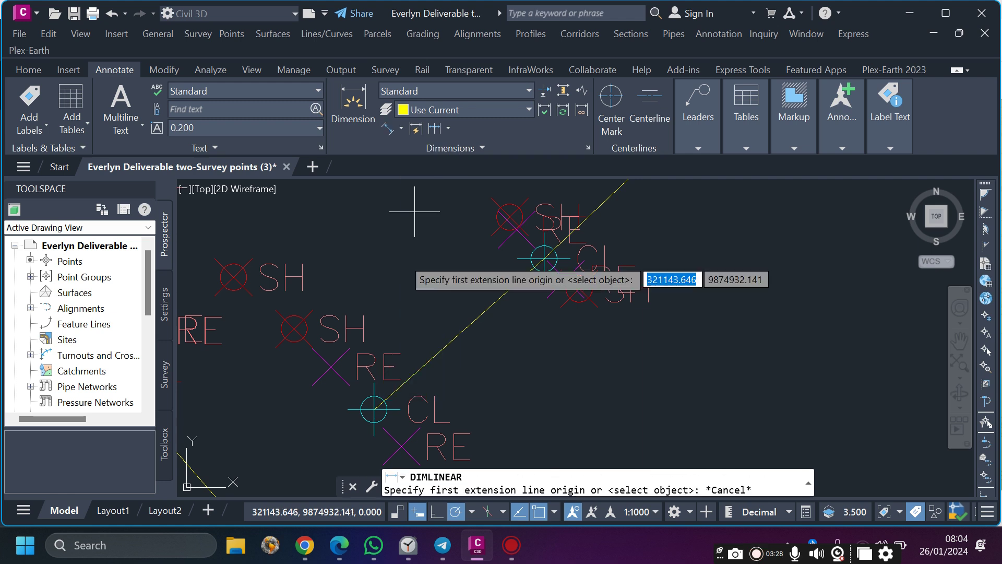
{"action": "left_click", "coordinate": [374, 410]}
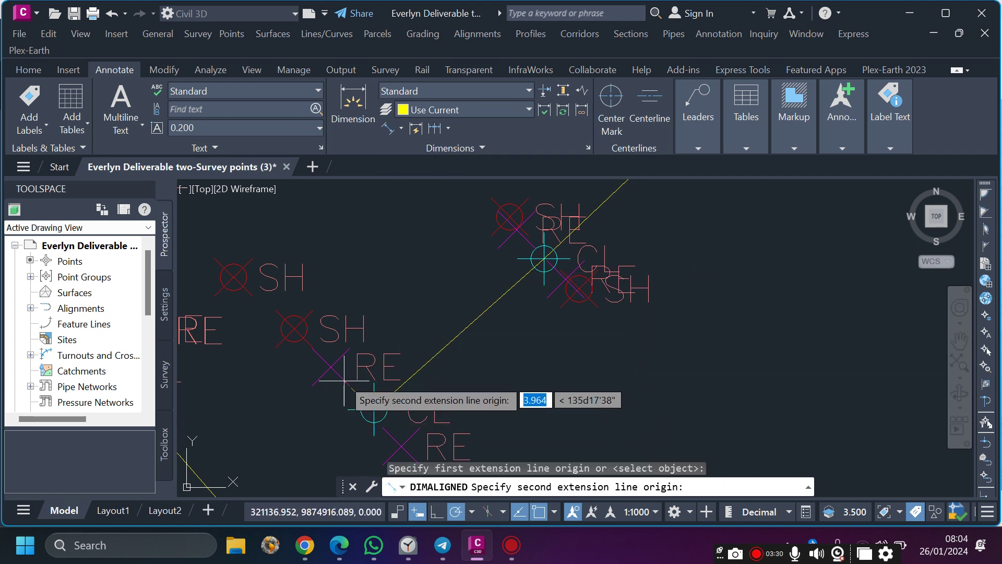
{"action": "left_click", "coordinate": [330, 367]}
{"action": "left_click", "coordinate": [299, 403]}
{"action": "scroll", "coordinate": [298, 397], "scroll_direction": "up", "scroll_amount": 4}
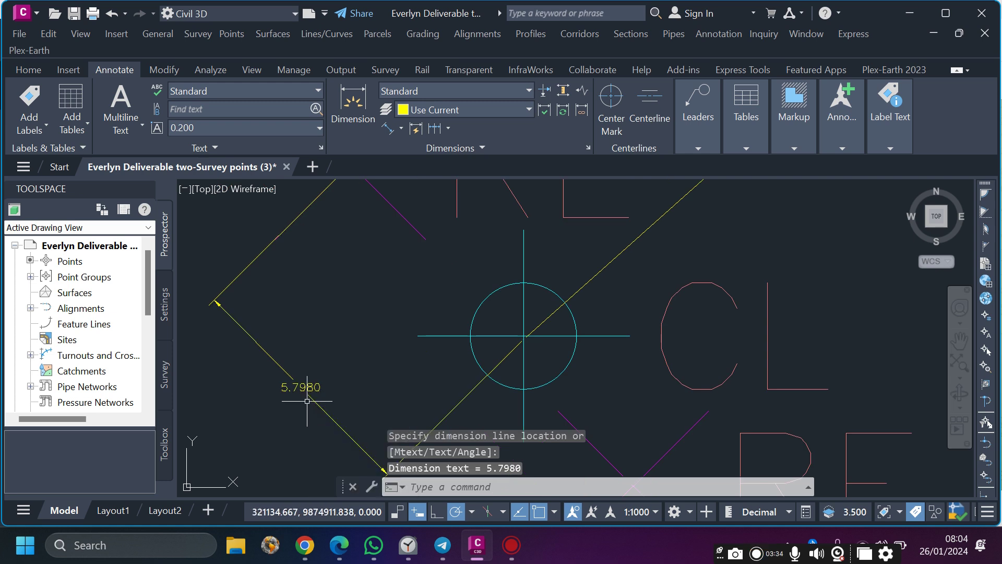
{"action": "scroll", "coordinate": [326, 383], "scroll_direction": "down", "scroll_amount": 5}
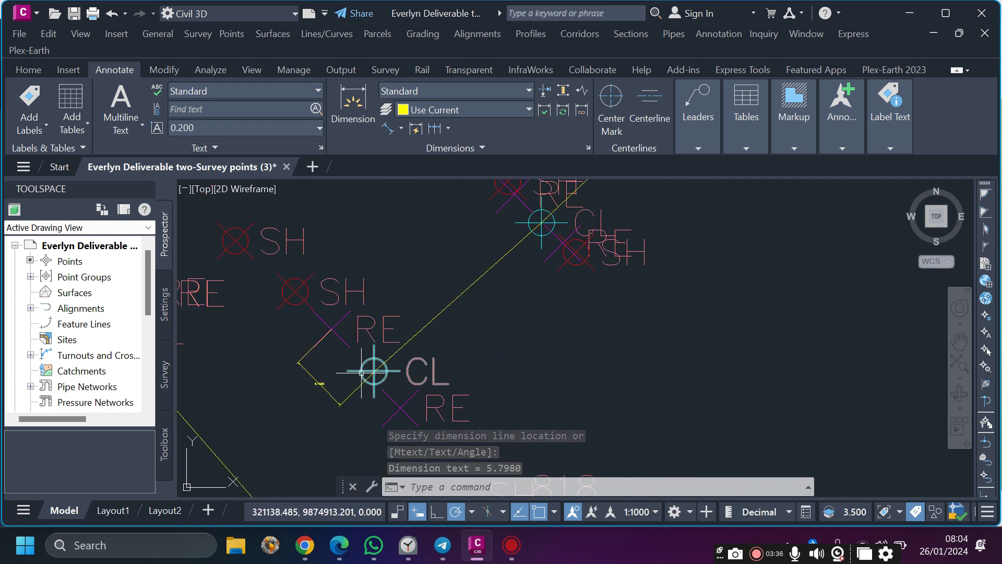
Measure the distance from the same CL point to the RE point southeast of it with an aligned dimension, without placing it.
{"action": "scroll", "coordinate": [373, 350], "scroll_direction": "up", "scroll_amount": 3}
{"action": "scroll", "coordinate": [319, 236], "scroll_direction": "down", "scroll_amount": 3}
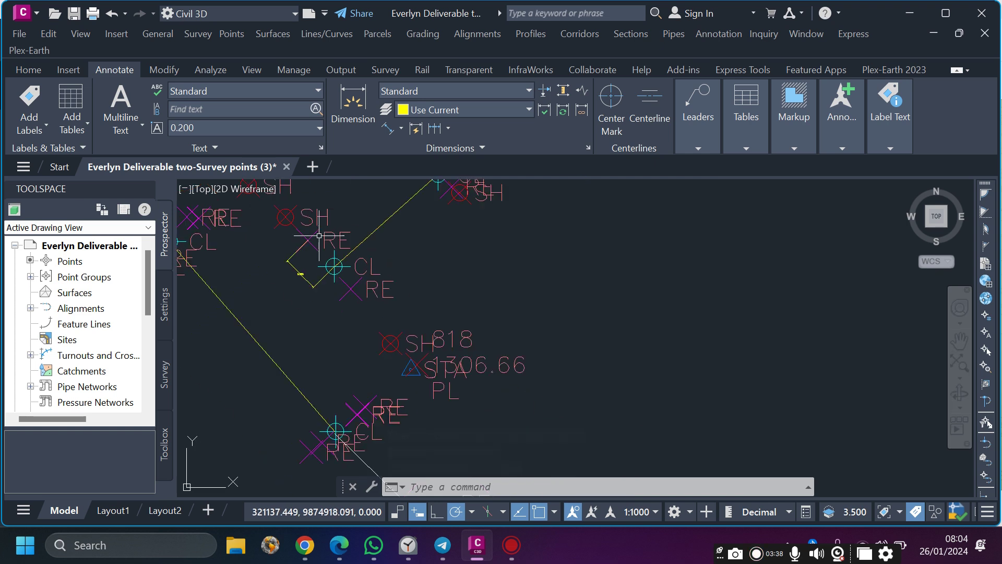
{"action": "left_click", "coordinate": [388, 129]}
{"action": "scroll", "coordinate": [336, 286], "scroll_direction": "up", "scroll_amount": 3}
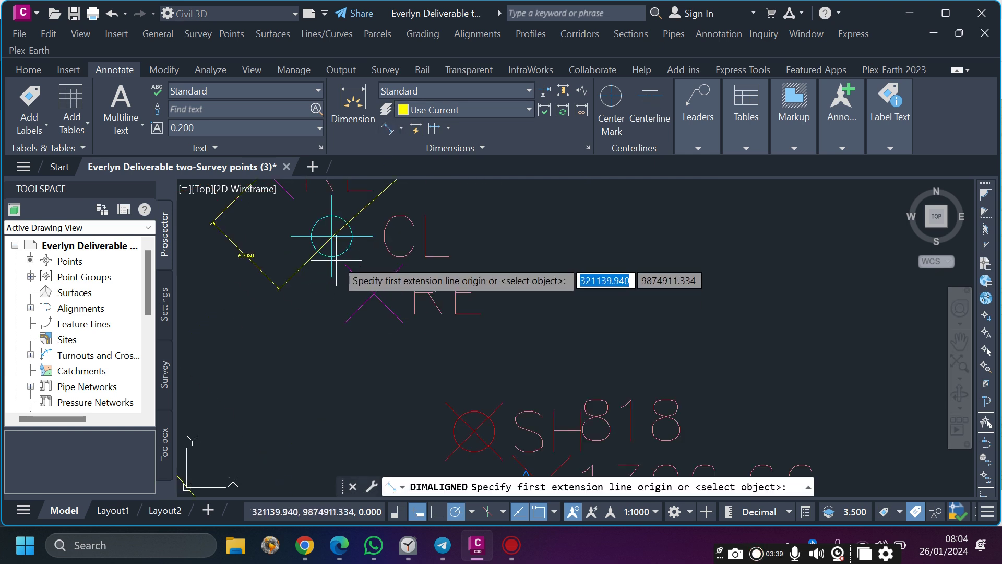
{"action": "left_click", "coordinate": [332, 237]}
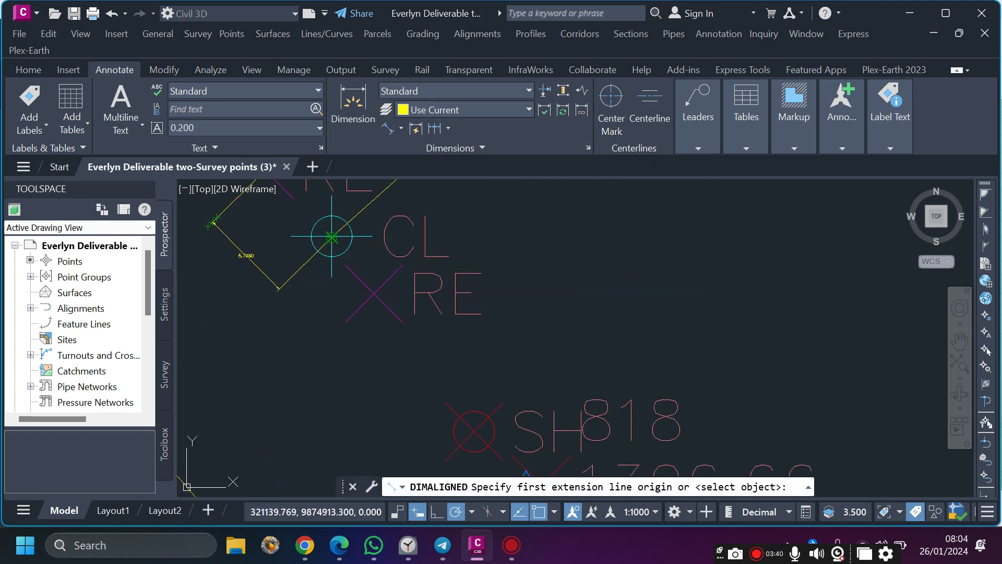
{"action": "left_click", "coordinate": [373, 293]}
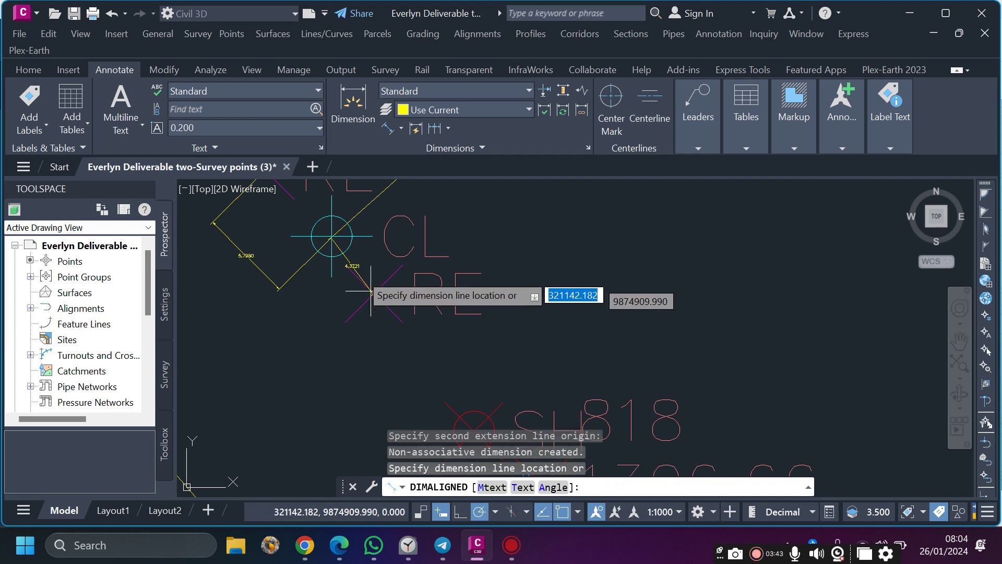
{"action": "scroll", "coordinate": [368, 267], "scroll_direction": "up", "scroll_amount": 4}
{"action": "scroll", "coordinate": [373, 269], "scroll_direction": "down", "scroll_amount": 3}
{"action": "scroll", "coordinate": [391, 267], "scroll_direction": "up", "scroll_amount": 3}
{"action": "key", "text": "Escape"}
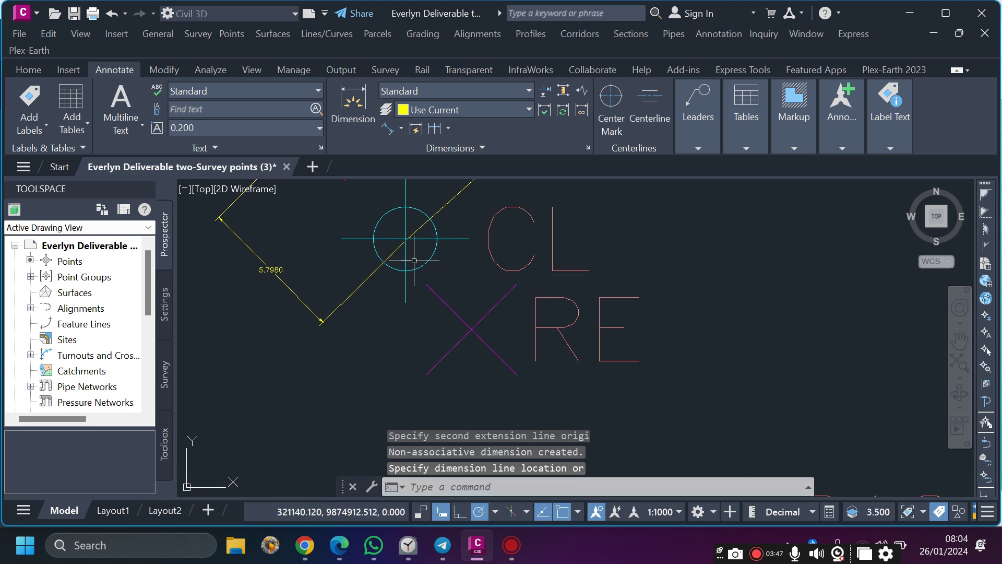
{"action": "left_click", "coordinate": [387, 128]}
{"action": "left_click", "coordinate": [405, 241]}
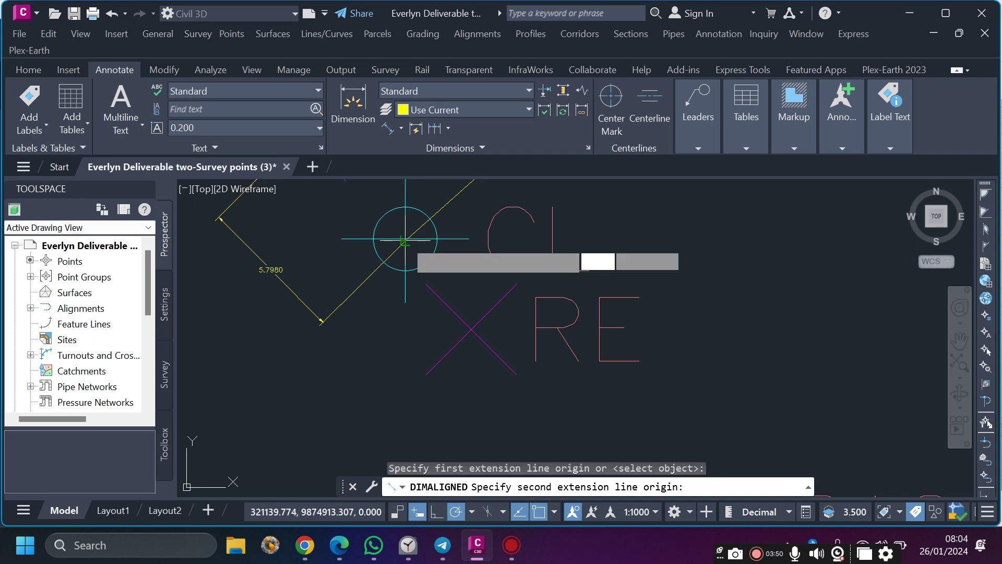
{"action": "scroll", "coordinate": [432, 243], "scroll_direction": "down", "scroll_amount": 4}
{"action": "scroll", "coordinate": [522, 295], "scroll_direction": "up", "scroll_amount": 3}
{"action": "scroll", "coordinate": [415, 265], "scroll_direction": "down", "scroll_amount": 5}
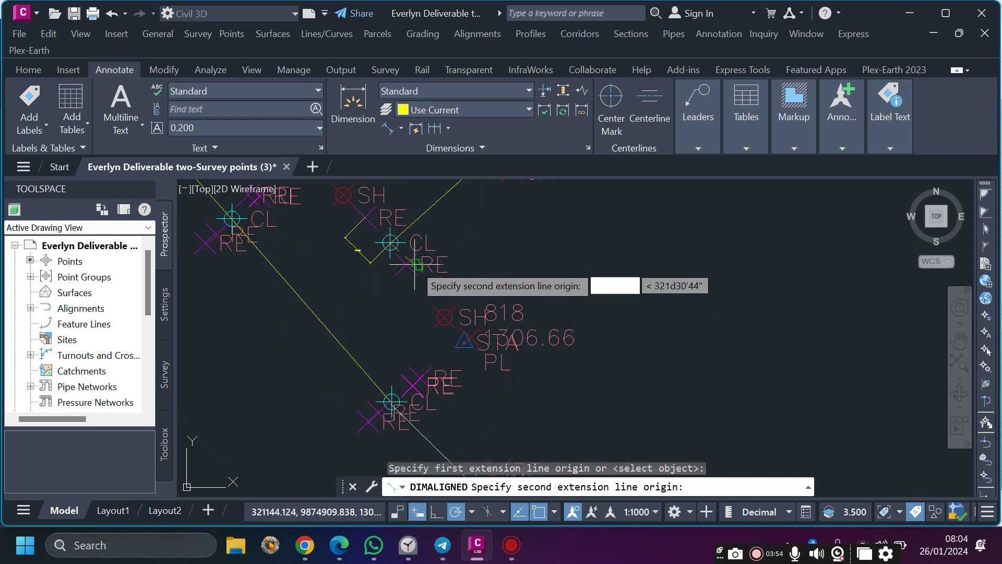
{"action": "key", "text": "Escape"}
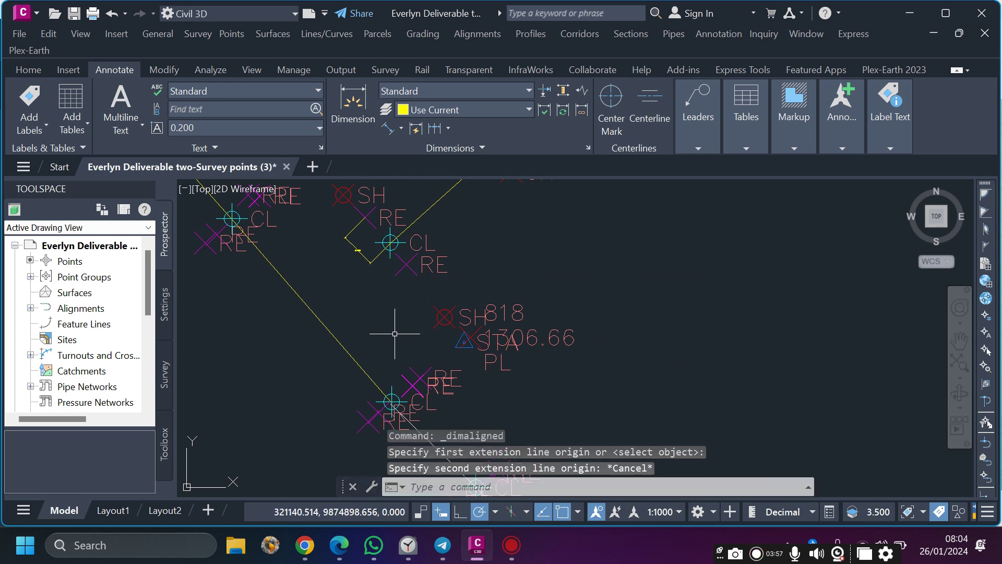
Delete the aligned dimension between the CL point at the branch centreline's junction end and the RE point northwest of it.
{"action": "scroll", "coordinate": [395, 333], "scroll_direction": "up", "scroll_amount": 5}
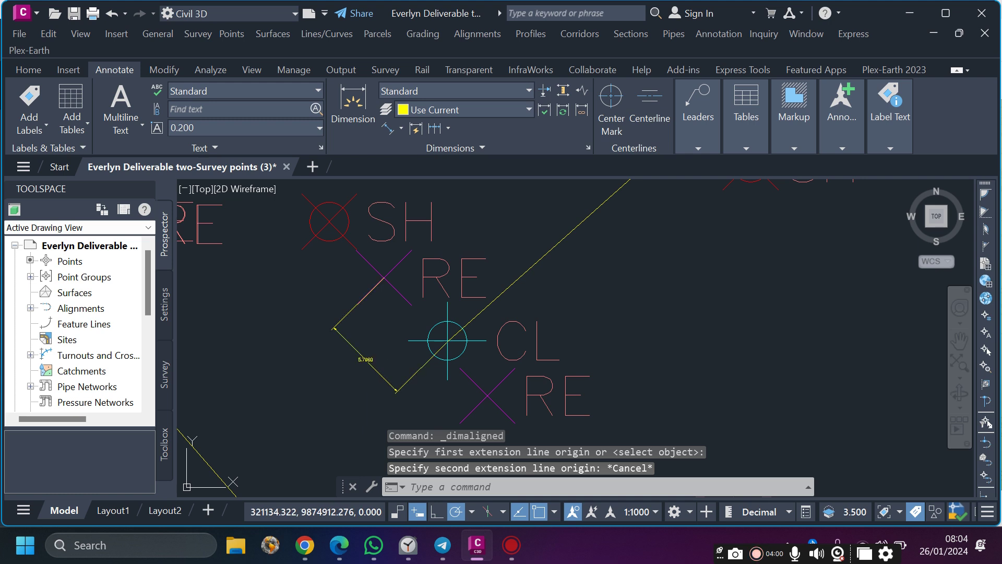
{"action": "left_click", "coordinate": [366, 359]}
{"action": "mouse_move", "coordinate": [365, 360]}
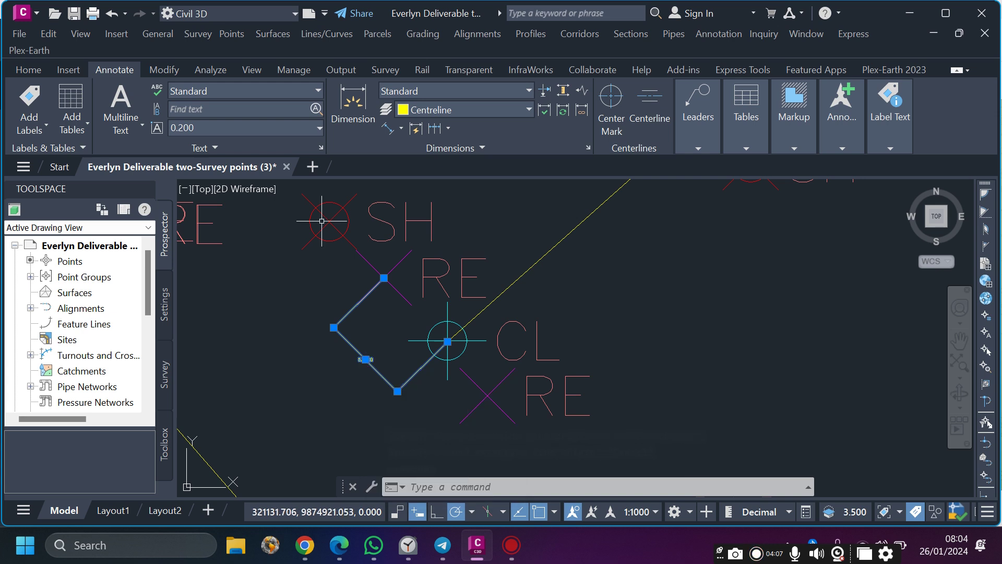
{"action": "key", "text": "Delete"}
{"action": "scroll", "coordinate": [333, 367], "scroll_direction": "down", "scroll_amount": 3}
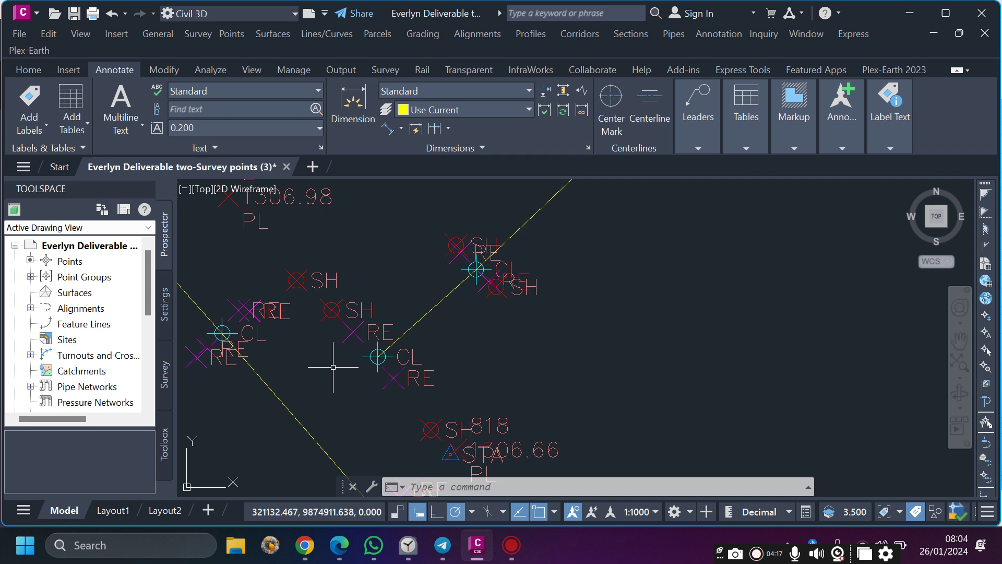
Offset the branch road's centreline by 5.2 to both its northwest and southeast sides.
{"action": "left_click", "coordinate": [436, 301]}
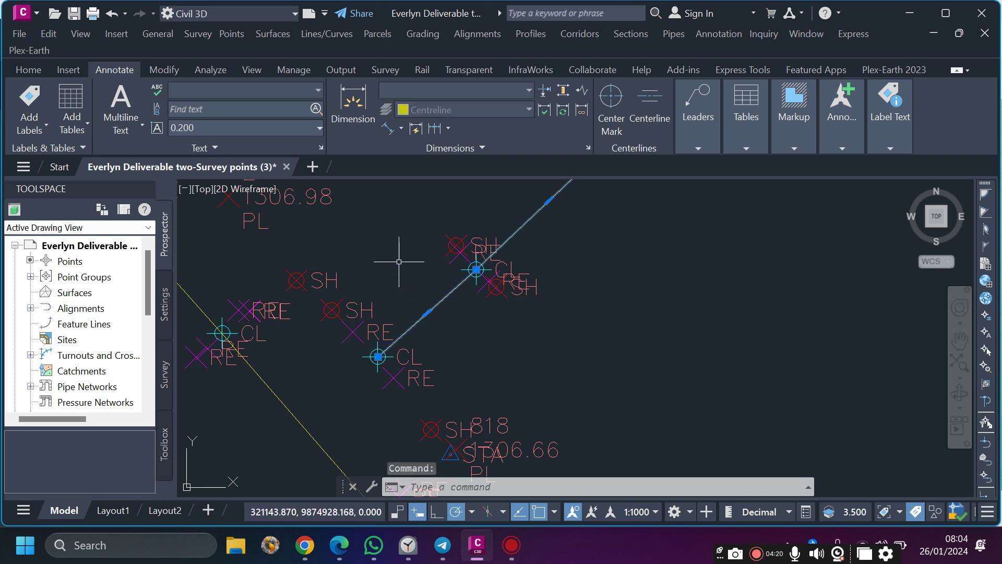
{"action": "key", "text": "Delete"}
{"action": "key", "text": "Escape"}
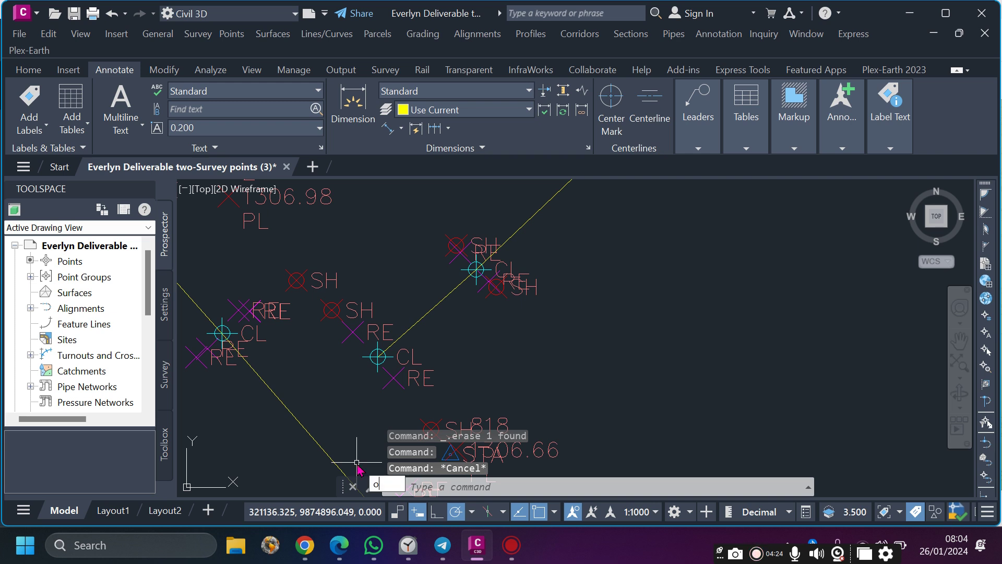
{"action": "type", "text": "o"}
{"action": "key", "text": "Return"}
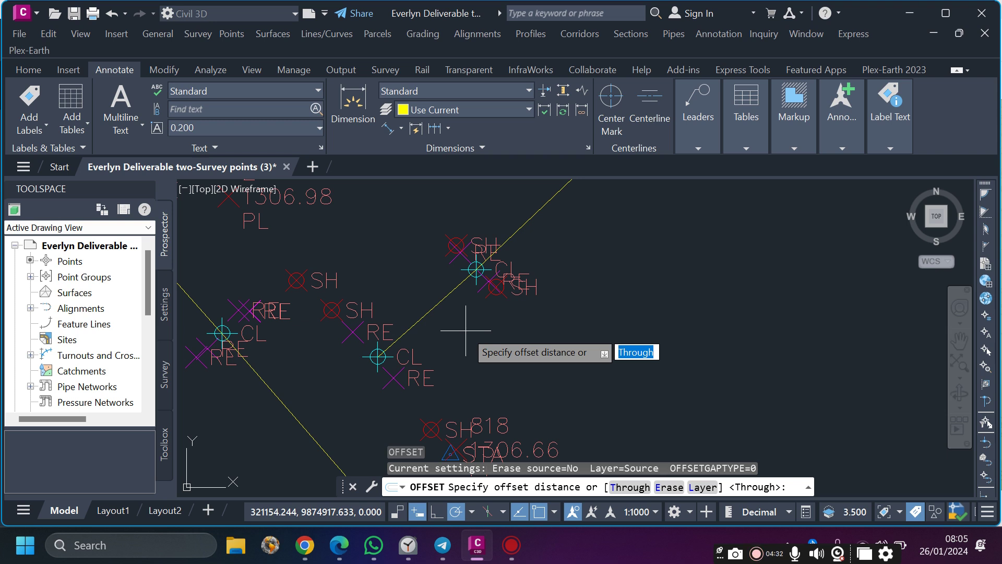
{"action": "type", "text": "4"}
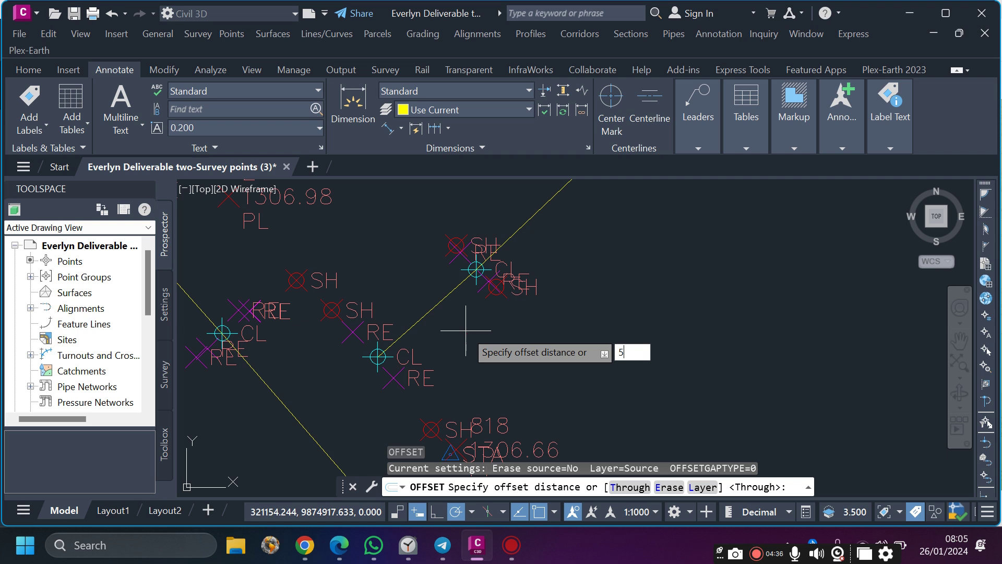
{"action": "type", "text": ".2"}
{"action": "key", "text": "Return"}
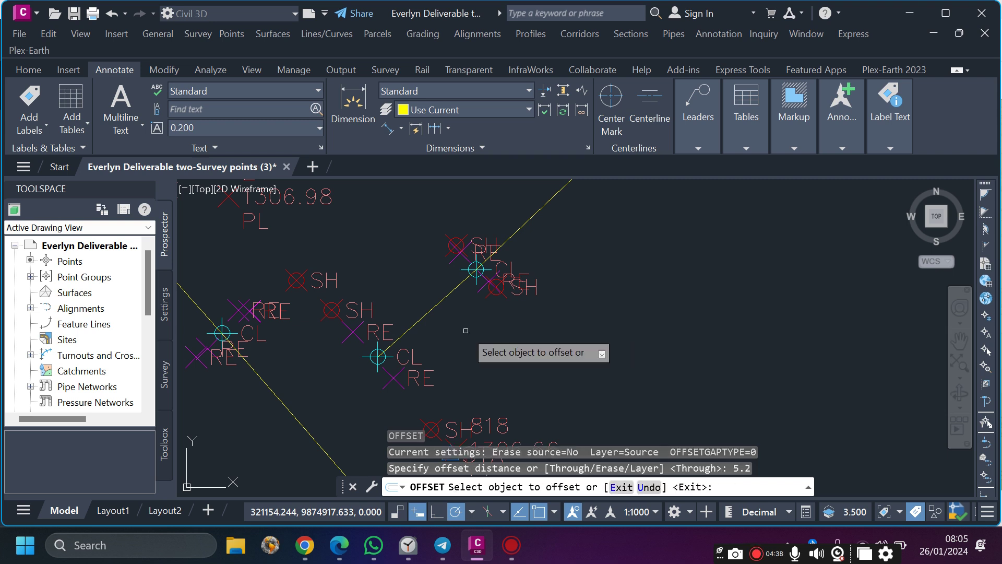
{"action": "left_click", "coordinate": [439, 304]}
{"action": "left_click", "coordinate": [399, 247]}
{"action": "left_click", "coordinate": [442, 296]}
{"action": "left_click", "coordinate": [470, 340]}
{"action": "scroll", "coordinate": [441, 391], "scroll_direction": "down", "scroll_amount": 3}
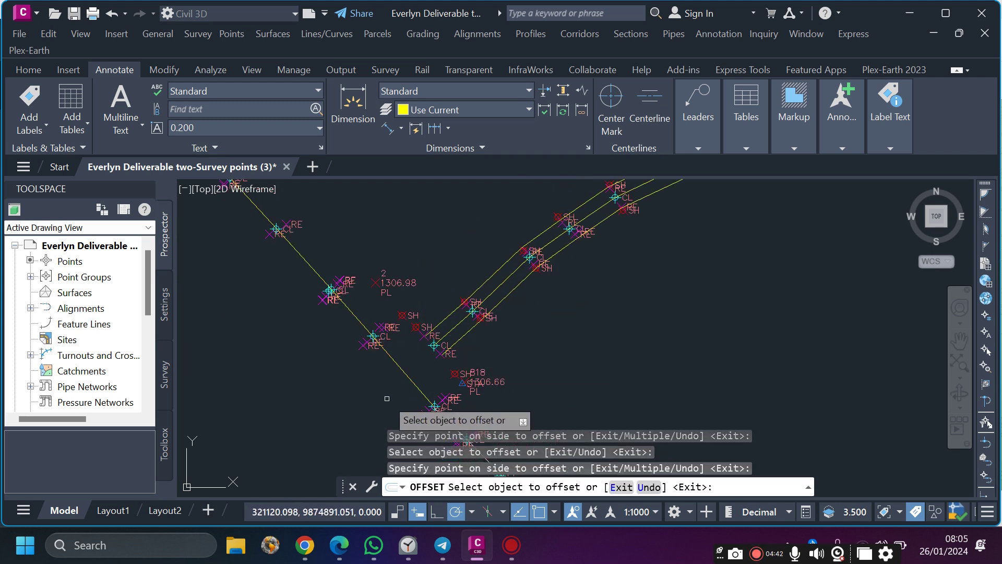
{"action": "key", "text": "Escape"}
Examine how the offset lines follow the survey points along the branch road and at its junction end.
{"action": "scroll", "coordinate": [383, 395], "scroll_direction": "down", "scroll_amount": 5}
{"action": "scroll", "coordinate": [409, 361], "scroll_direction": "up", "scroll_amount": 7}
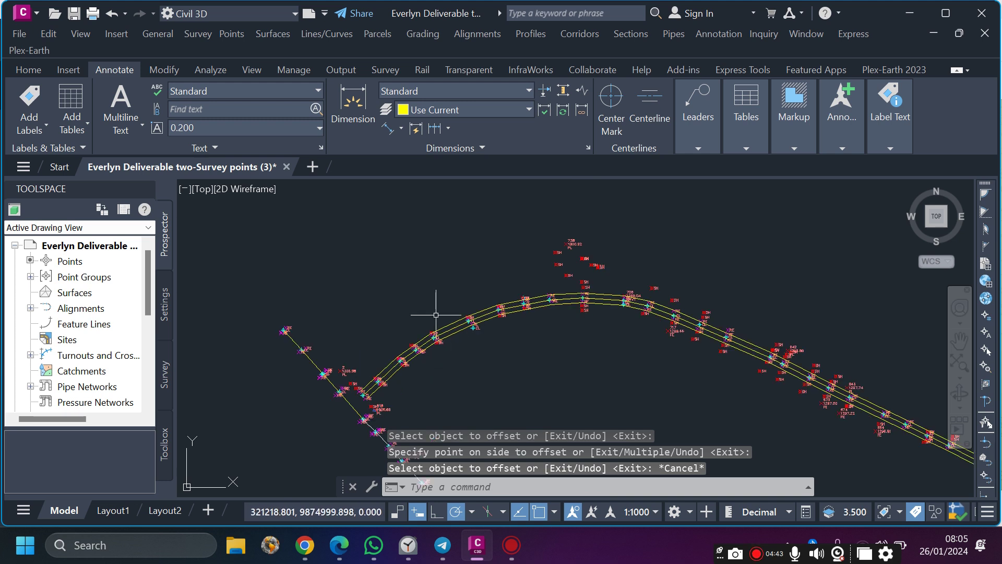
{"action": "scroll", "coordinate": [456, 233], "scroll_direction": "down", "scroll_amount": 1}
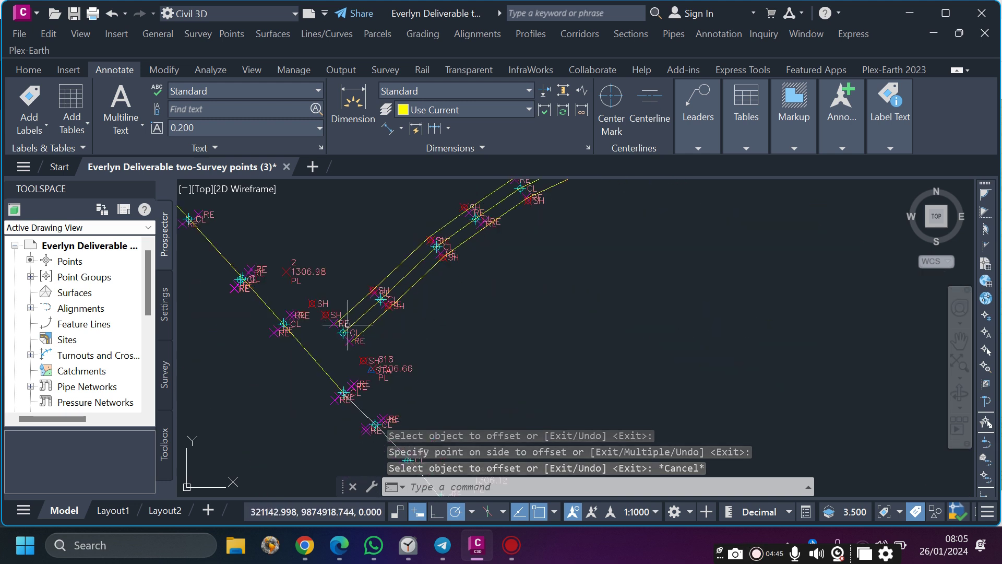
{"action": "scroll", "coordinate": [335, 347], "scroll_direction": "up", "scroll_amount": 2}
{"action": "scroll", "coordinate": [373, 281], "scroll_direction": "down", "scroll_amount": 1}
{"action": "scroll", "coordinate": [335, 350], "scroll_direction": "down", "scroll_amount": 5}
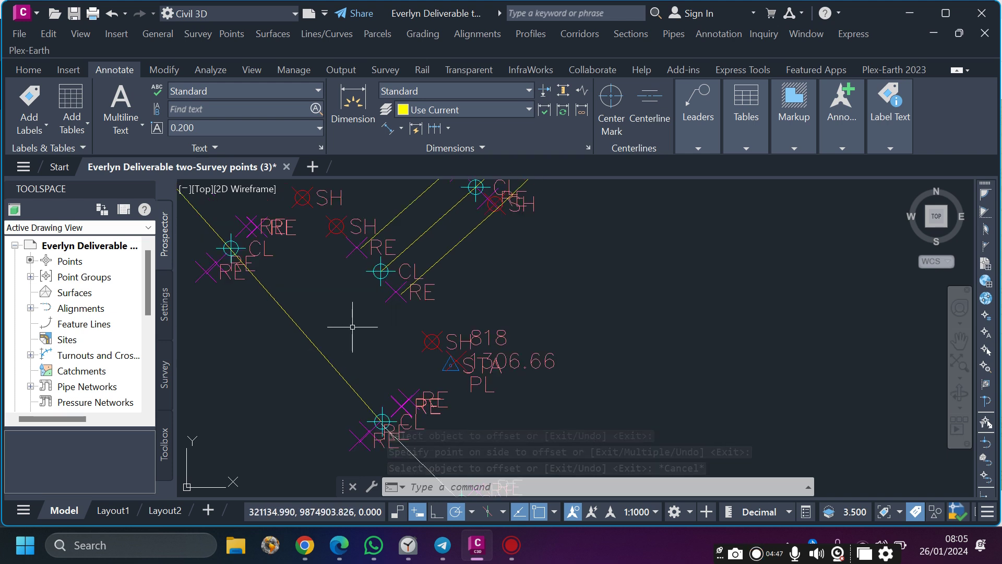
{"action": "scroll", "coordinate": [344, 359], "scroll_direction": "up", "scroll_amount": 4}
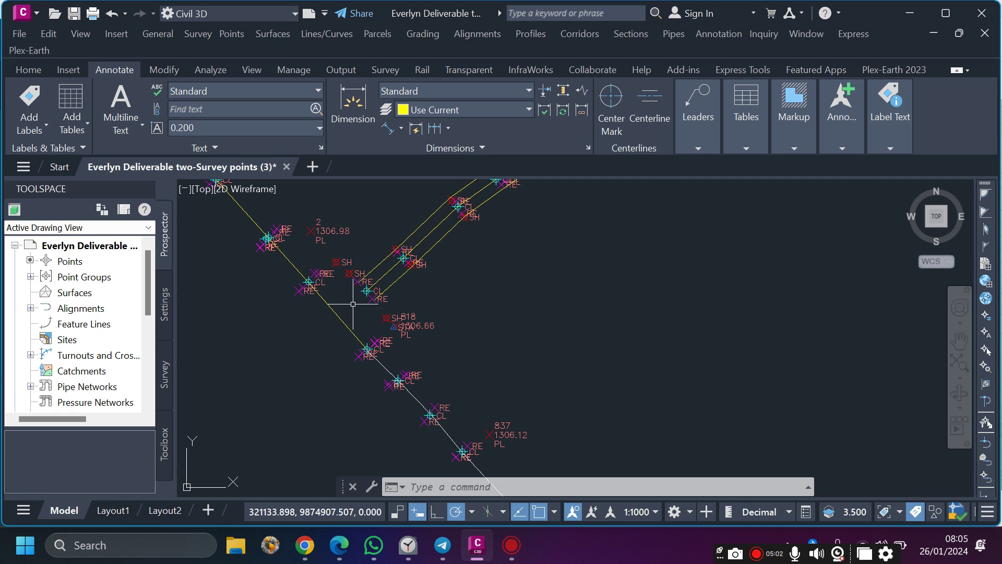
Extend the branch road's centreline and both its offset lines to meet the main road's centreline.
{"action": "left_click", "coordinate": [384, 274]}
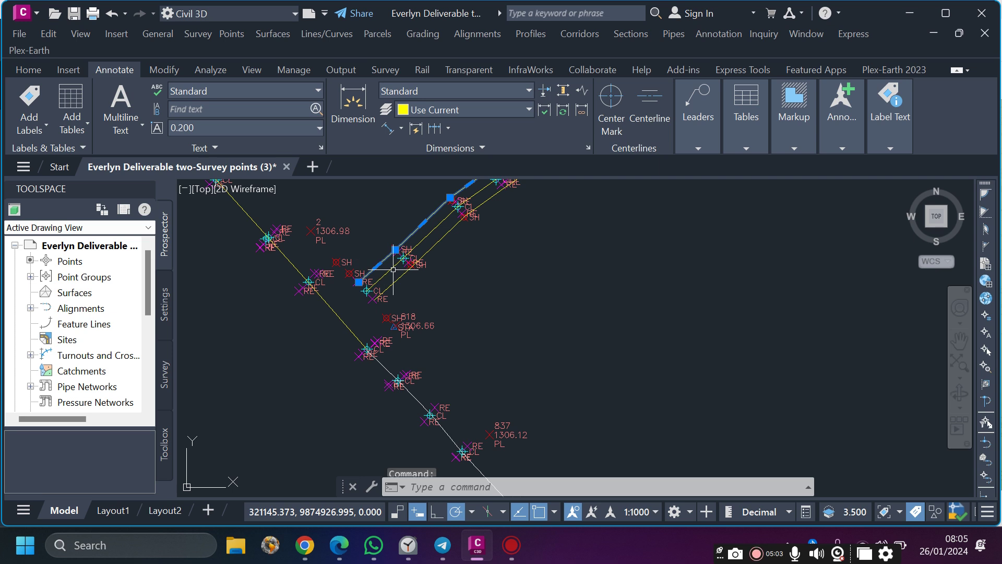
{"action": "left_click", "coordinate": [385, 274]}
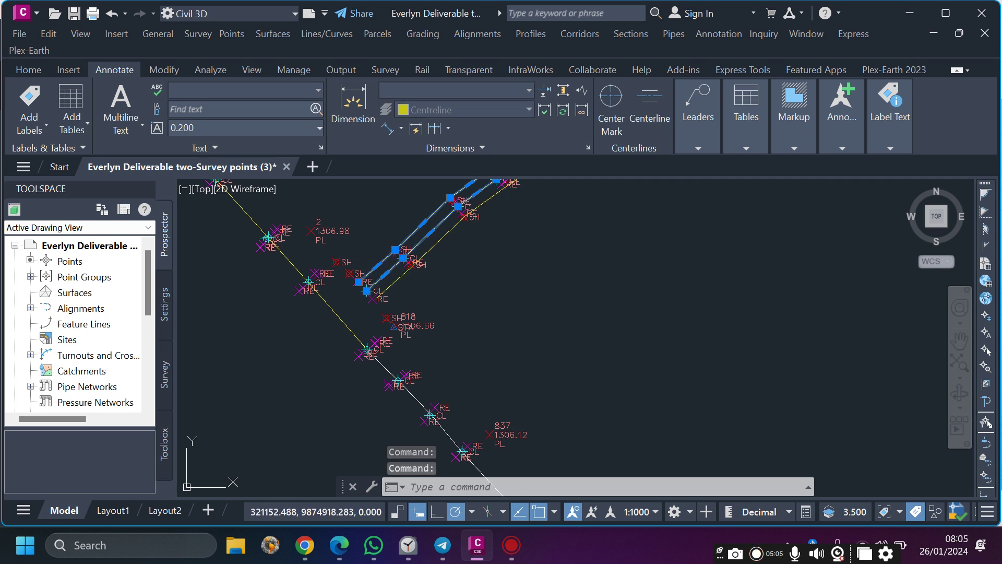
{"action": "left_click", "coordinate": [395, 283]}
{"action": "left_click", "coordinate": [335, 312]}
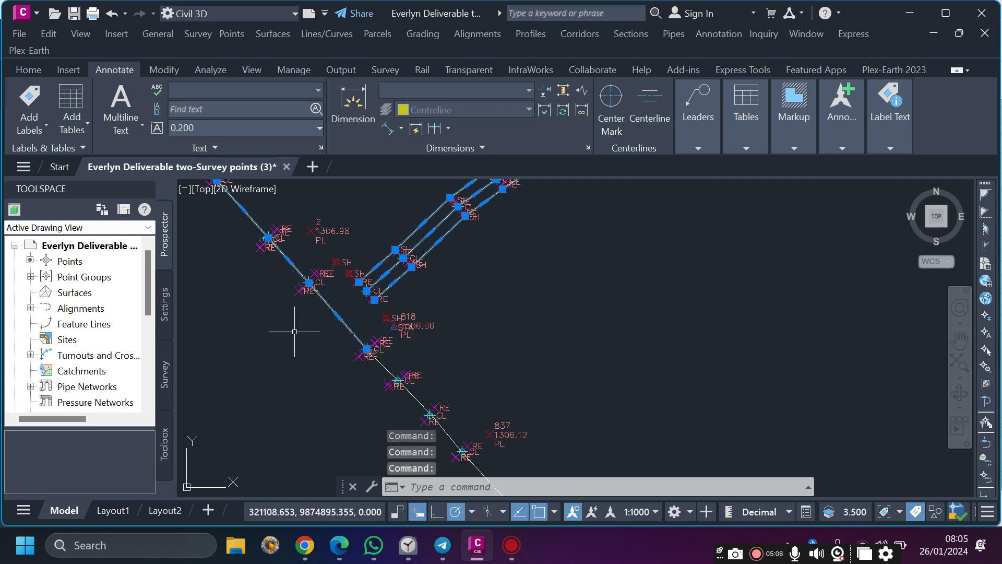
{"action": "scroll", "coordinate": [293, 331], "scroll_direction": "up", "scroll_amount": 1}
{"action": "scroll", "coordinate": [302, 333], "scroll_direction": "down", "scroll_amount": 1}
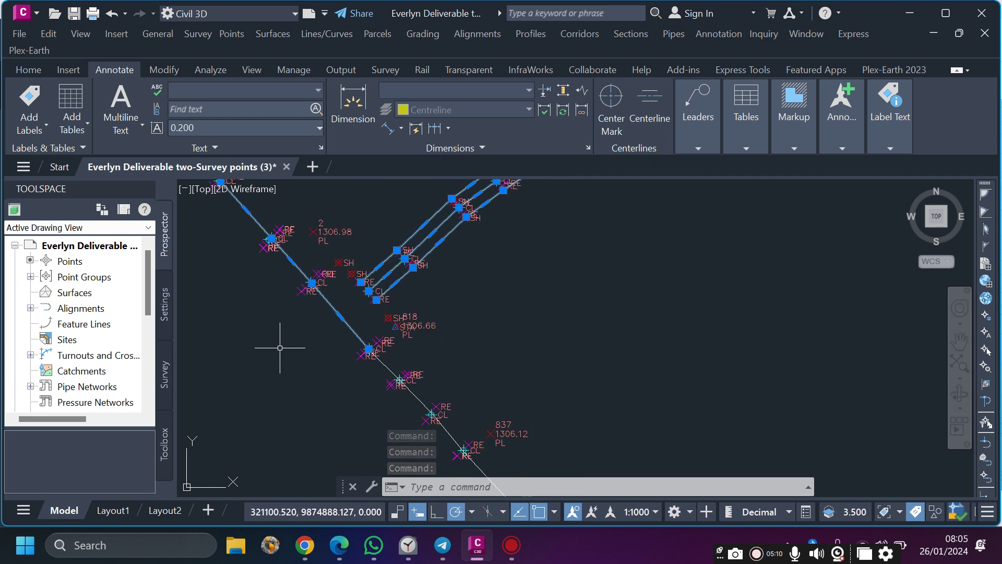
{"action": "type", "text": "EX"}
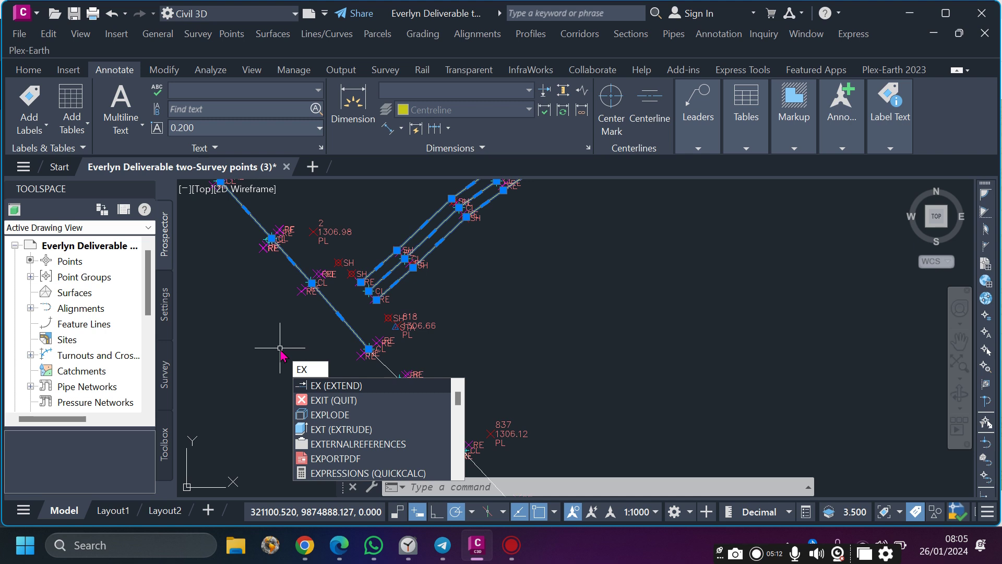
{"action": "key", "text": "Return"}
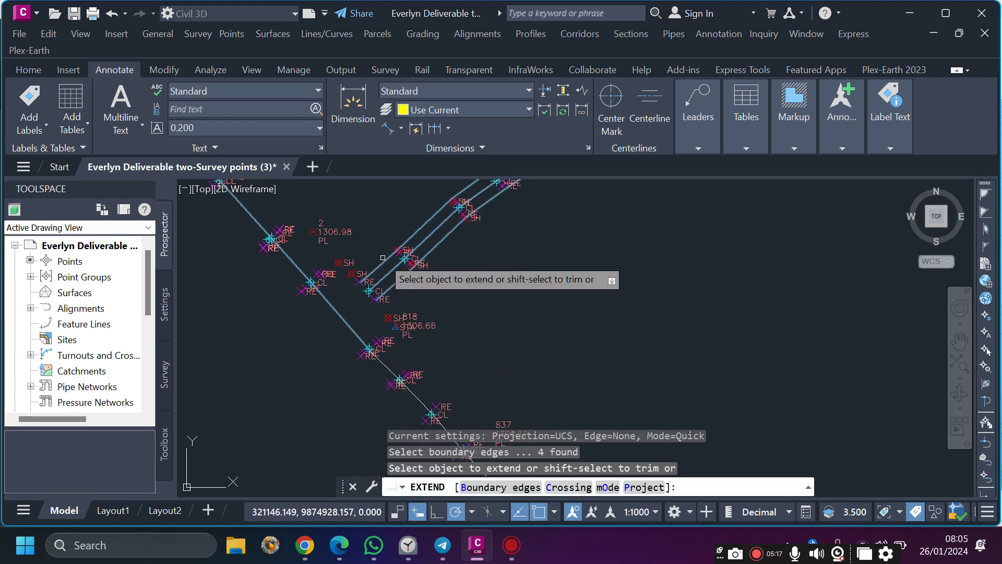
{"action": "left_click", "coordinate": [473, 259]}
{"action": "left_click", "coordinate": [411, 221]}
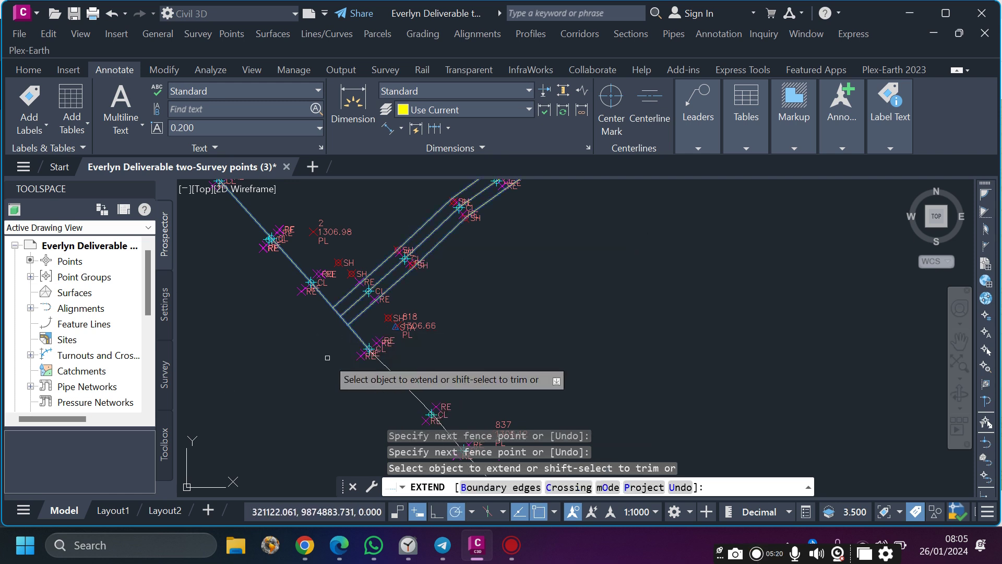
{"action": "key", "text": "Escape"}
Offset the yellow main-road centreline at the junction by 3.5 to both its southwest and northeast sides.
{"action": "scroll", "coordinate": [335, 292], "scroll_direction": "up", "scroll_amount": 3}
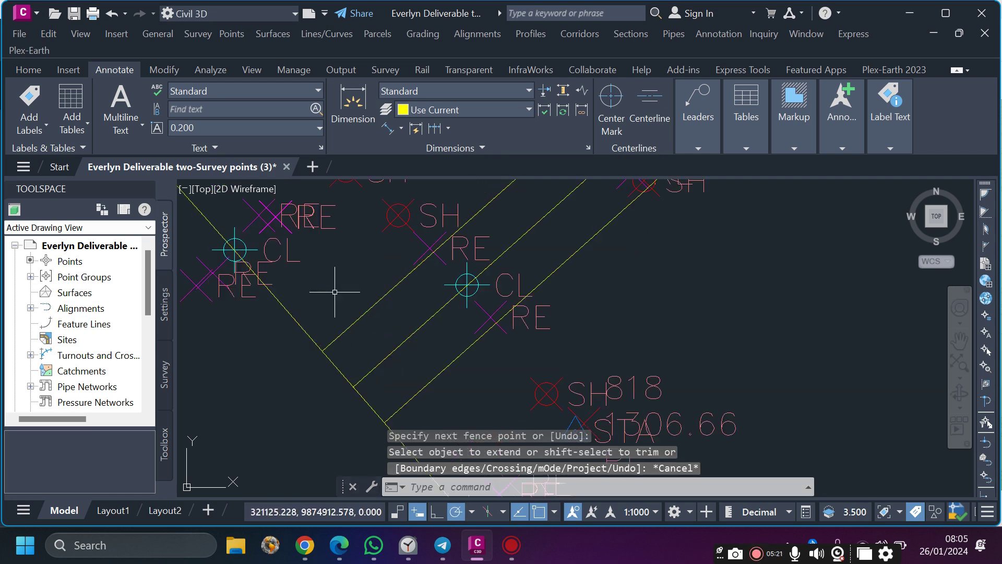
{"action": "scroll", "coordinate": [335, 292], "scroll_direction": "down", "scroll_amount": 2}
{"action": "scroll", "coordinate": [326, 345], "scroll_direction": "down", "scroll_amount": 1}
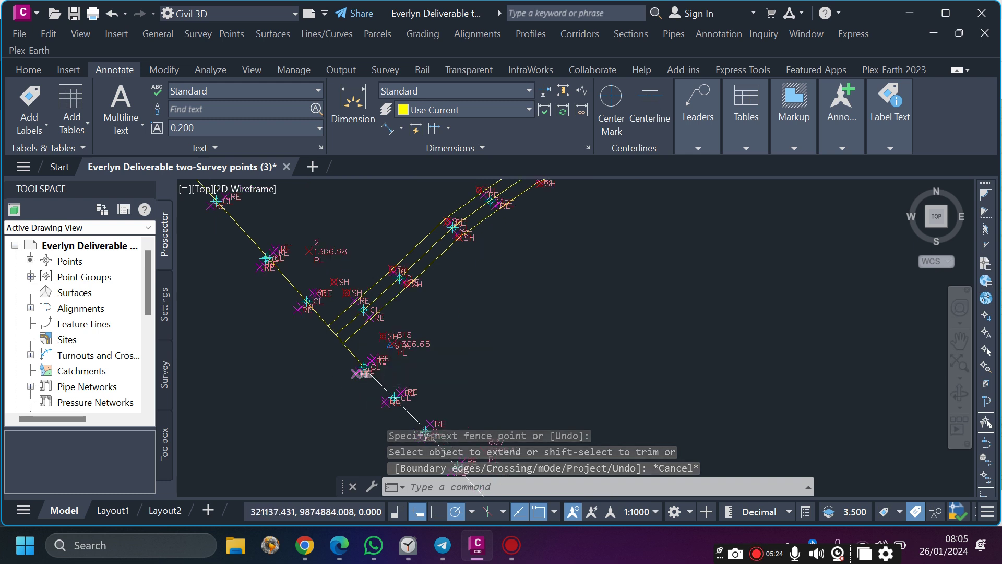
{"action": "scroll", "coordinate": [361, 376], "scroll_direction": "up", "scroll_amount": 2}
{"action": "type", "text": "o"}
{"action": "key", "text": "Return"}
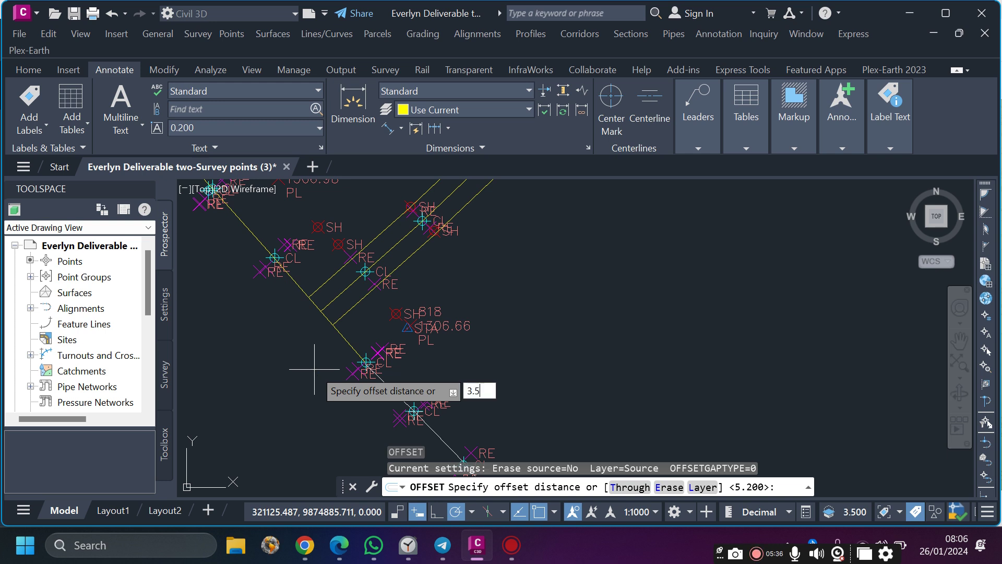
{"action": "key", "text": "Return"}
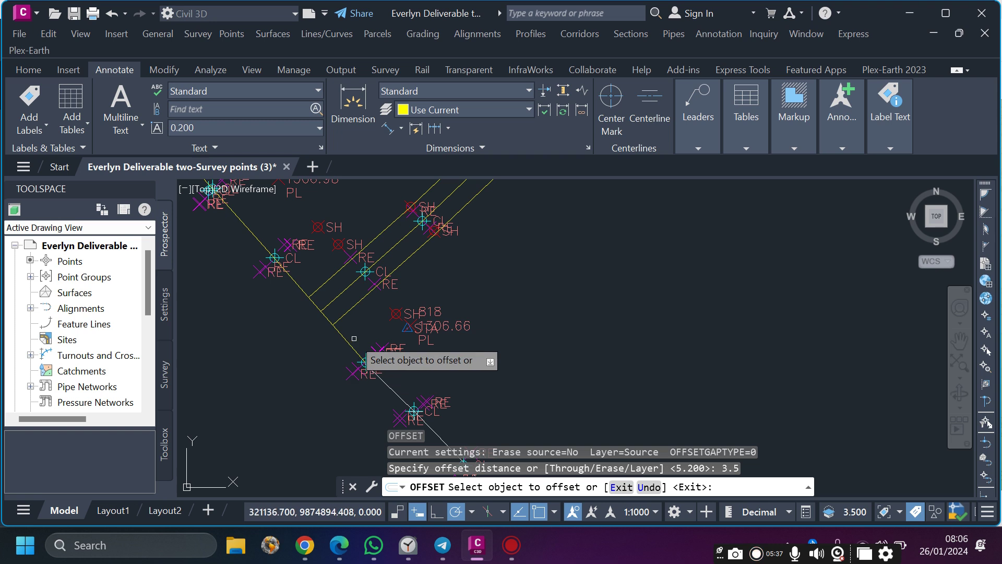
{"action": "left_click", "coordinate": [336, 326]}
{"action": "left_click", "coordinate": [297, 355]}
{"action": "left_click", "coordinate": [346, 340]}
{"action": "left_click", "coordinate": [366, 321]}
Offset the white main-road centreline southeast of the junction by 3.5 to both its northeast and southwest sides.
{"action": "left_click", "coordinate": [393, 387]}
{"action": "left_click", "coordinate": [425, 359]}
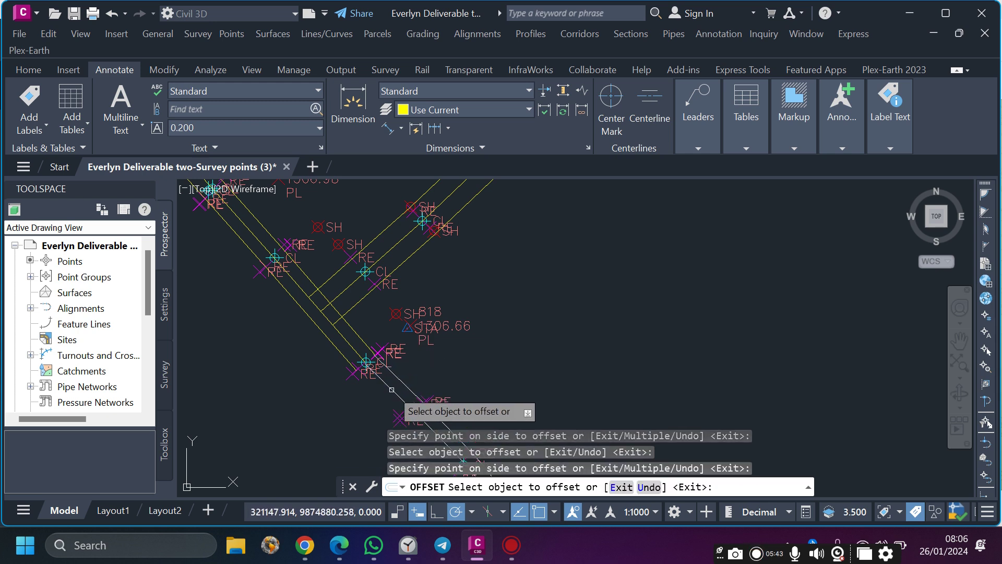
{"action": "left_click", "coordinate": [392, 389]}
{"action": "left_click", "coordinate": [353, 424]}
{"action": "scroll", "coordinate": [242, 277], "scroll_direction": "down", "scroll_amount": 6}
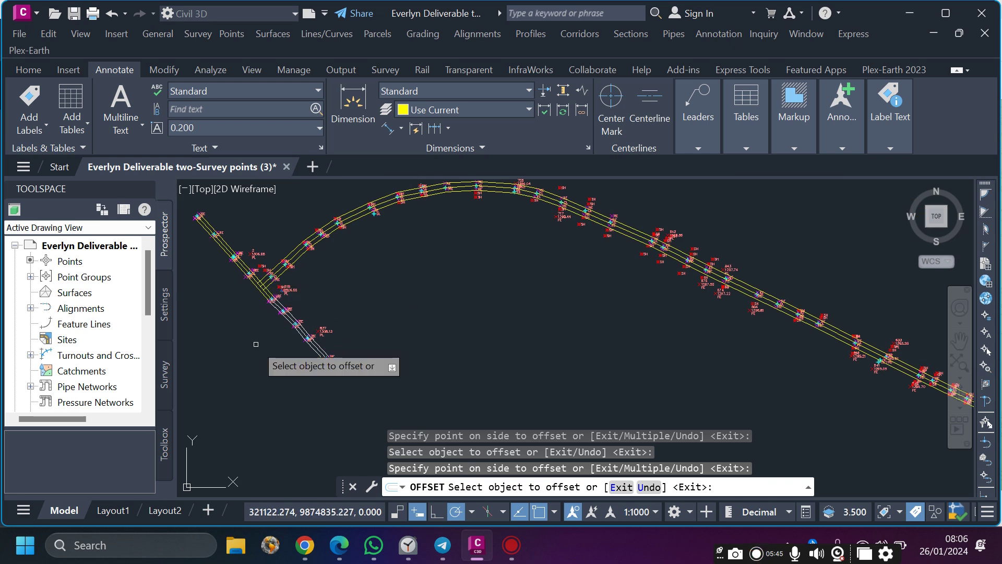
{"action": "scroll", "coordinate": [256, 344], "scroll_direction": "up", "scroll_amount": 4}
{"action": "key", "text": "Return"}
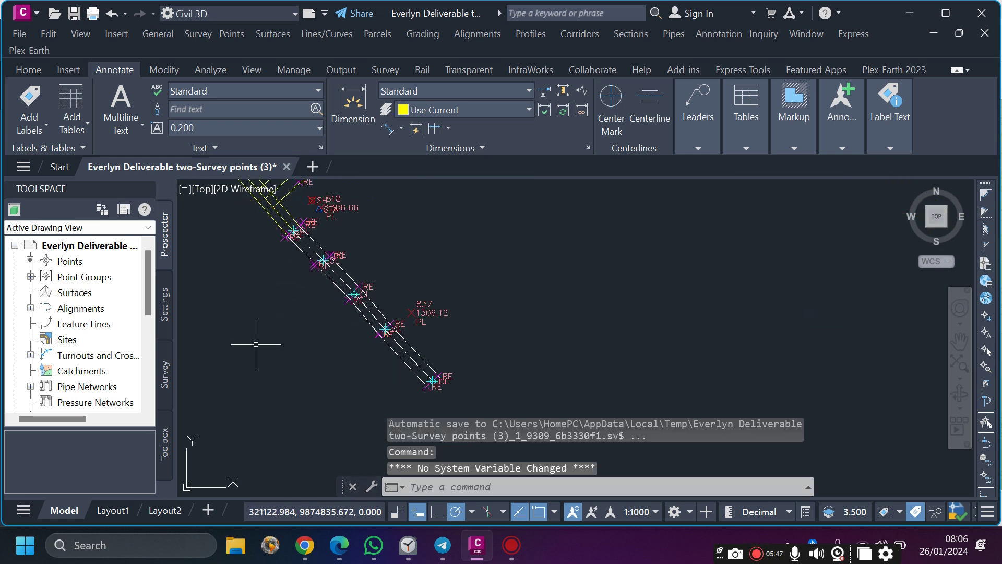
Offset the main road's white and yellow southwestern edge lines outward by 1.5.
{"action": "key", "text": "Return"}
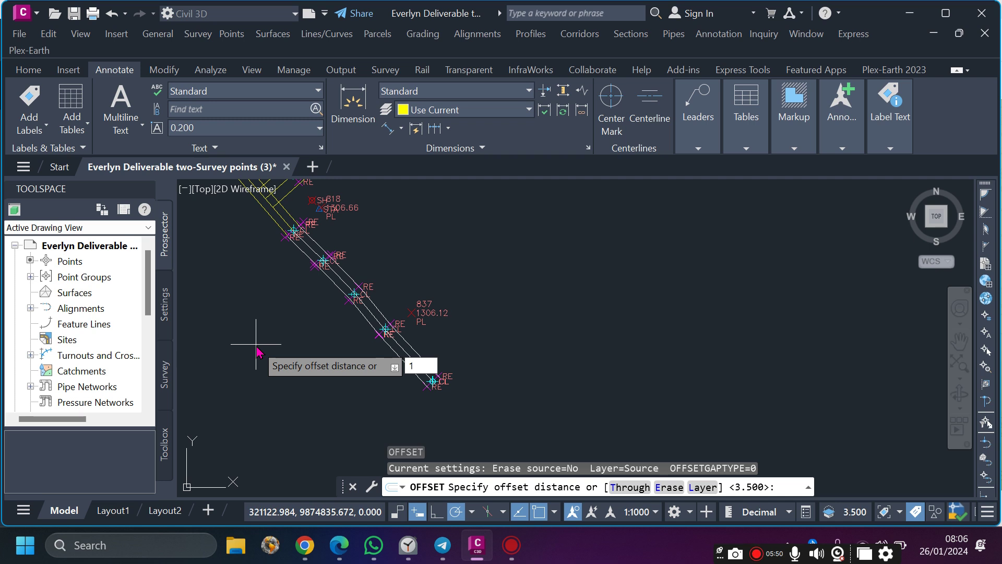
{"action": "type", "text": "1.5"}
{"action": "key", "text": "Return"}
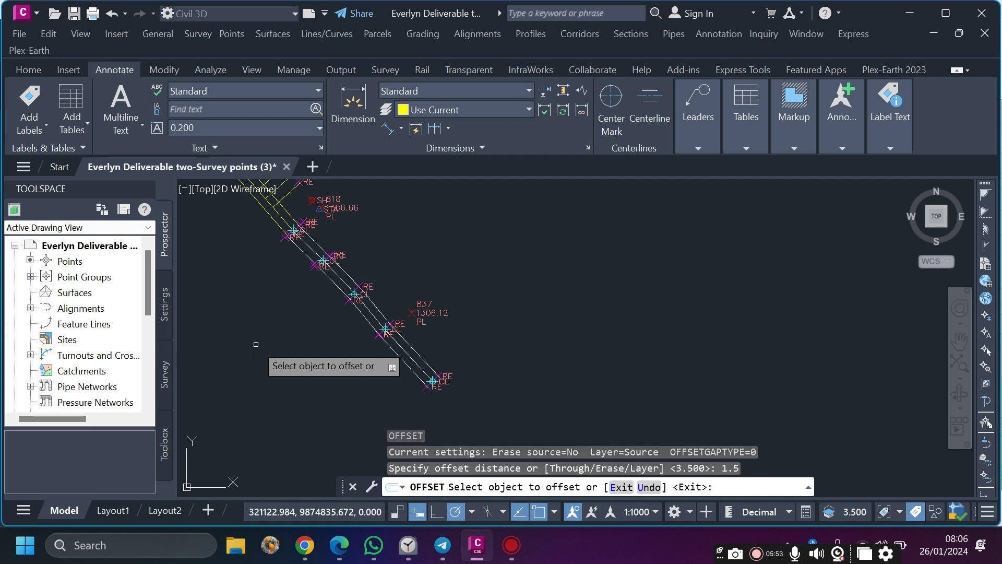
{"action": "left_click", "coordinate": [342, 294]}
{"action": "left_click", "coordinate": [312, 332]}
{"action": "scroll", "coordinate": [243, 221], "scroll_direction": "up", "scroll_amount": 2}
{"action": "left_click", "coordinate": [281, 223]}
{"action": "left_click", "coordinate": [257, 270]}
Offset the main road's yellow and white northeastern edge lines outward by 1.5.
{"action": "scroll", "coordinate": [358, 332], "scroll_direction": "down", "scroll_amount": 3}
{"action": "scroll", "coordinate": [274, 319], "scroll_direction": "up", "scroll_amount": 5}
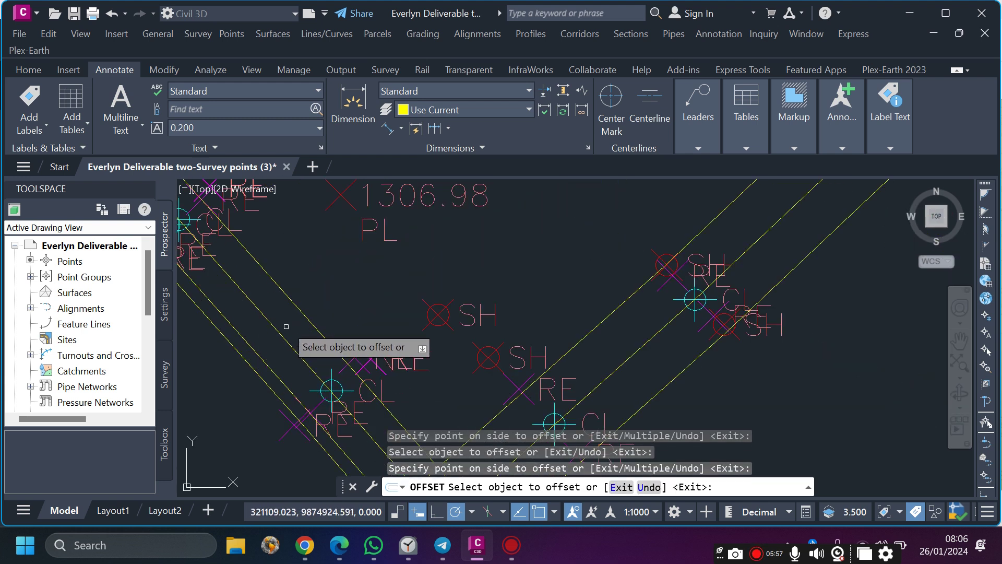
{"action": "left_click", "coordinate": [305, 308]}
{"action": "left_click", "coordinate": [360, 264]}
{"action": "scroll", "coordinate": [398, 333], "scroll_direction": "down", "scroll_amount": 5}
{"action": "scroll", "coordinate": [422, 352], "scroll_direction": "up", "scroll_amount": 4}
{"action": "left_click", "coordinate": [453, 343]}
{"action": "left_click", "coordinate": [482, 315]}
{"action": "scroll", "coordinate": [372, 402], "scroll_direction": "down", "scroll_amount": 5}
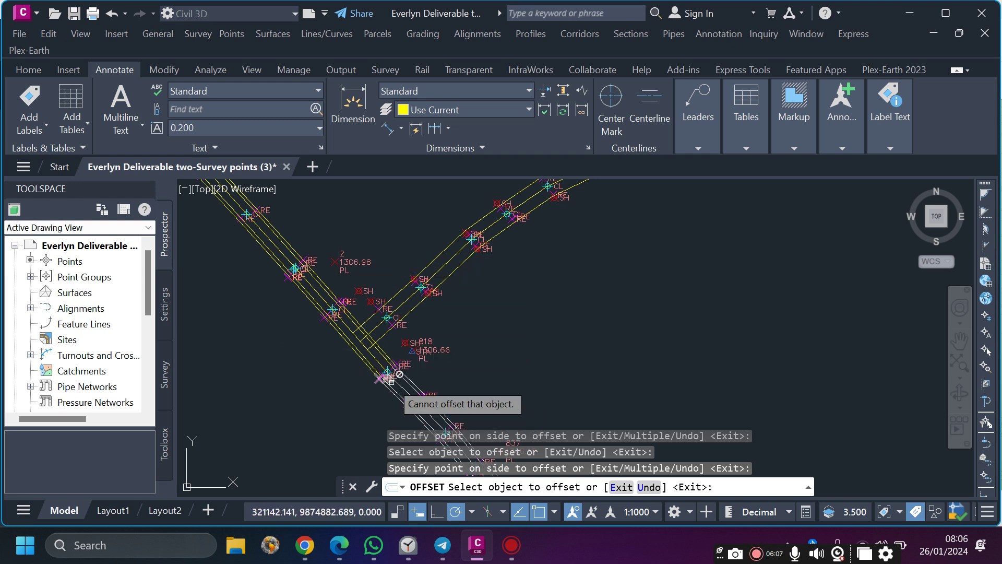
{"action": "scroll", "coordinate": [417, 386], "scroll_direction": "up", "scroll_amount": 6}
{"action": "scroll", "coordinate": [478, 291], "scroll_direction": "down", "scroll_amount": 4}
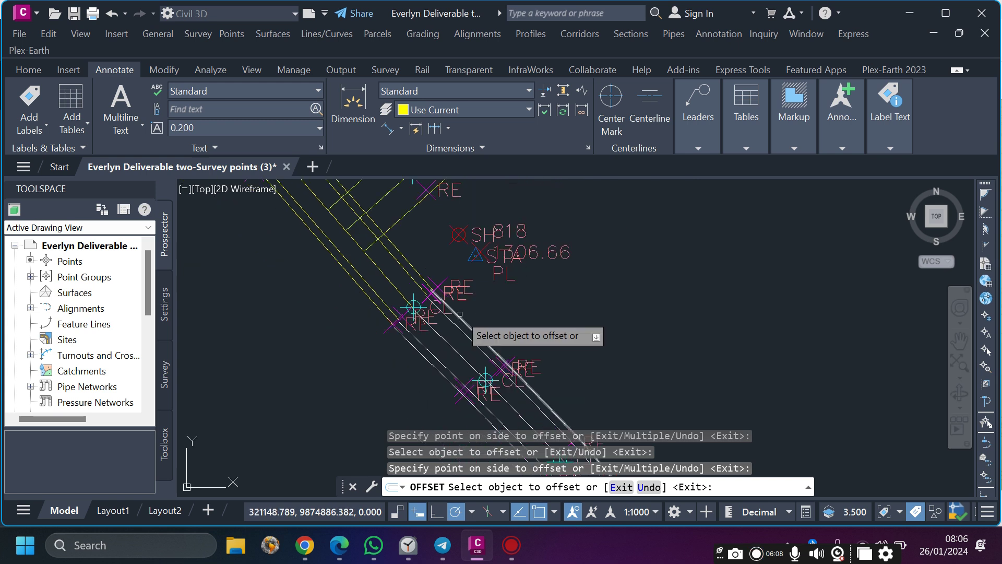
{"action": "scroll", "coordinate": [359, 335], "scroll_direction": "down", "scroll_amount": 2}
{"action": "scroll", "coordinate": [373, 217], "scroll_direction": "up", "scroll_amount": 4}
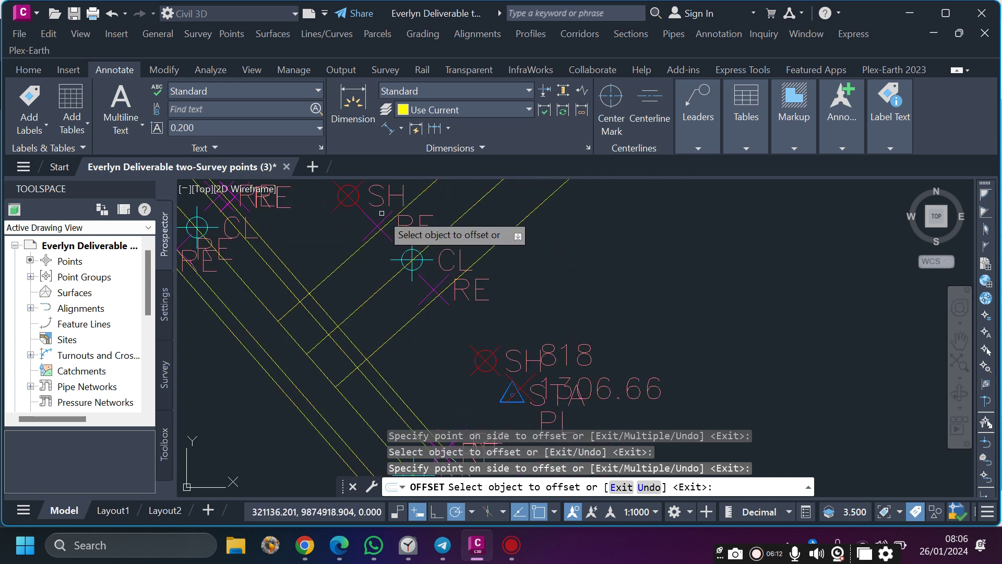
{"action": "key", "text": "Escape"}
{"action": "scroll", "coordinate": [354, 324], "scroll_direction": "up", "scroll_amount": 2}
{"action": "scroll", "coordinate": [336, 351], "scroll_direction": "down", "scroll_amount": 4}
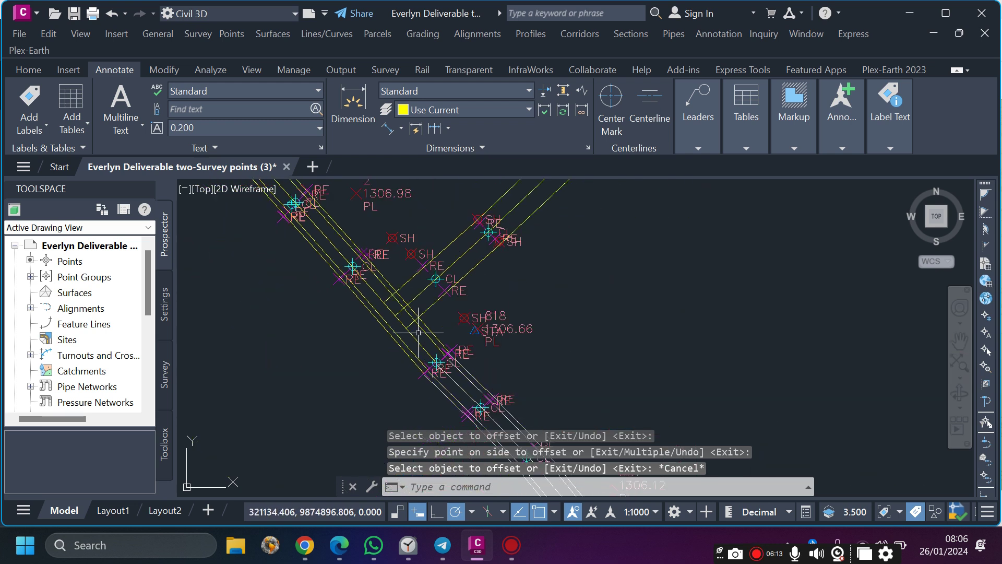
{"action": "scroll", "coordinate": [408, 301], "scroll_direction": "up", "scroll_amount": 3}
{"action": "scroll", "coordinate": [410, 293], "scroll_direction": "down", "scroll_amount": 1}
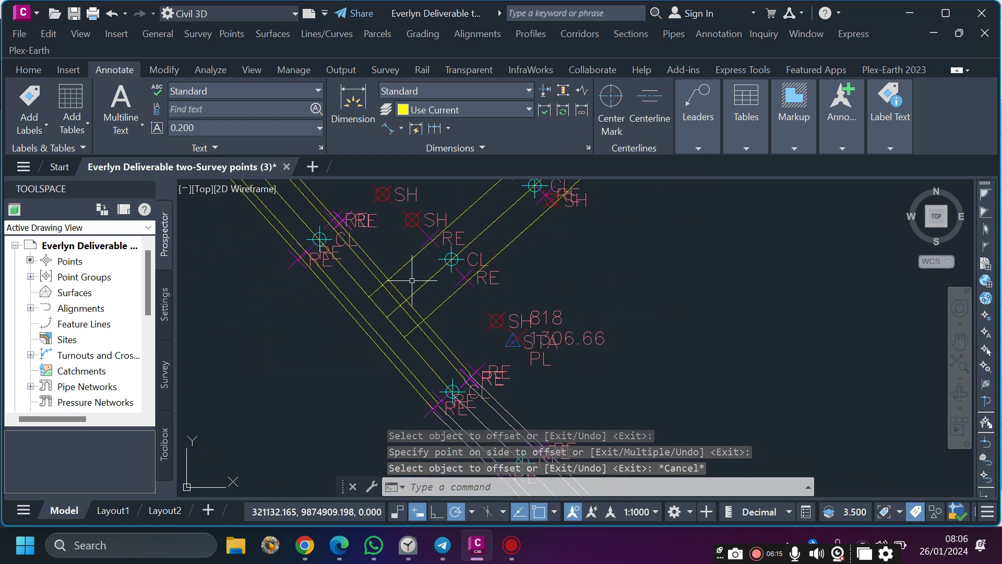
{"action": "scroll", "coordinate": [403, 295], "scroll_direction": "up", "scroll_amount": 2}
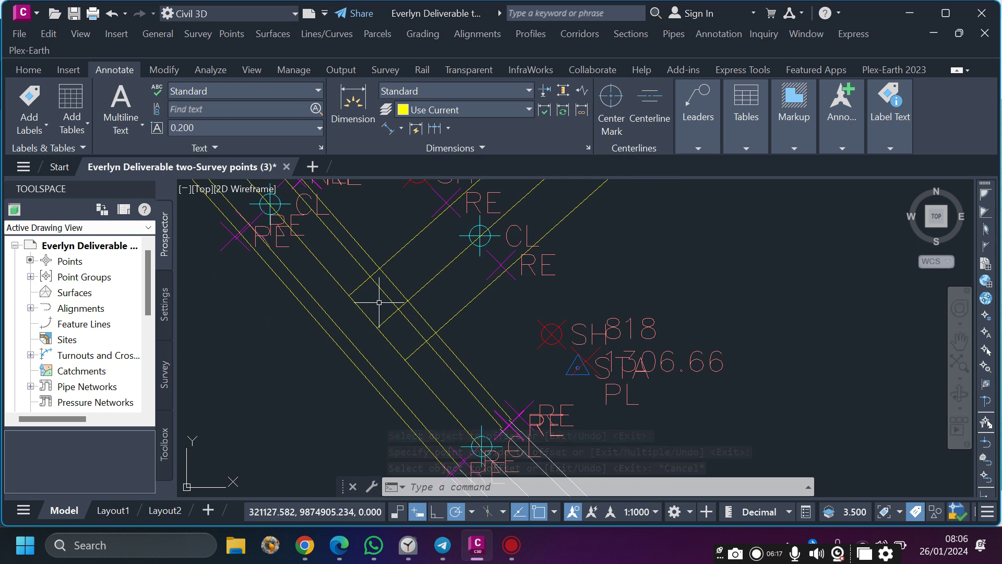
{"action": "scroll", "coordinate": [400, 366], "scroll_direction": "down", "scroll_amount": 2}
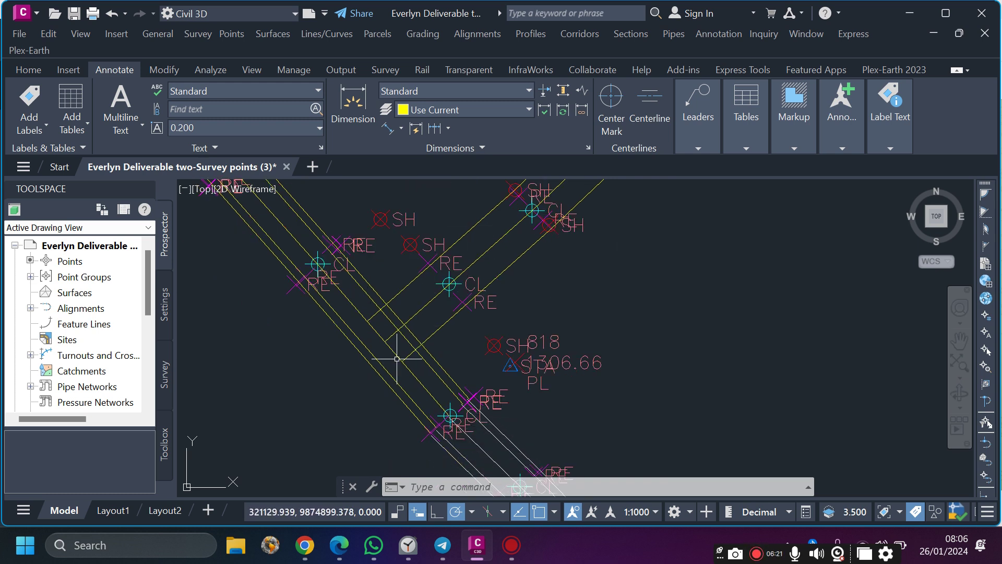
{"action": "scroll", "coordinate": [397, 358], "scroll_direction": "up", "scroll_amount": 2}
{"action": "mouse_move", "coordinate": [382, 290]}
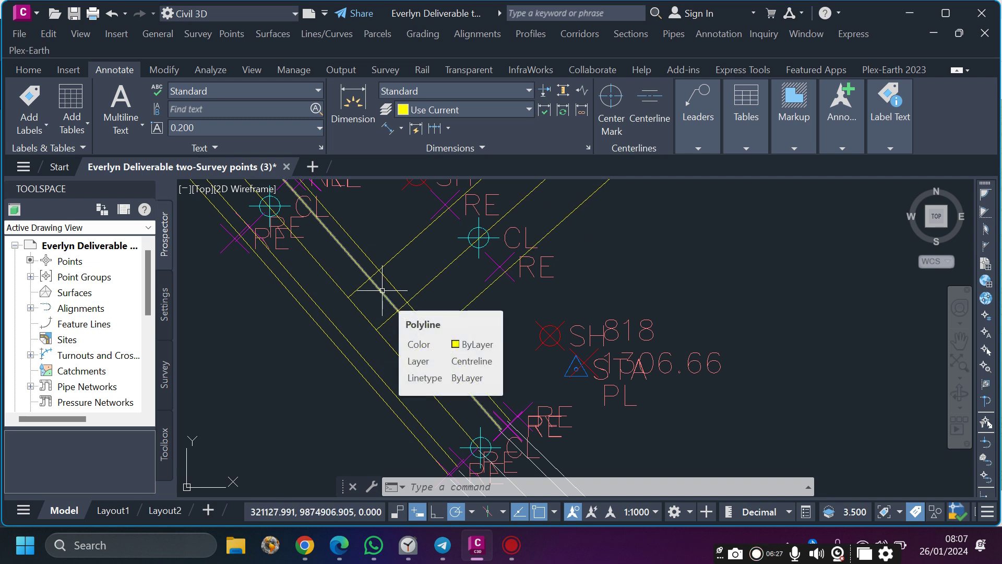
{"action": "left_click", "coordinate": [383, 291]}
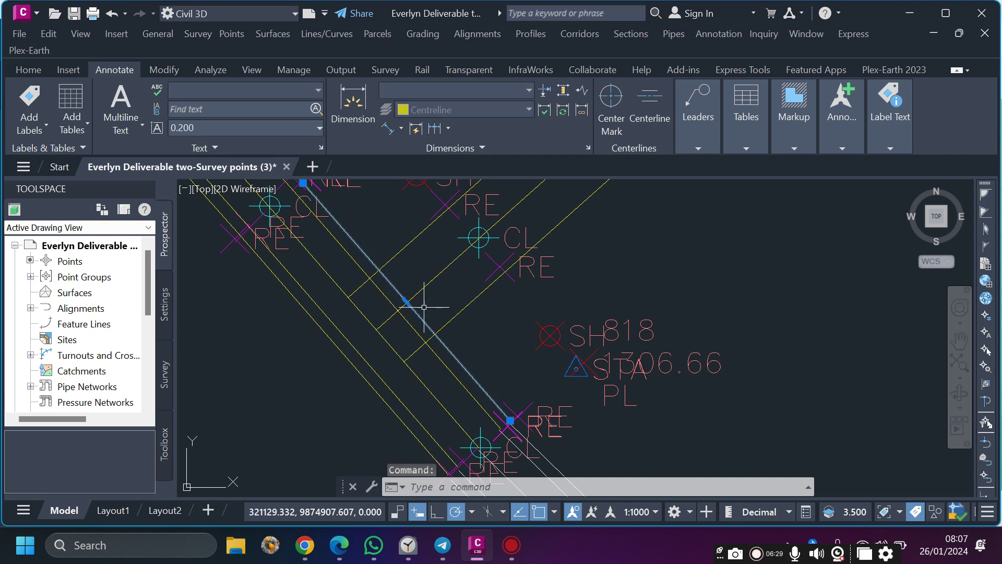
{"action": "left_click", "coordinate": [462, 326]}
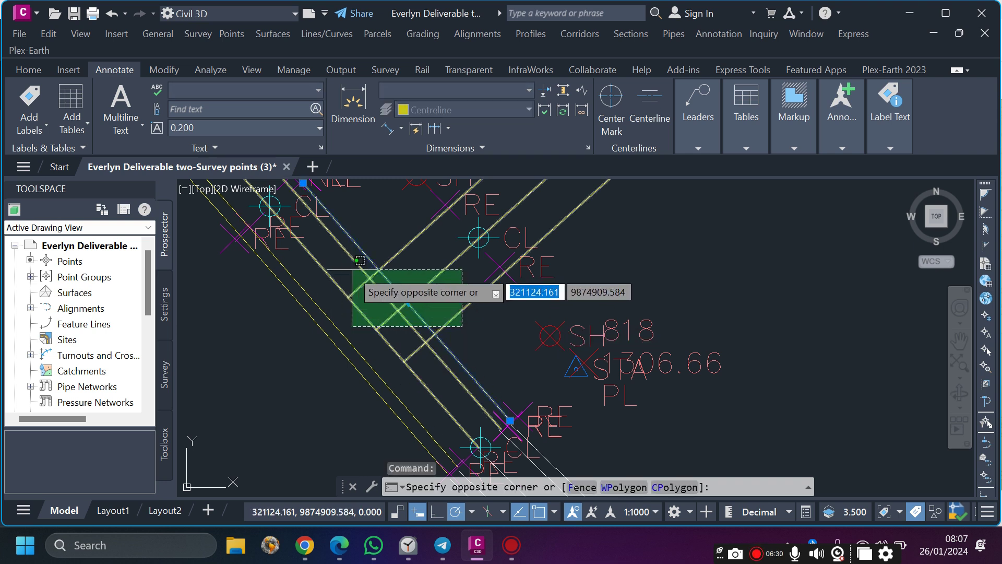
{"action": "left_click", "coordinate": [365, 260]}
{"action": "scroll", "coordinate": [392, 284], "scroll_direction": "up", "scroll_amount": 3}
{"action": "scroll", "coordinate": [376, 313], "scroll_direction": "down", "scroll_amount": 3}
{"action": "scroll", "coordinate": [372, 350], "scroll_direction": "up", "scroll_amount": 2}
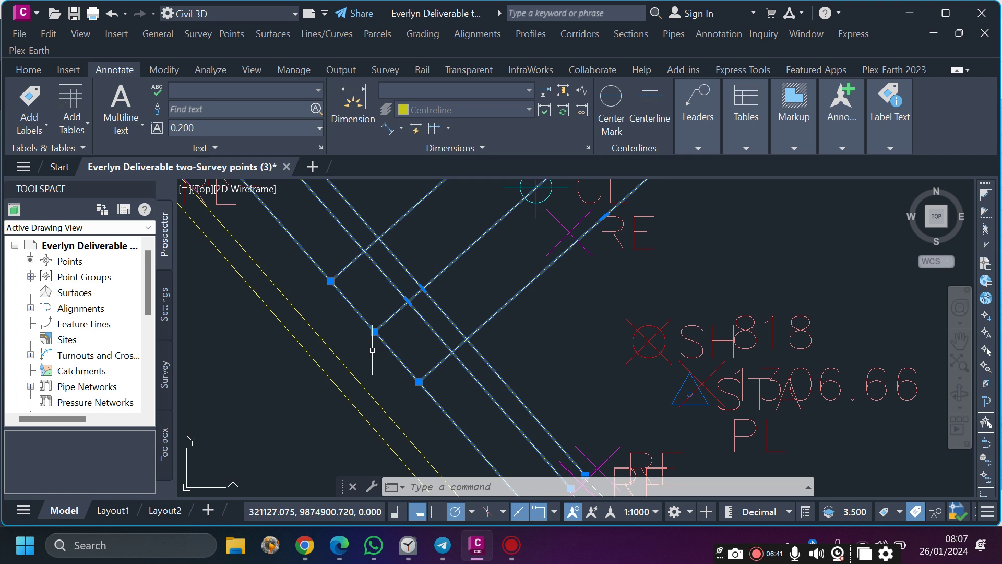
{"action": "scroll", "coordinate": [372, 350], "scroll_direction": "down", "scroll_amount": 1}
{"action": "scroll", "coordinate": [369, 381], "scroll_direction": "down", "scroll_amount": 3}
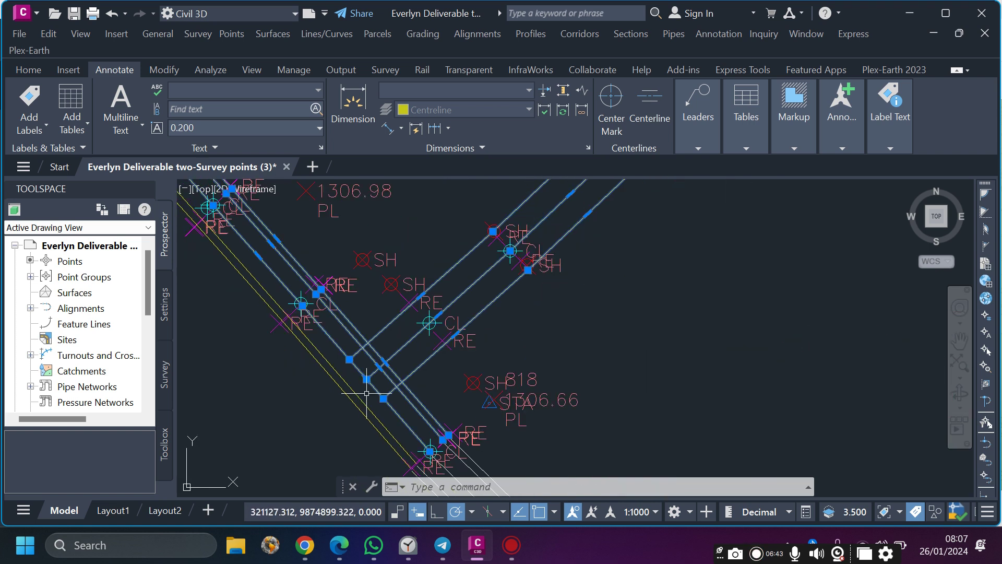
{"action": "scroll", "coordinate": [365, 386], "scroll_direction": "up", "scroll_amount": 3}
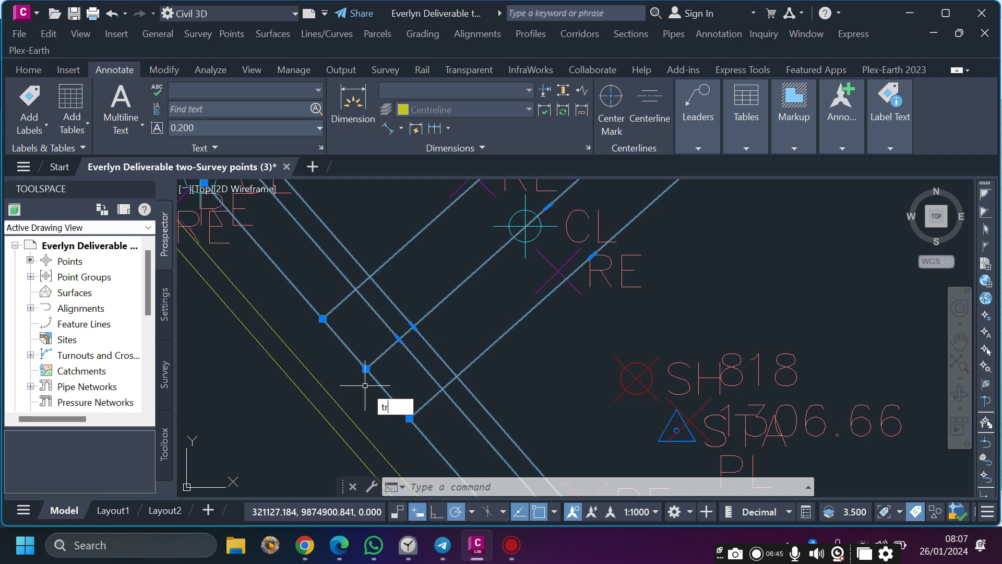
{"action": "key", "text": "Return"}
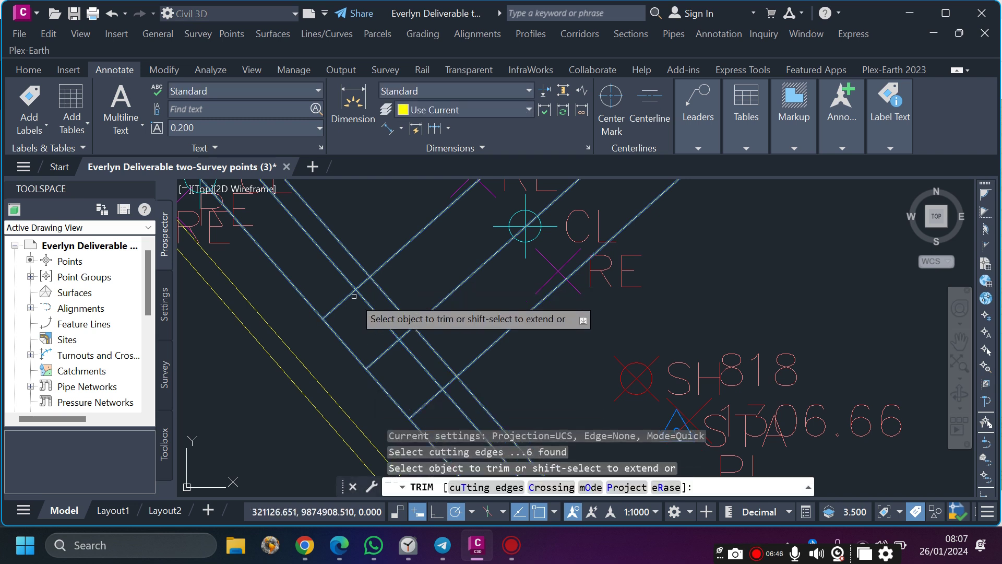
{"action": "key", "text": "Escape"}
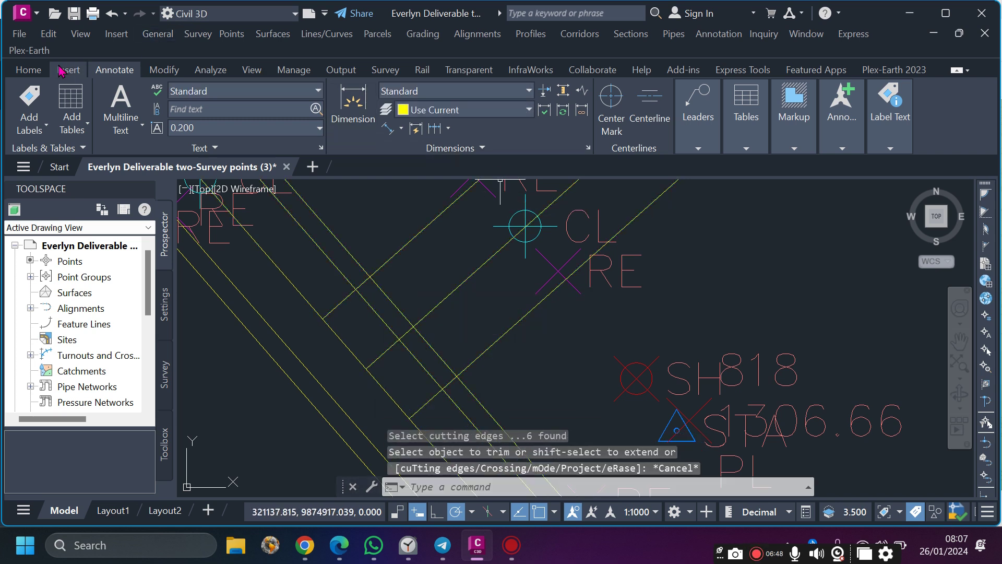
Trim the branch road's three lines back to the main road's northeastern edge and remove the outer shoulder line across the junction mouth.
{"action": "left_click", "coordinate": [27, 70]}
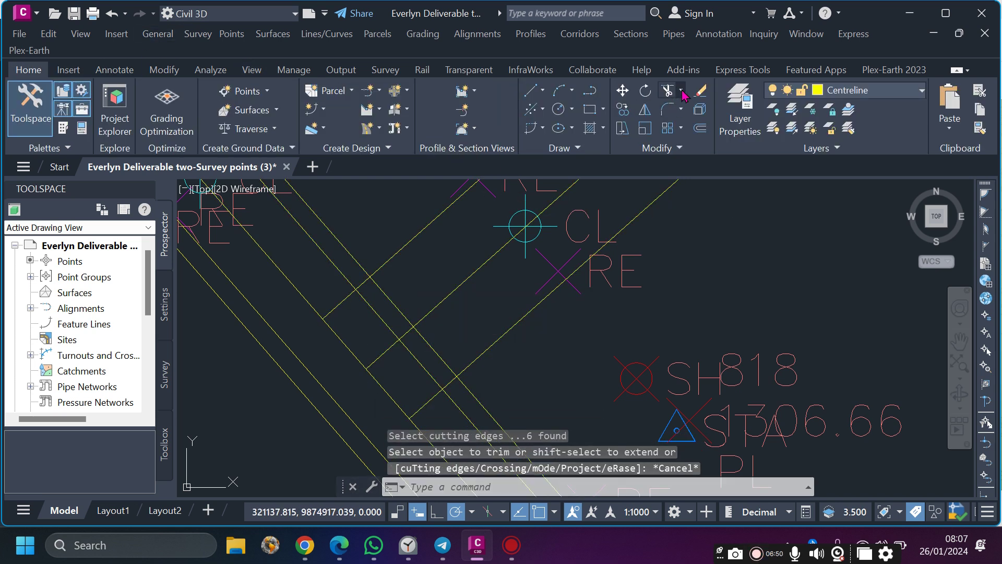
{"action": "left_click", "coordinate": [534, 296]}
{"action": "left_click", "coordinate": [284, 372]}
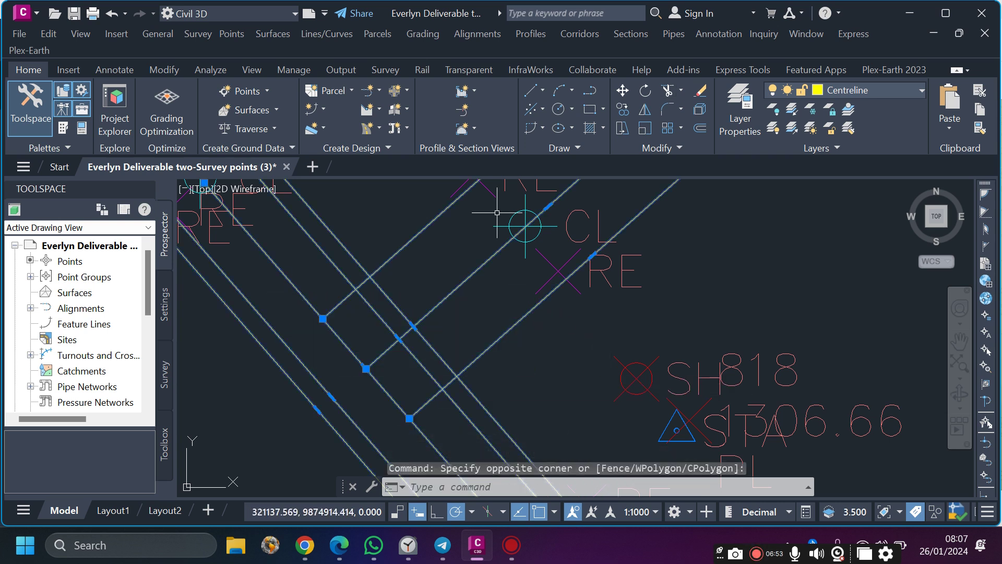
{"action": "left_click", "coordinate": [680, 91]}
{"action": "left_click", "coordinate": [685, 115]}
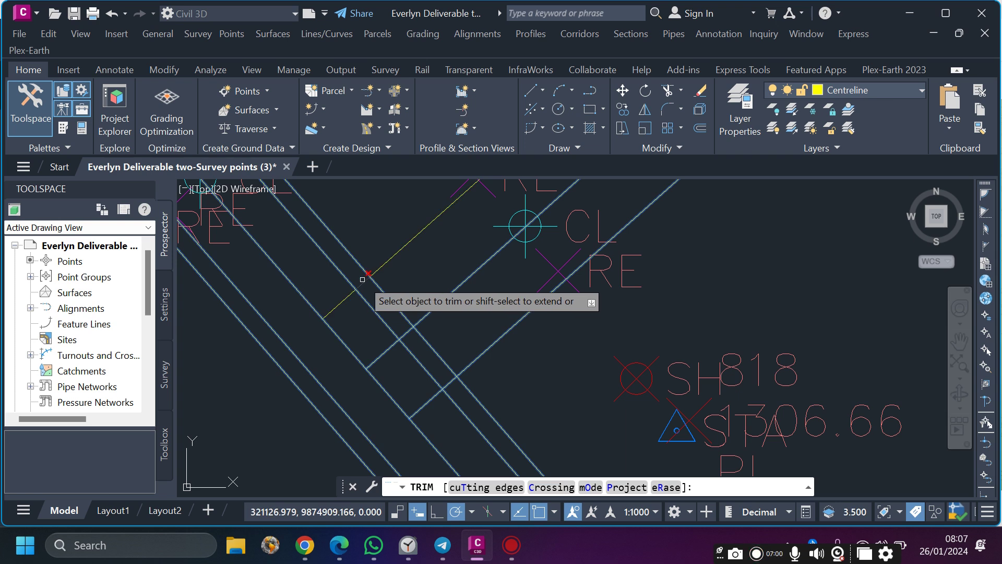
{"action": "left_click", "coordinate": [348, 294]}
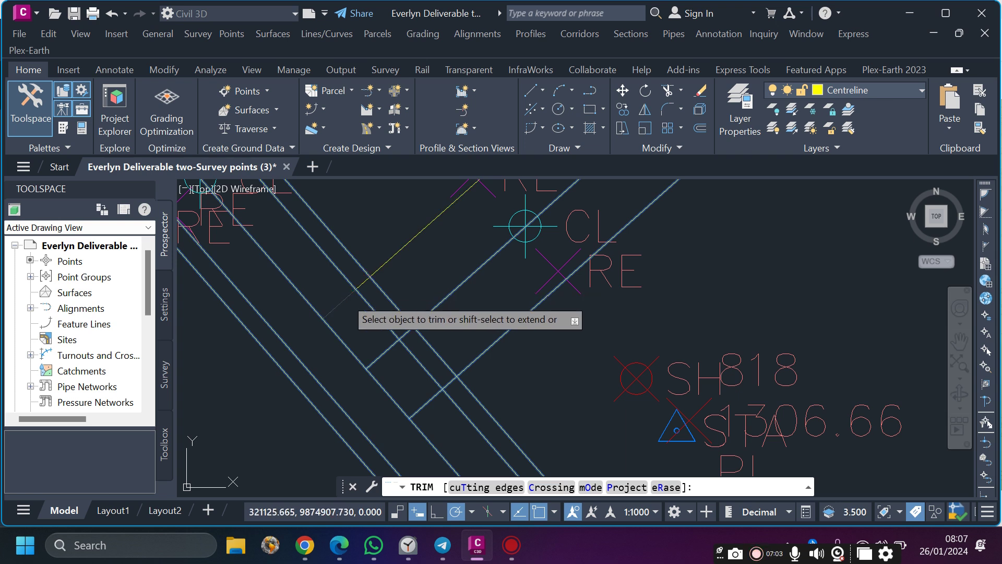
{"action": "left_click", "coordinate": [374, 359]}
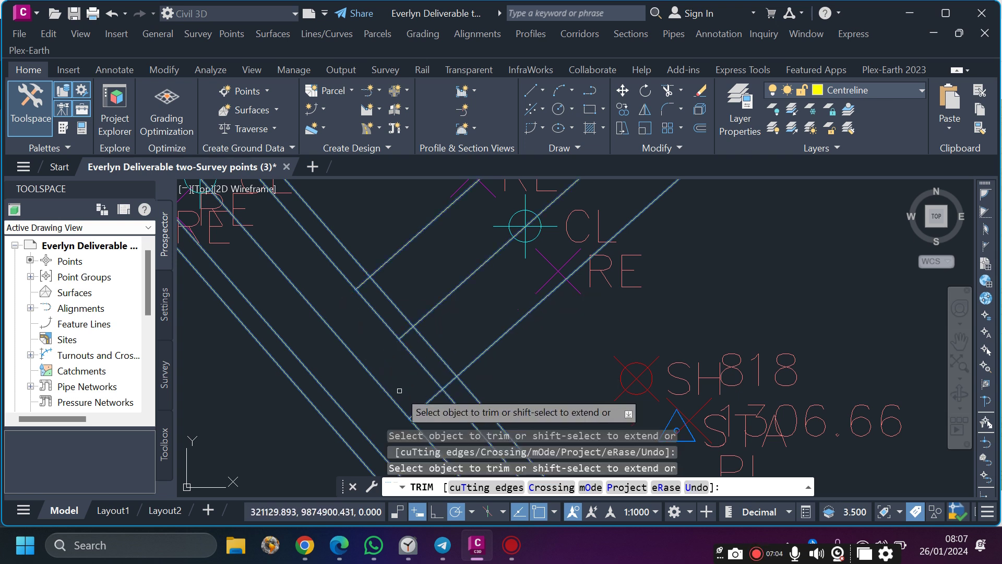
{"action": "left_click", "coordinate": [422, 408]}
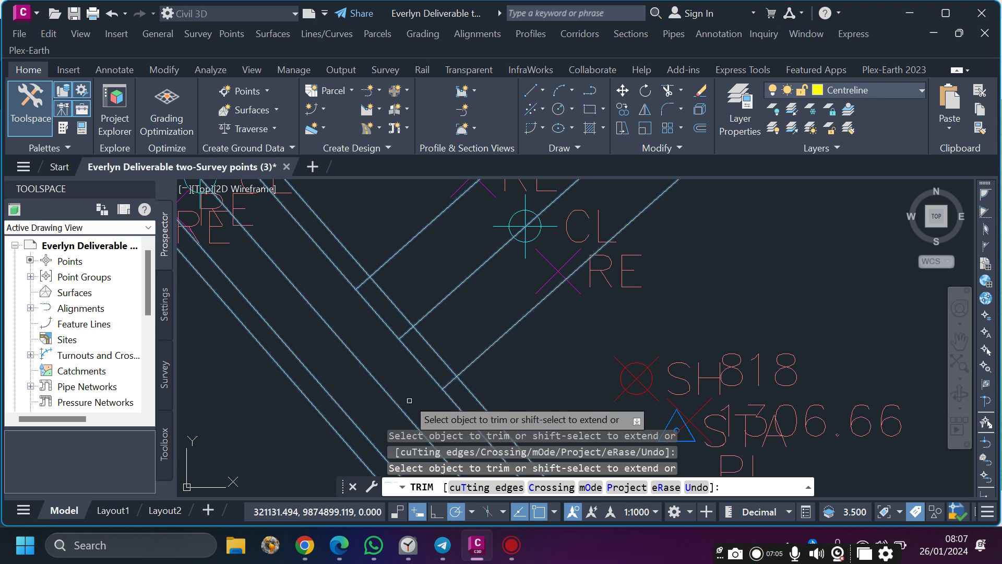
{"action": "left_click", "coordinate": [382, 291]}
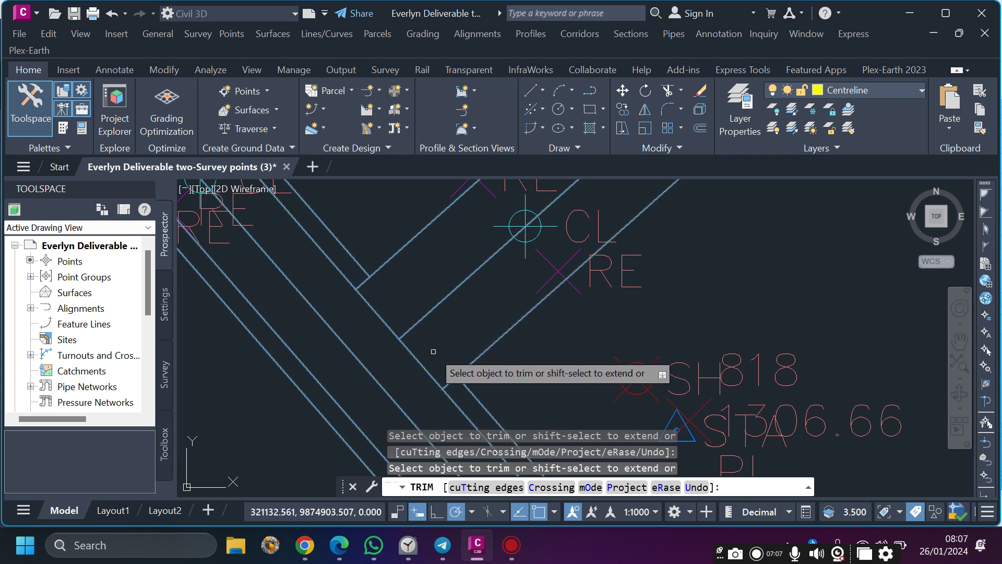
{"action": "key", "text": "Escape"}
Examine the trimmed junction, the road lines along to the eastern junction, and the single centreline running north against its CL points.
{"action": "scroll", "coordinate": [375, 374], "scroll_direction": "down", "scroll_amount": 2}
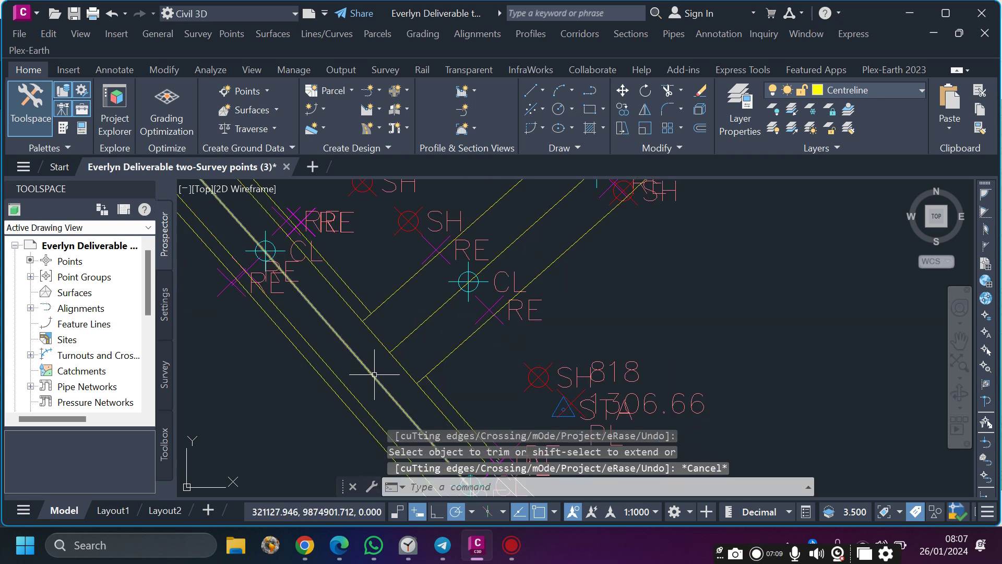
{"action": "scroll", "coordinate": [374, 374], "scroll_direction": "down", "scroll_amount": 3}
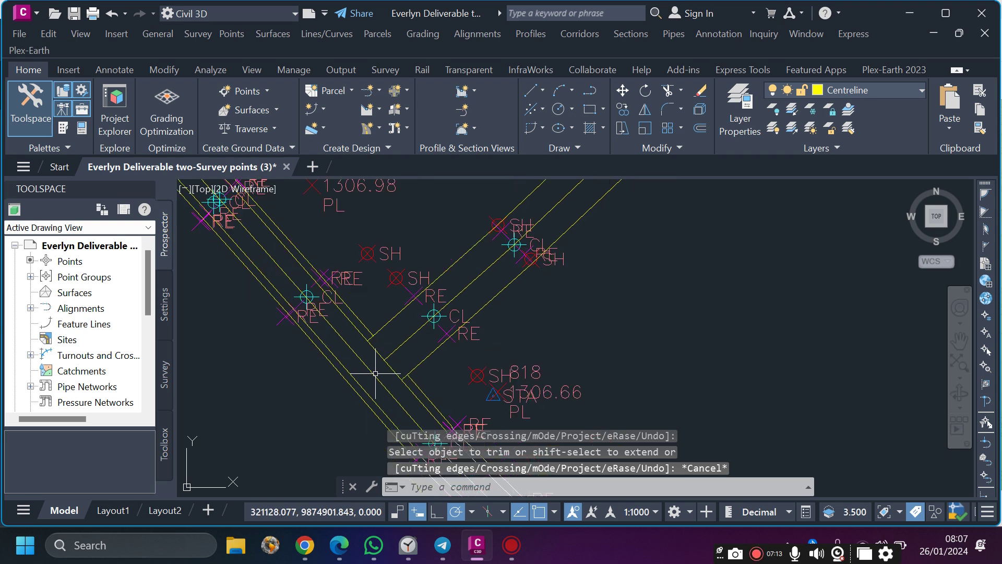
{"action": "scroll", "coordinate": [377, 288], "scroll_direction": "up", "scroll_amount": 2}
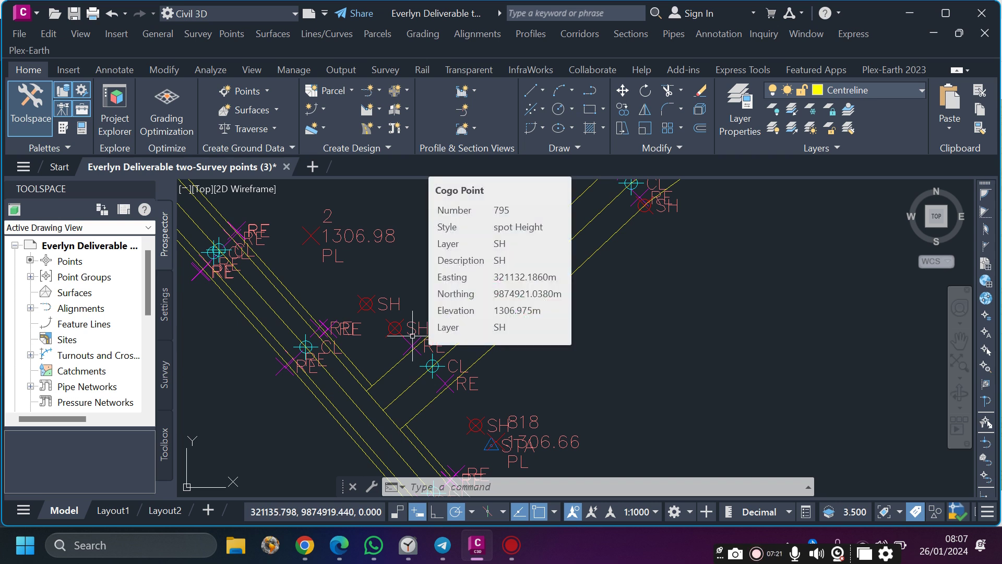
{"action": "scroll", "coordinate": [390, 373], "scroll_direction": "down", "scroll_amount": 5}
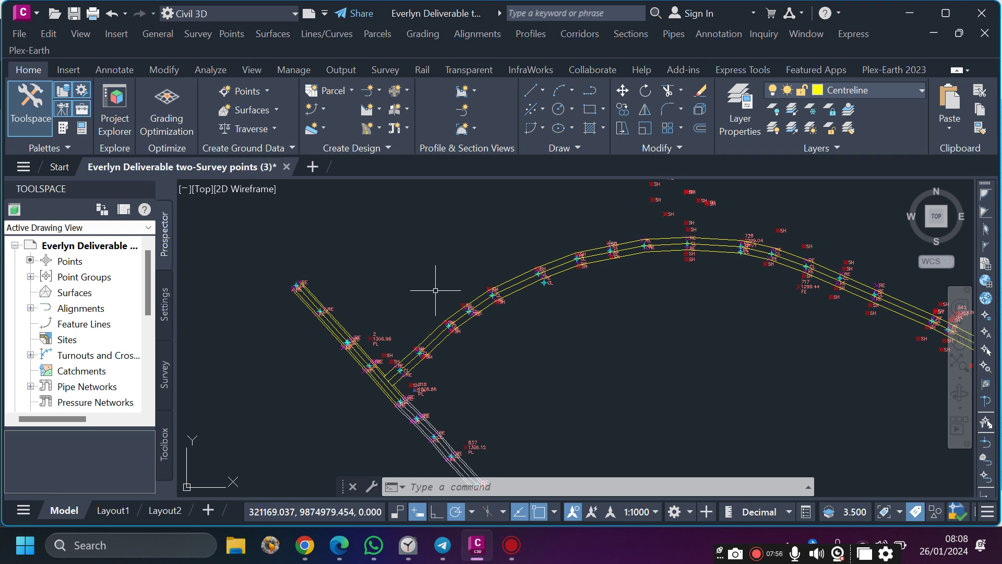
{"action": "scroll", "coordinate": [413, 310], "scroll_direction": "down", "scroll_amount": 10}
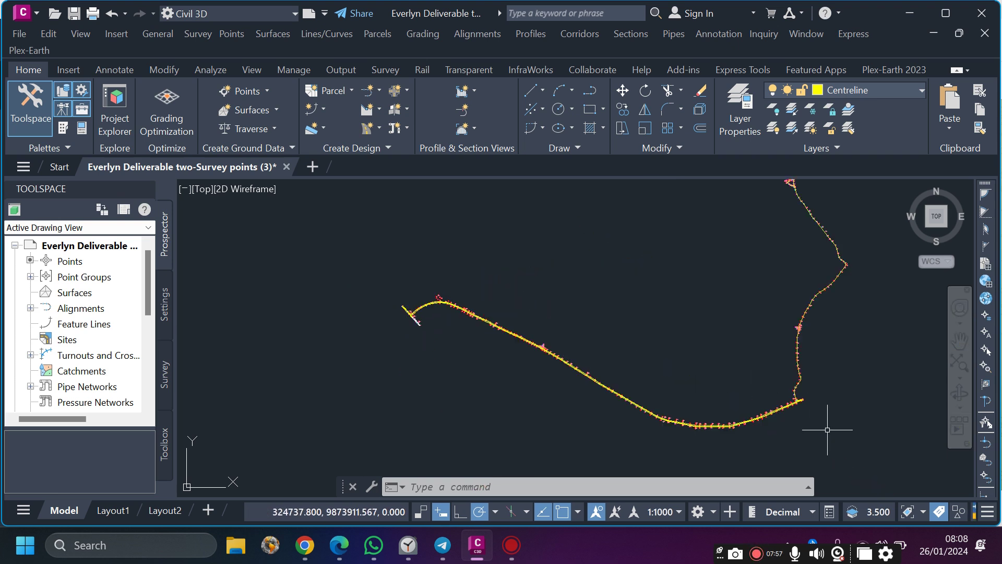
{"action": "scroll", "coordinate": [832, 420], "scroll_direction": "up", "scroll_amount": 6}
{"action": "scroll", "coordinate": [706, 295], "scroll_direction": "up", "scroll_amount": 4}
{"action": "scroll", "coordinate": [800, 364], "scroll_direction": "down", "scroll_amount": 2}
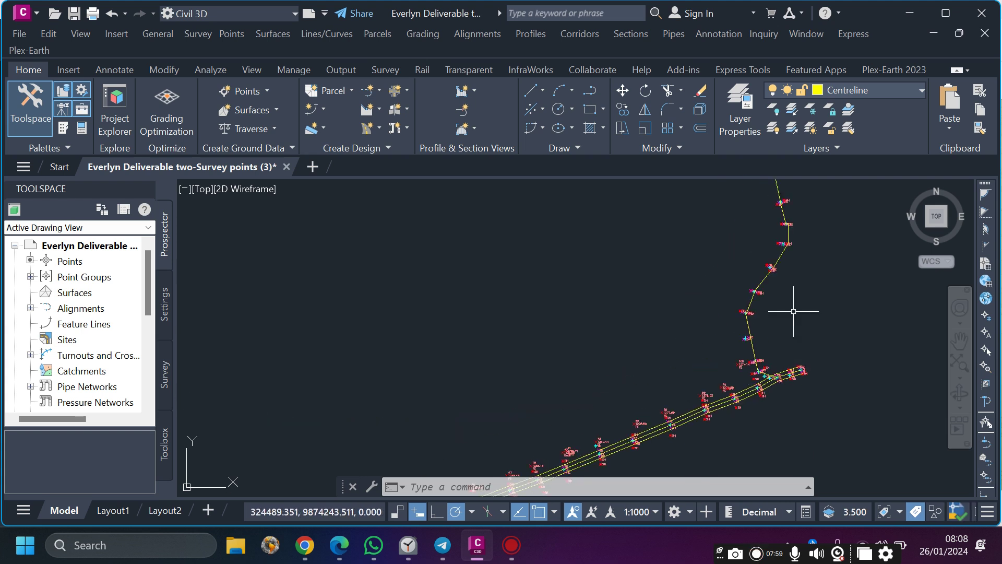
{"action": "scroll", "coordinate": [792, 311], "scroll_direction": "down", "scroll_amount": 4}
{"action": "scroll", "coordinate": [530, 421], "scroll_direction": "down", "scroll_amount": 3}
{"action": "scroll", "coordinate": [586, 409], "scroll_direction": "up", "scroll_amount": 6}
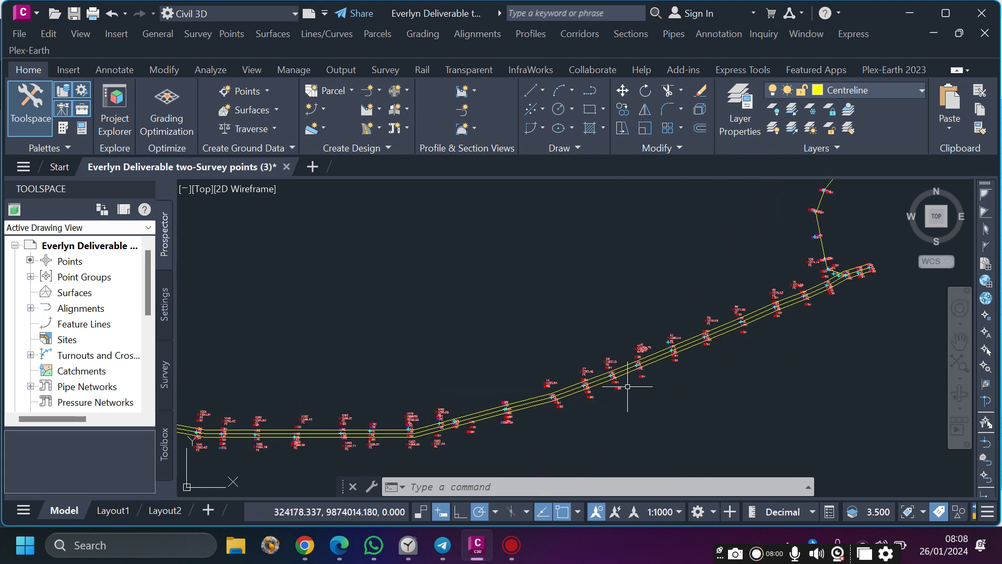
{"action": "scroll", "coordinate": [839, 230], "scroll_direction": "up", "scroll_amount": 3}
{"action": "scroll", "coordinate": [756, 298], "scroll_direction": "up", "scroll_amount": 3}
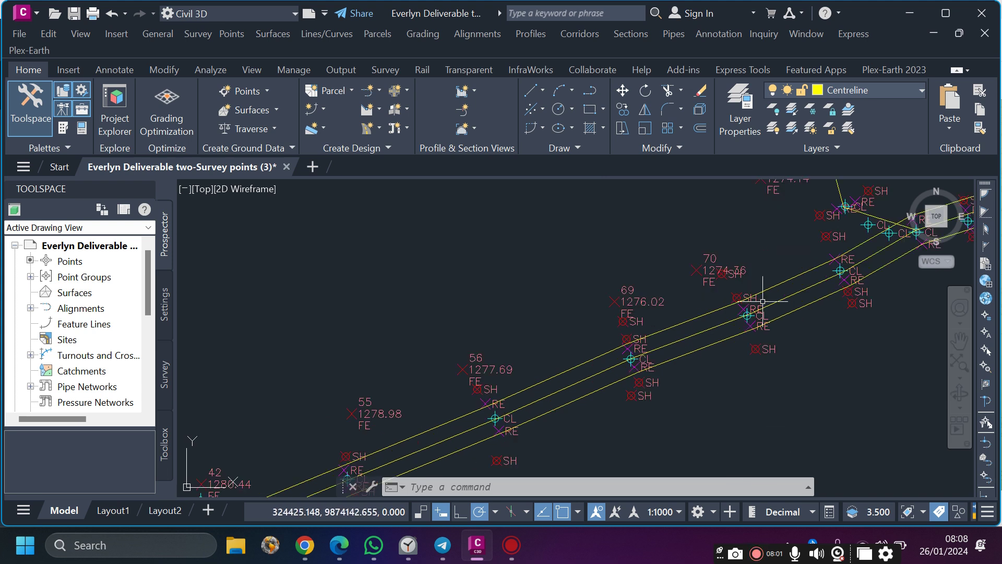
{"action": "scroll", "coordinate": [676, 328], "scroll_direction": "down", "scroll_amount": 4}
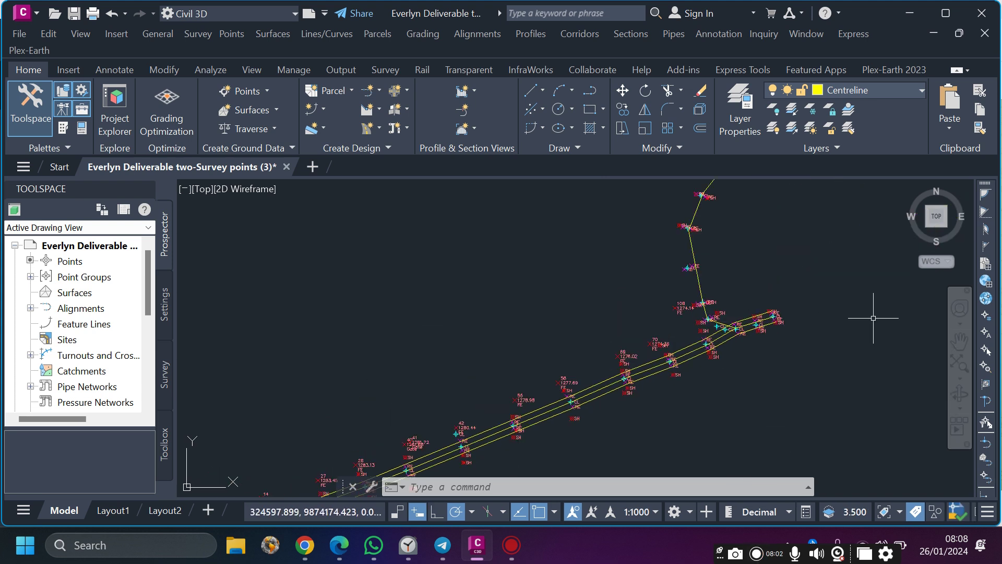
{"action": "scroll", "coordinate": [609, 340], "scroll_direction": "up", "scroll_amount": 4}
{"action": "scroll", "coordinate": [586, 376], "scroll_direction": "down", "scroll_amount": 4}
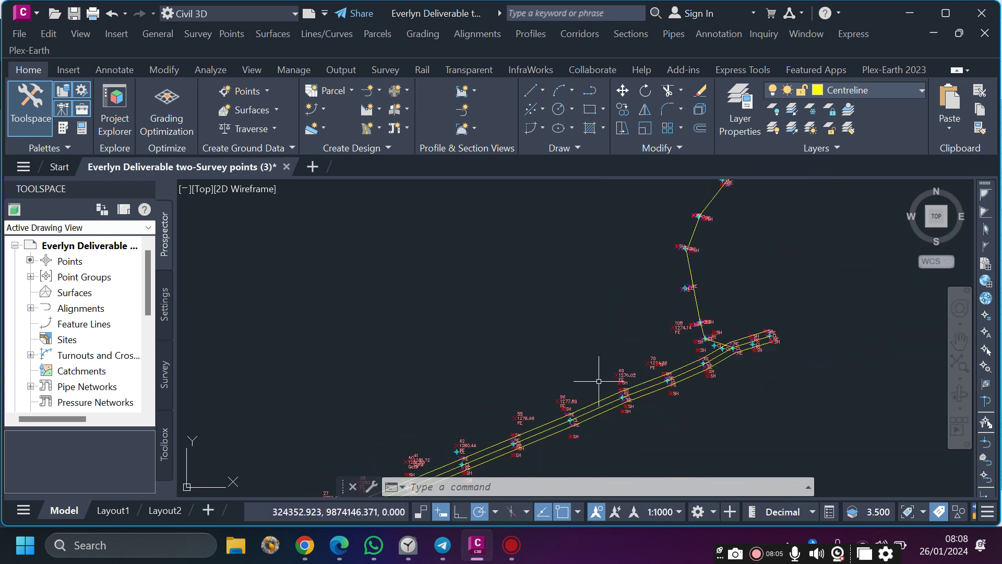
{"action": "scroll", "coordinate": [674, 368], "scroll_direction": "down", "scroll_amount": 2}
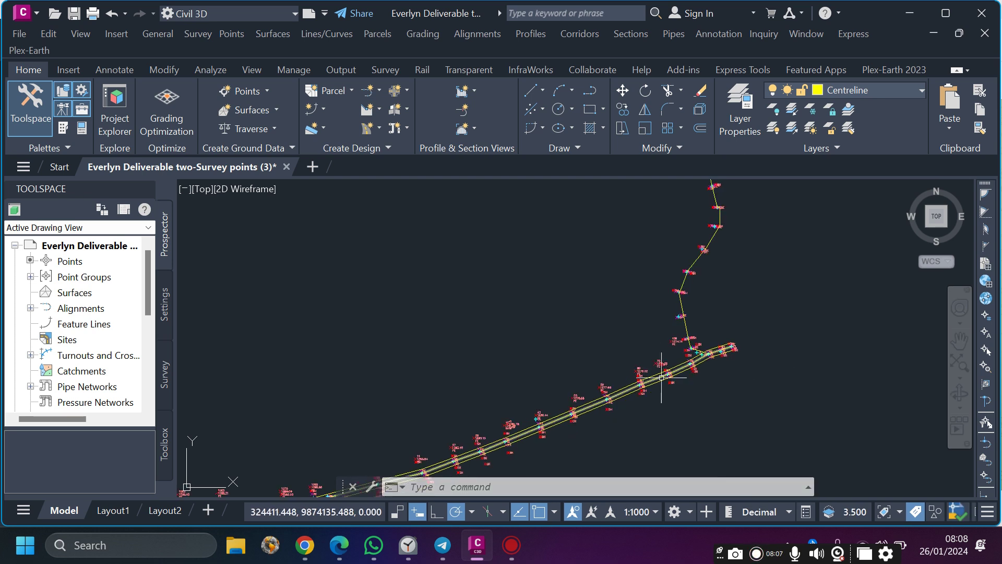
{"action": "scroll", "coordinate": [670, 367], "scroll_direction": "down", "scroll_amount": 2}
{"action": "scroll", "coordinate": [671, 367], "scroll_direction": "up", "scroll_amount": 5}
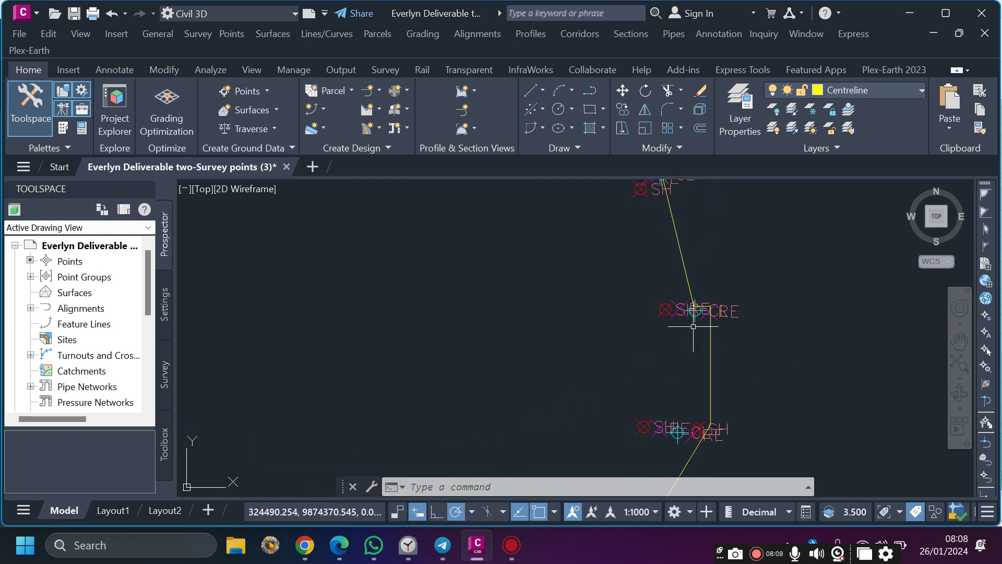
Examine the northern road's centreline against its survey points, from the stepped bend past the gate and manhole cluster to the northern bends.
{"action": "scroll", "coordinate": [713, 297], "scroll_direction": "up", "scroll_amount": 3}
{"action": "scroll", "coordinate": [713, 297], "scroll_direction": "down", "scroll_amount": 3}
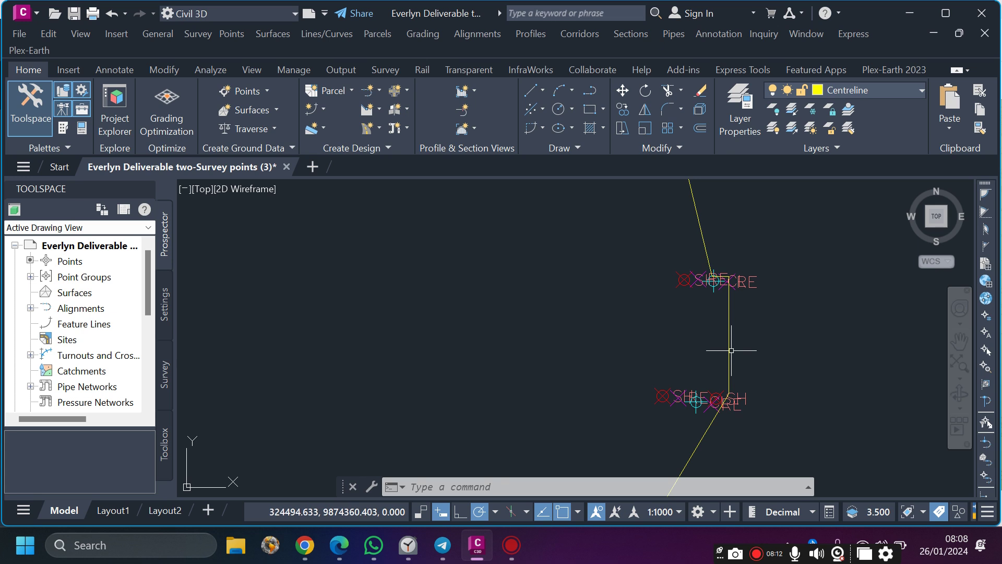
{"action": "scroll", "coordinate": [734, 400], "scroll_direction": "down", "scroll_amount": 4}
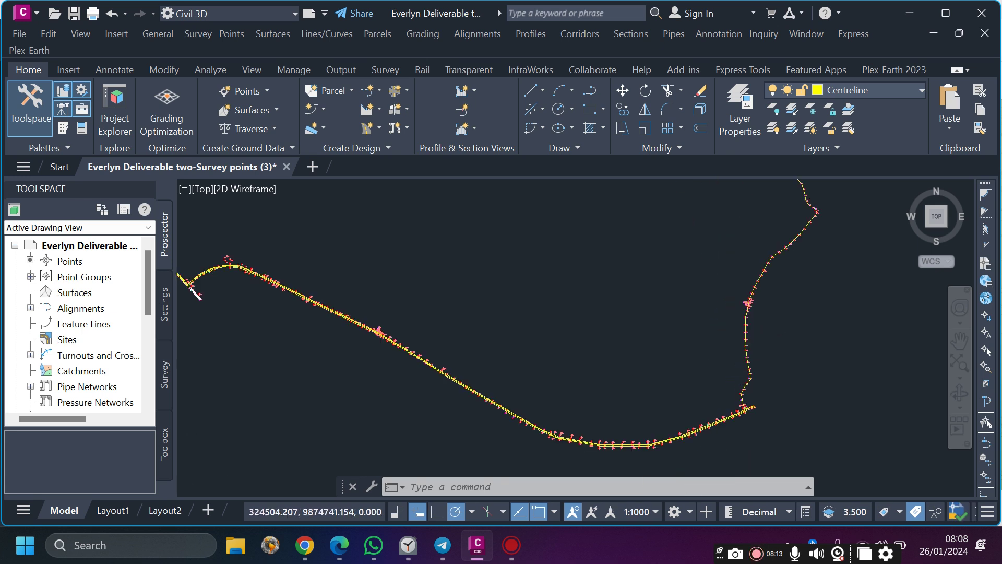
{"action": "scroll", "coordinate": [713, 265], "scroll_direction": "up", "scroll_amount": 4}
{"action": "scroll", "coordinate": [713, 265], "scroll_direction": "up", "scroll_amount": 3}
{"action": "scroll", "coordinate": [638, 369], "scroll_direction": "down", "scroll_amount": 3}
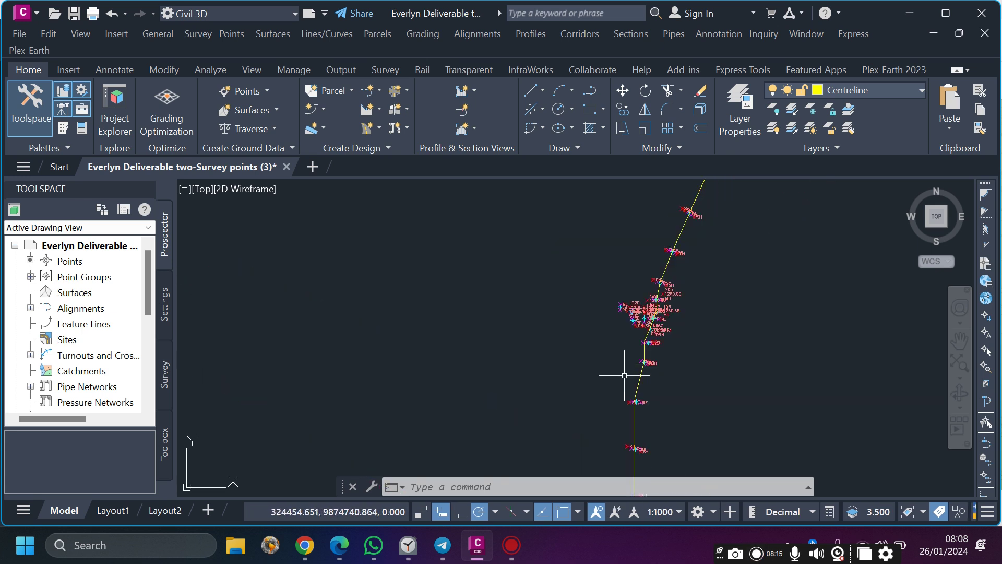
{"action": "scroll", "coordinate": [628, 324], "scroll_direction": "up", "scroll_amount": 3}
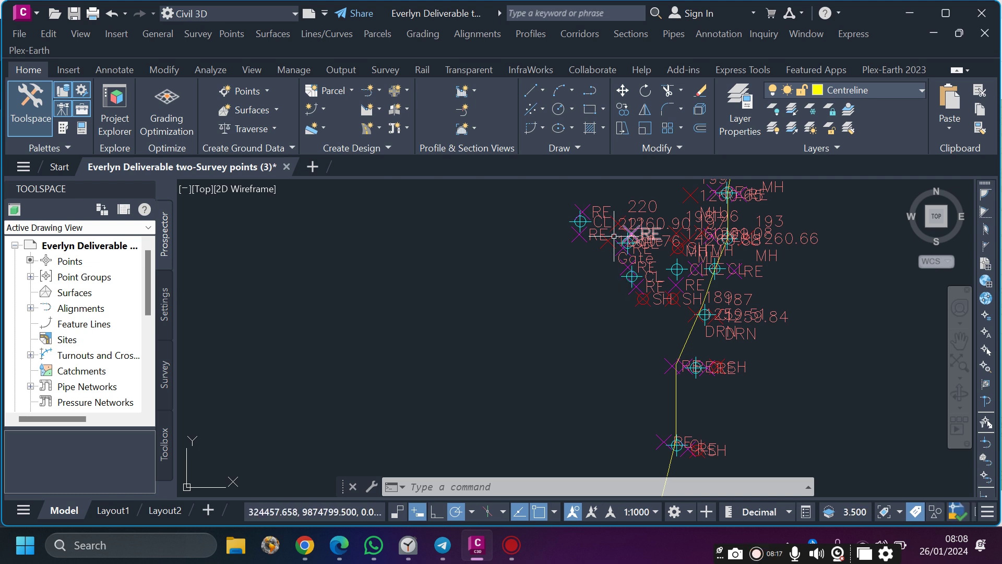
{"action": "scroll", "coordinate": [712, 256], "scroll_direction": "down", "scroll_amount": 3}
{"action": "scroll", "coordinate": [747, 250], "scroll_direction": "up", "scroll_amount": 3}
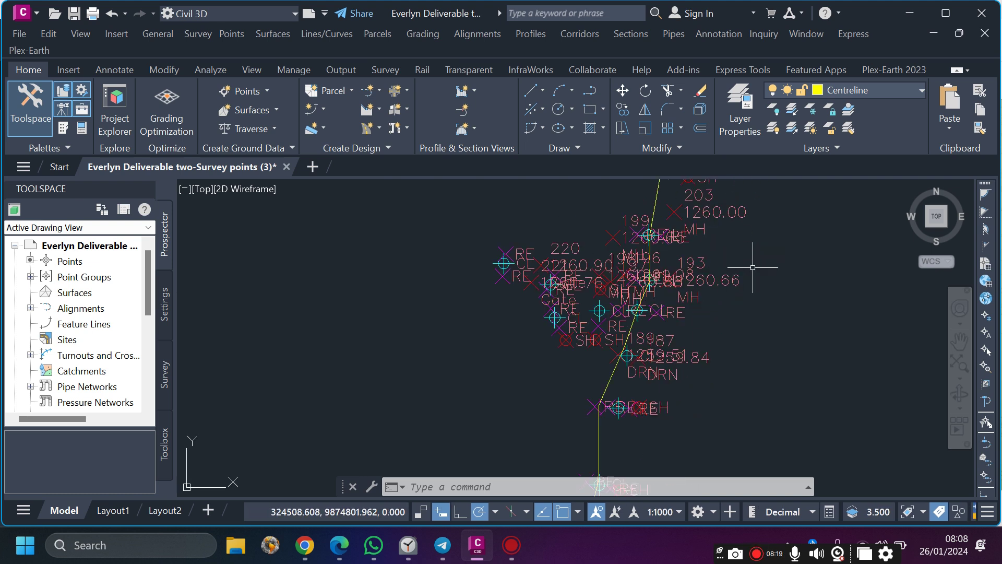
{"action": "scroll", "coordinate": [476, 352], "scroll_direction": "down", "scroll_amount": 5}
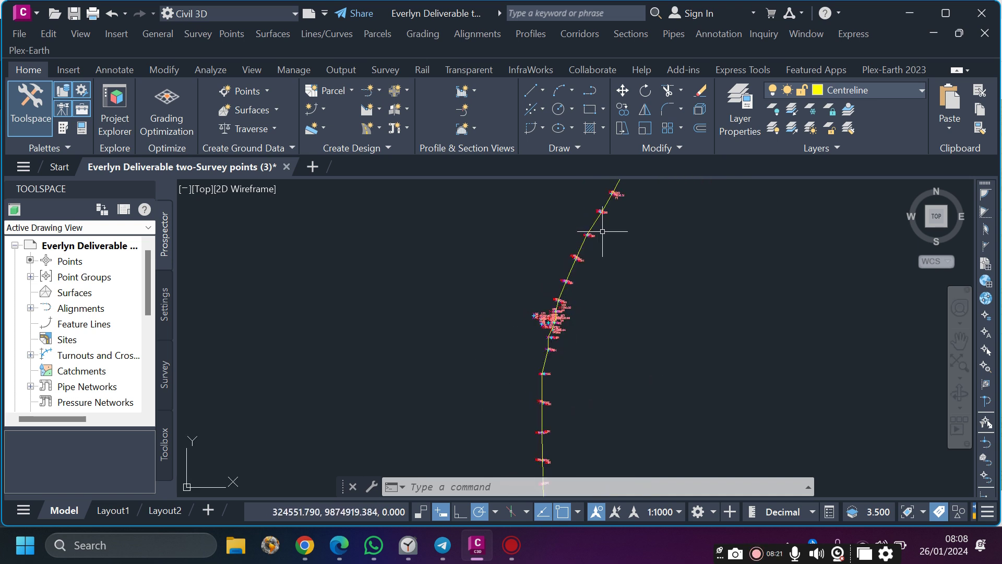
{"action": "scroll", "coordinate": [615, 291], "scroll_direction": "down", "scroll_amount": 4}
{"action": "scroll", "coordinate": [648, 235], "scroll_direction": "up", "scroll_amount": 2}
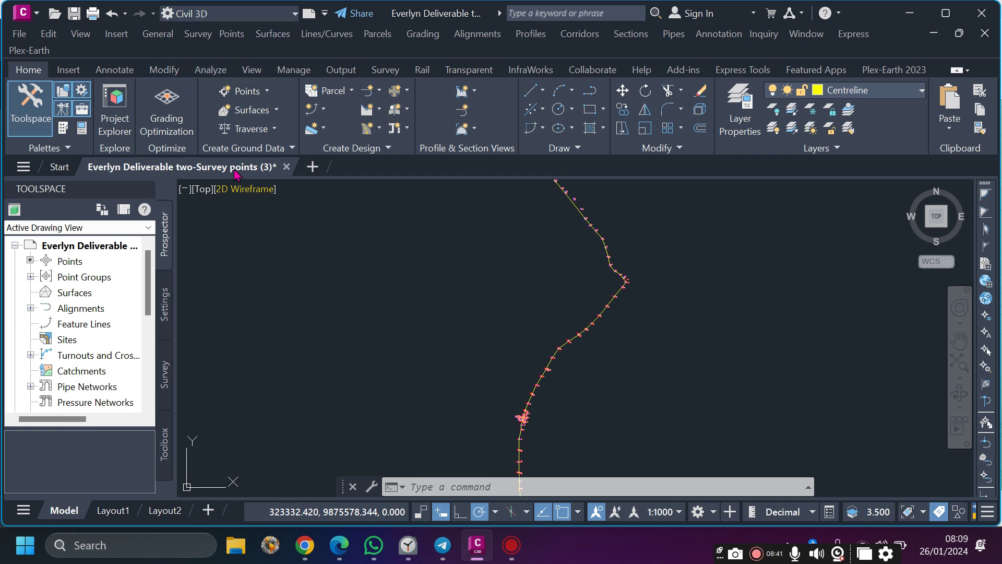
Start creating a new surface with the type TIN surface.
{"action": "mouse_move", "coordinate": [235, 173]}
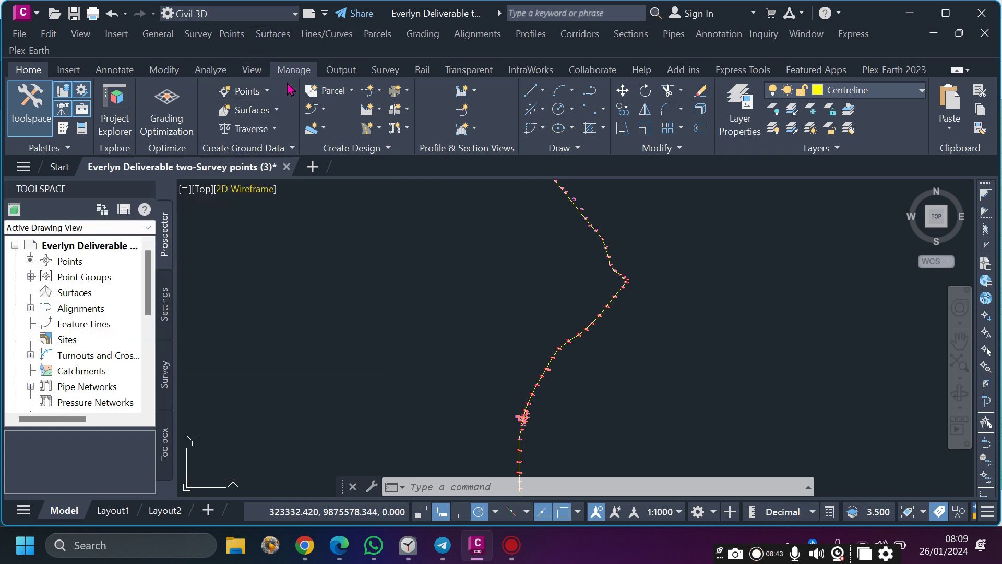
{"action": "left_click", "coordinate": [271, 119]}
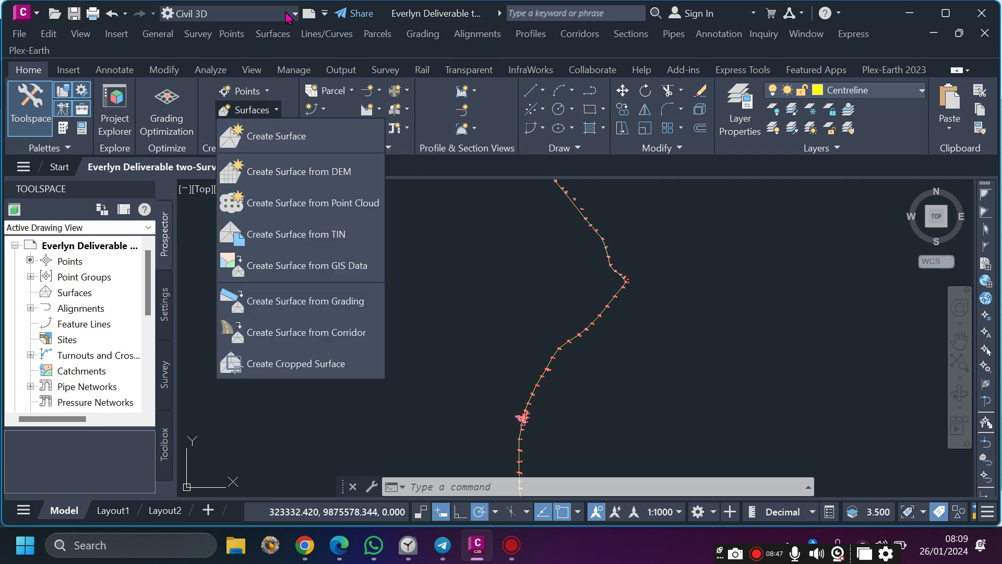
{"action": "left_click", "coordinate": [273, 34]}
{"action": "left_click", "coordinate": [273, 35]}
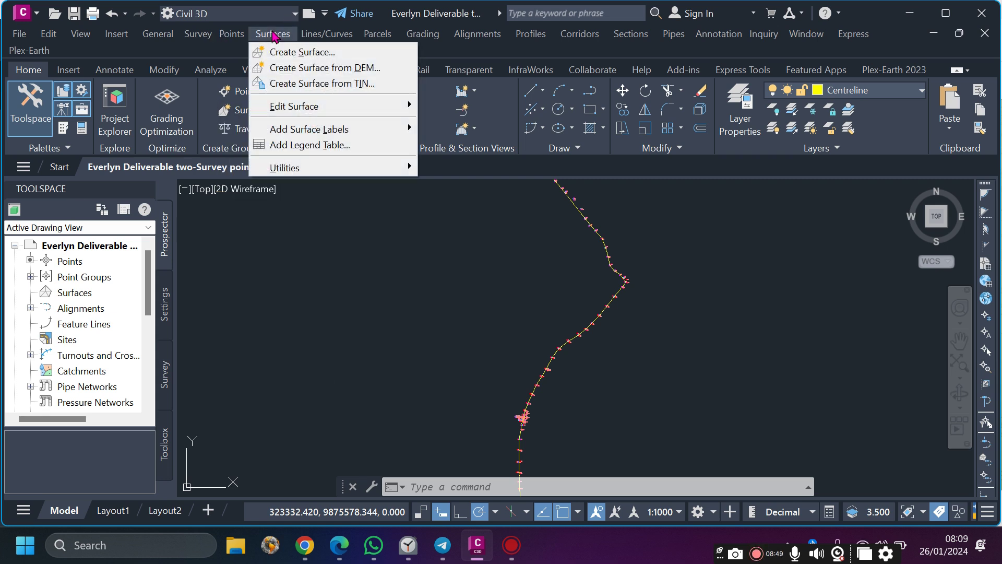
{"action": "left_click", "coordinate": [204, 101]}
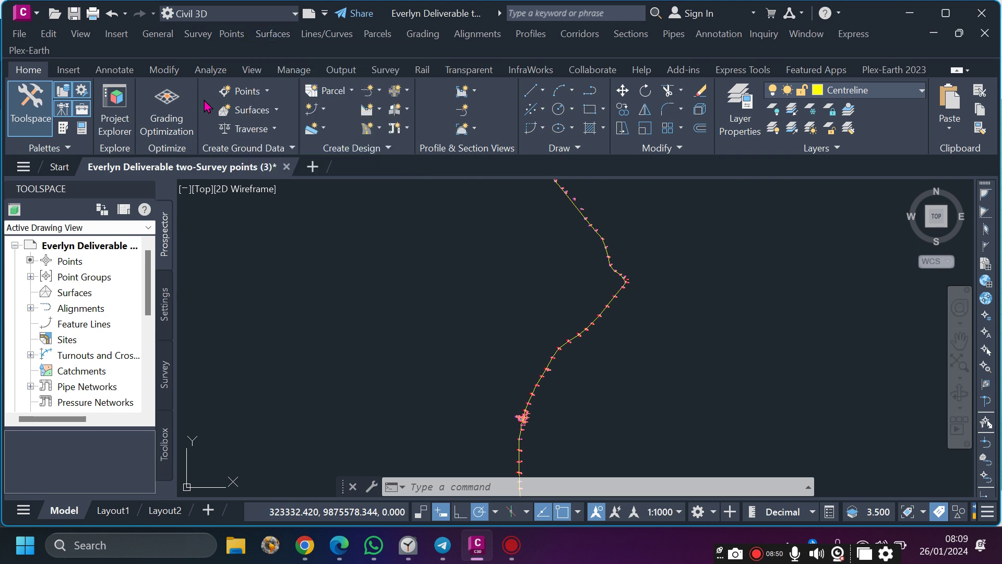
{"action": "left_click", "coordinate": [276, 111]}
{"action": "left_click", "coordinate": [283, 144]}
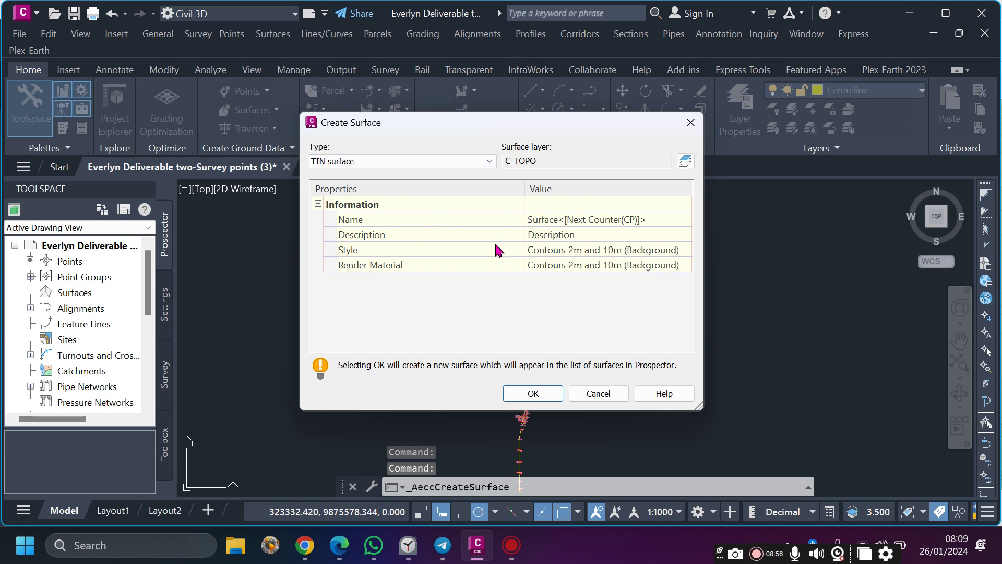
{"action": "left_click", "coordinate": [490, 162]}
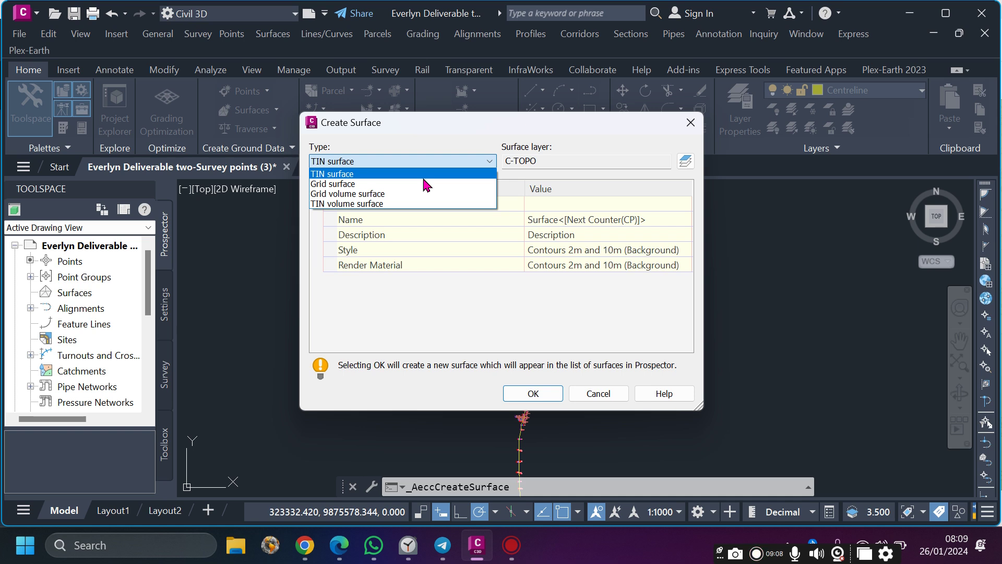
{"action": "left_click", "coordinate": [423, 178]}
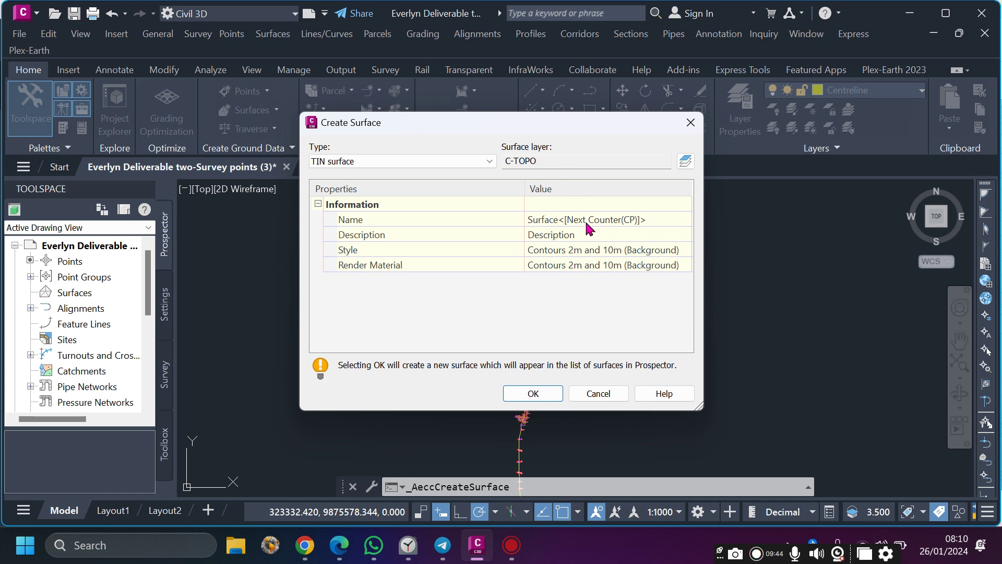
Name the new TIN surface Existing Ground.
{"action": "left_click", "coordinate": [616, 220]}
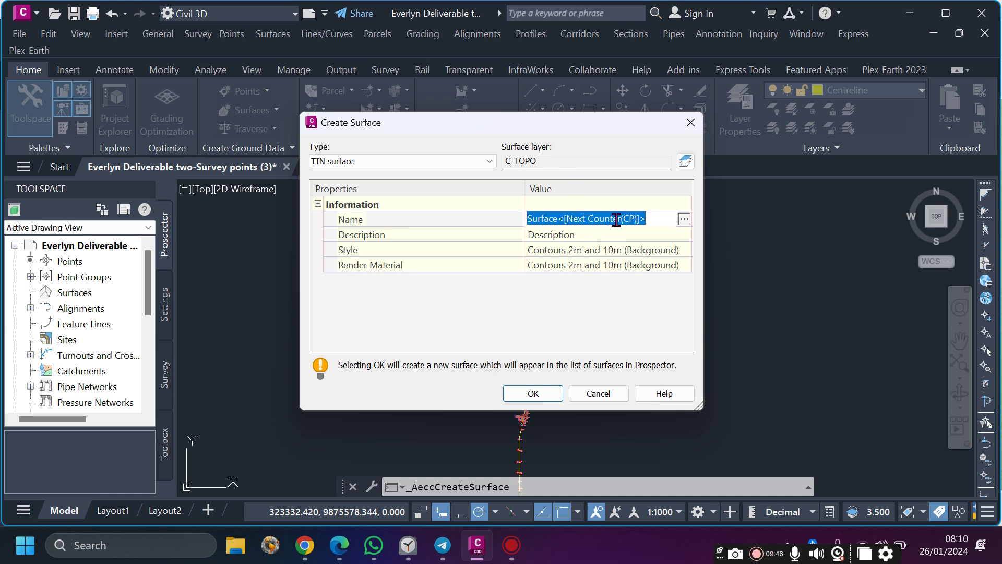
{"action": "type", "text": "Existing Ground"}
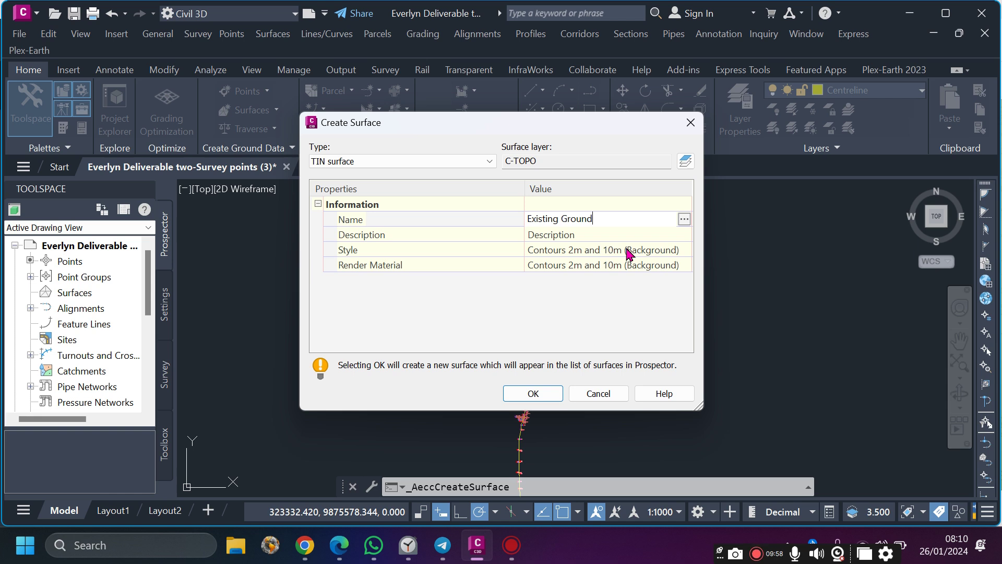
{"action": "key", "text": "Return"}
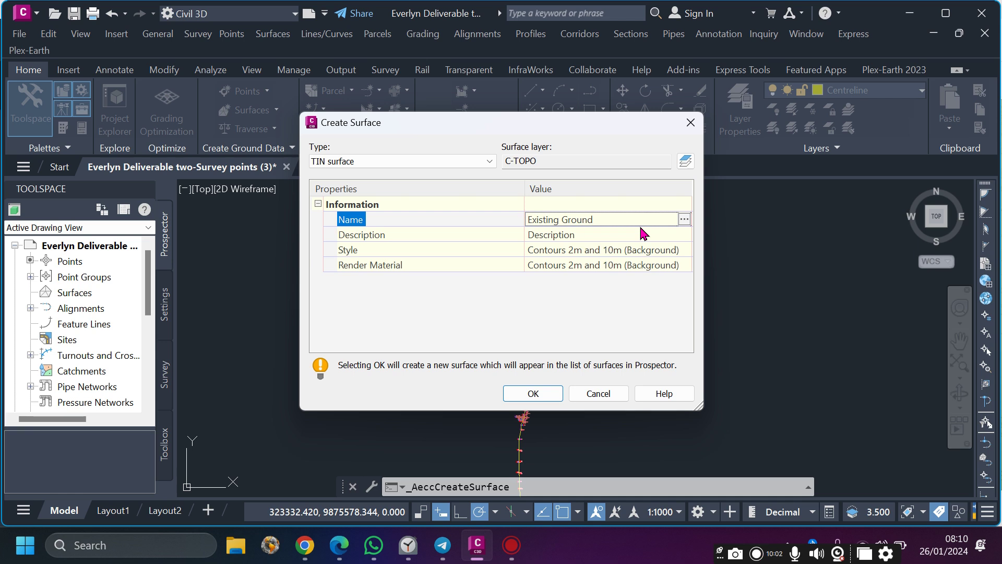
{"action": "left_click", "coordinate": [668, 252]}
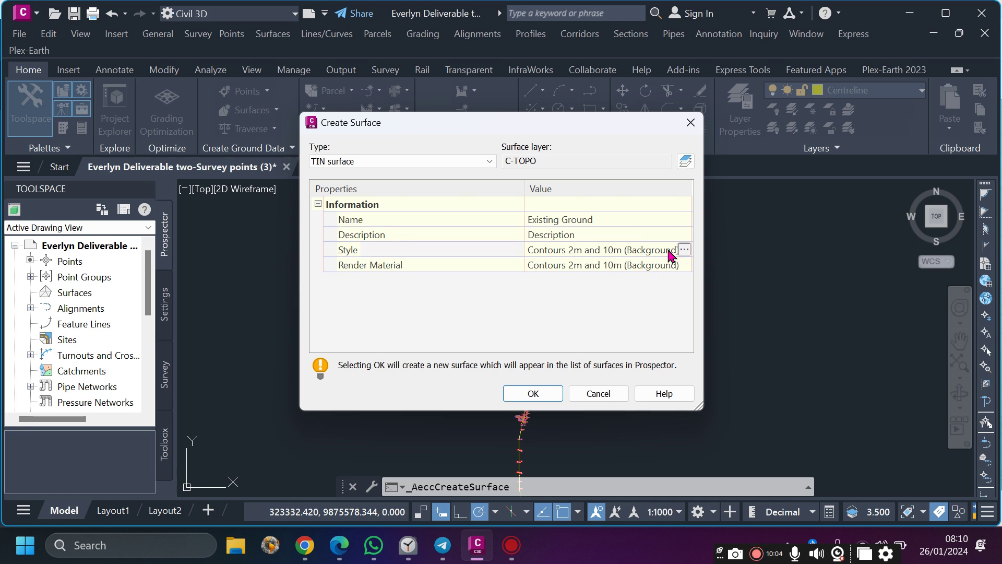
{"action": "left_click", "coordinate": [684, 250]}
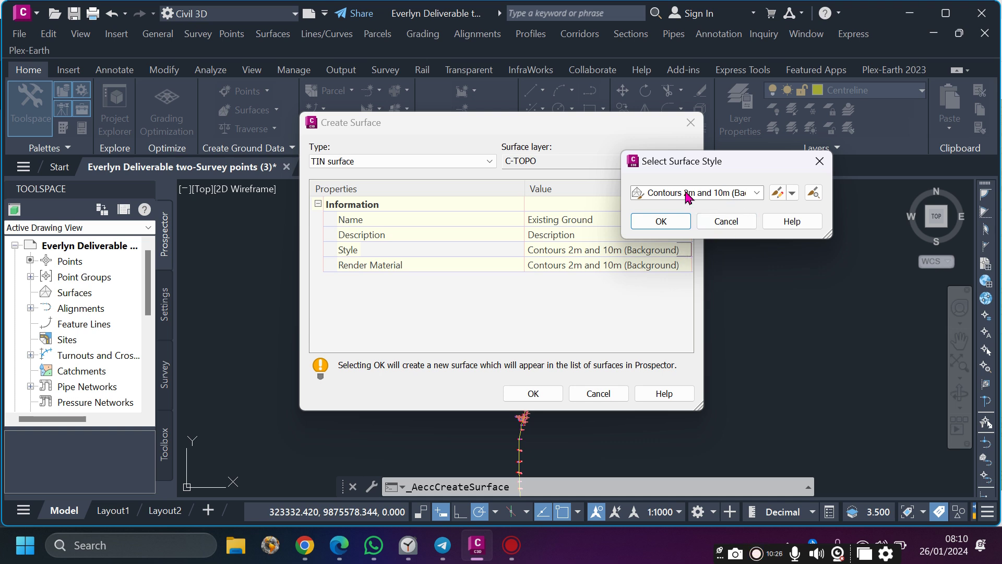
{"action": "left_click", "coordinate": [659, 228]}
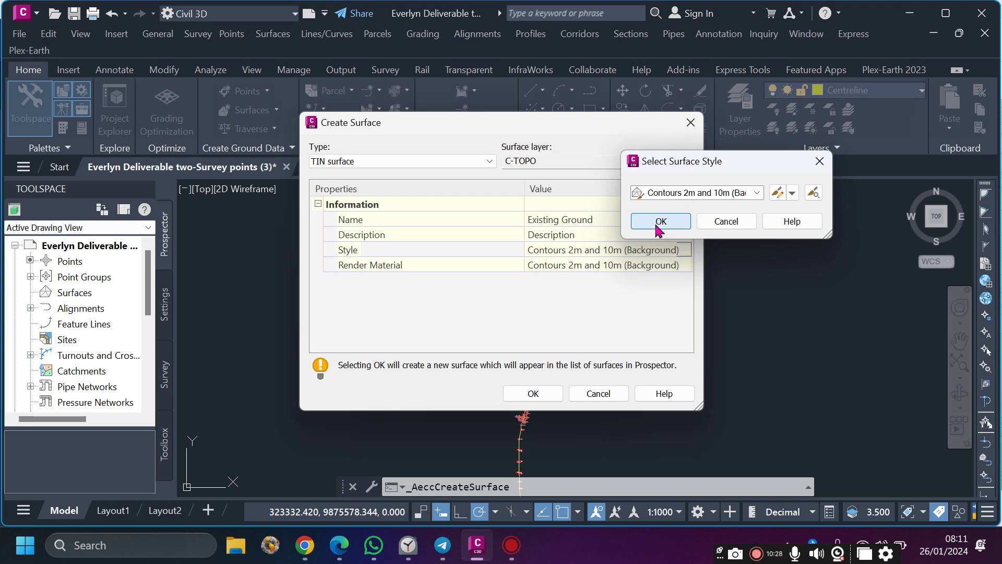
{"action": "left_click", "coordinate": [668, 252]}
{"action": "left_click", "coordinate": [684, 249]}
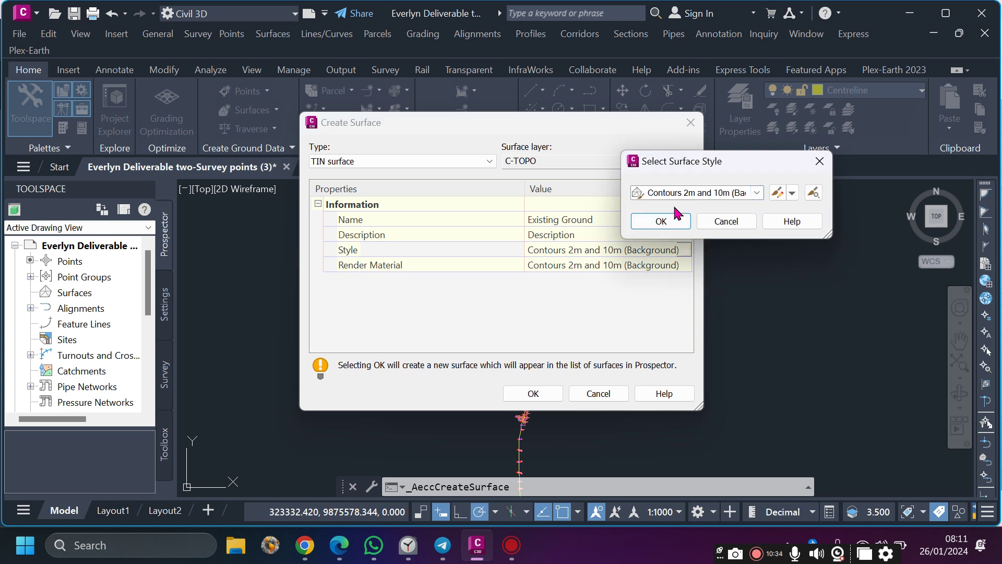
{"action": "left_click", "coordinate": [662, 221]}
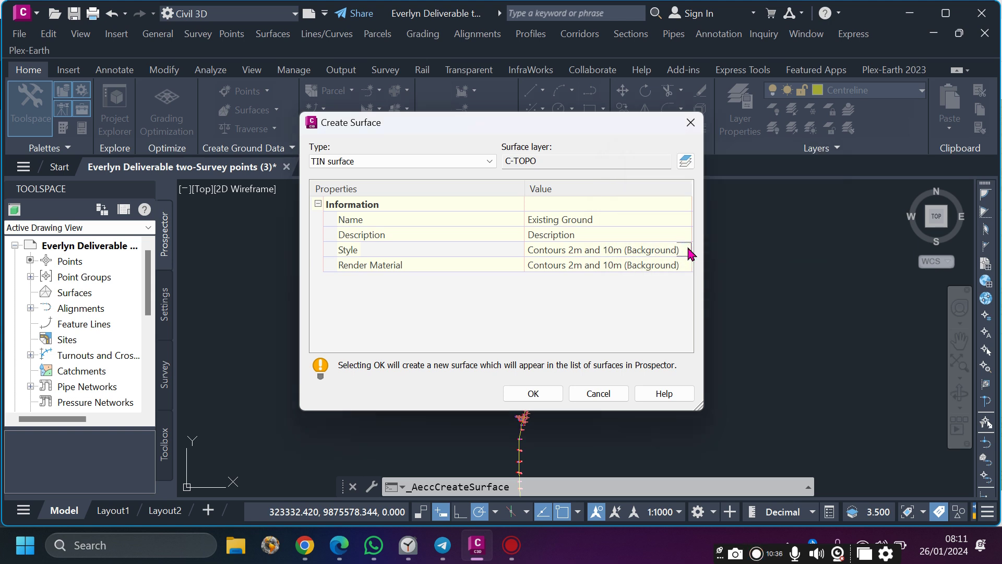
Set the new surface's style to Contours 1m and 5m (Background).
{"action": "left_click", "coordinate": [684, 252]}
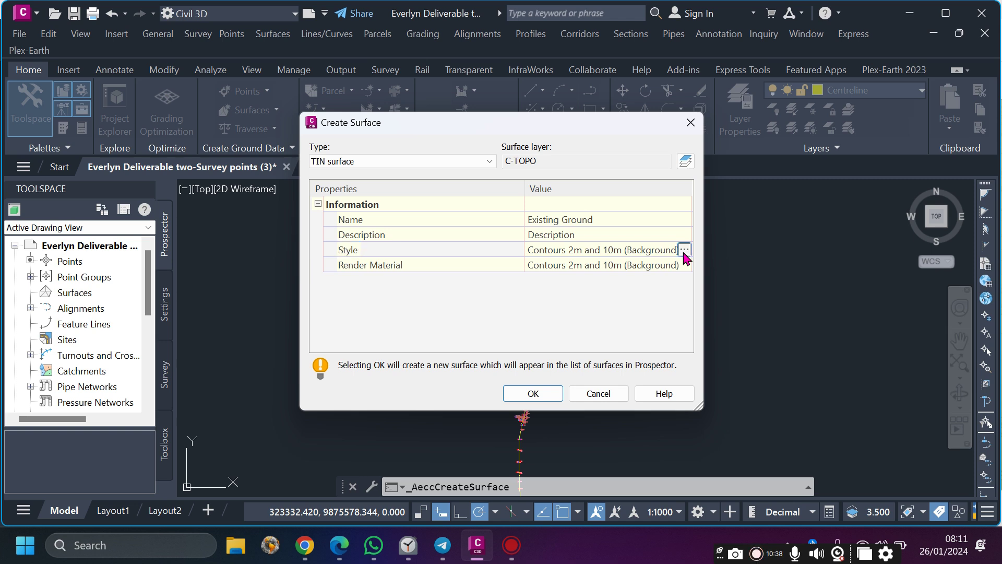
{"action": "left_click", "coordinate": [684, 250]}
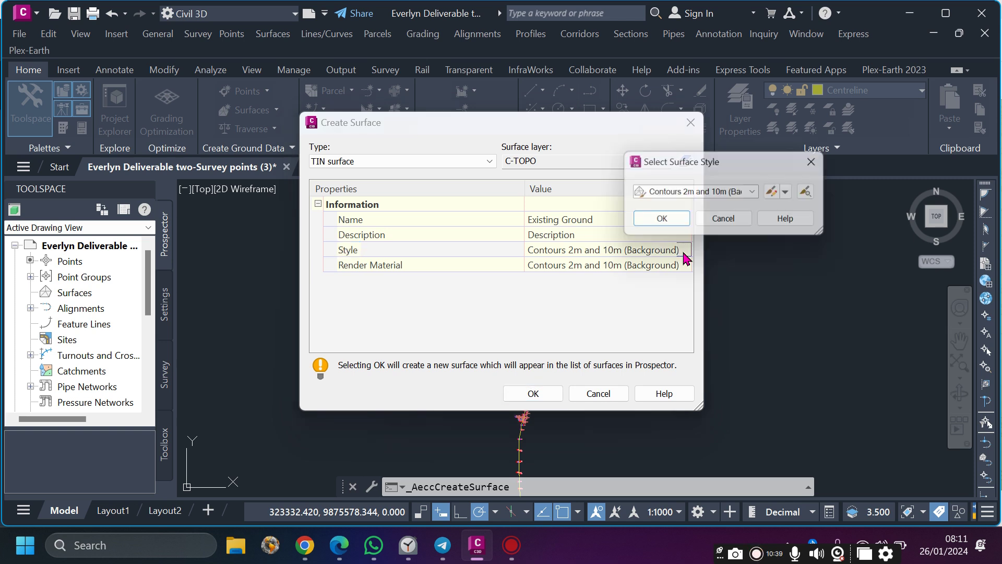
{"action": "left_click", "coordinate": [757, 194]}
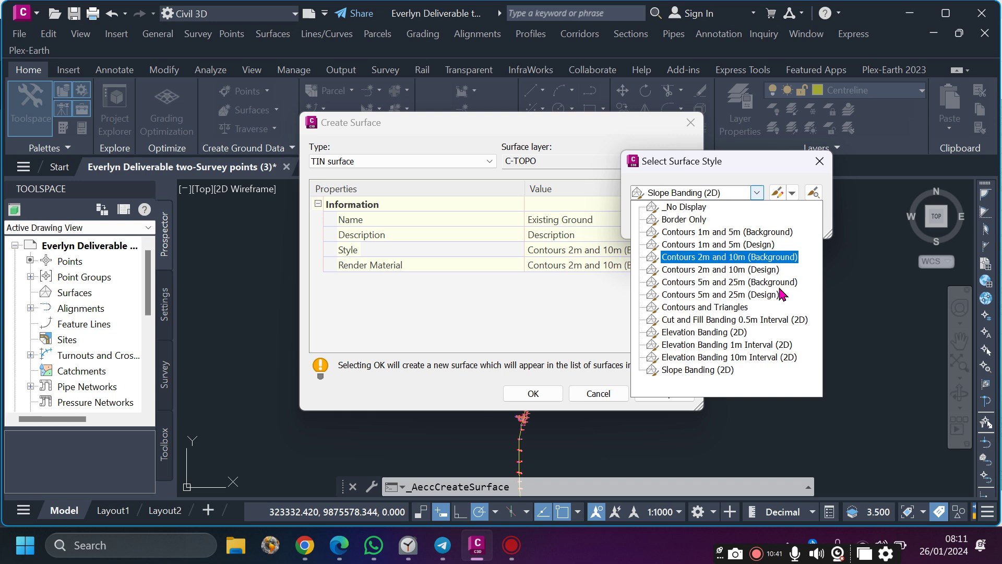
{"action": "left_click", "coordinate": [676, 207]}
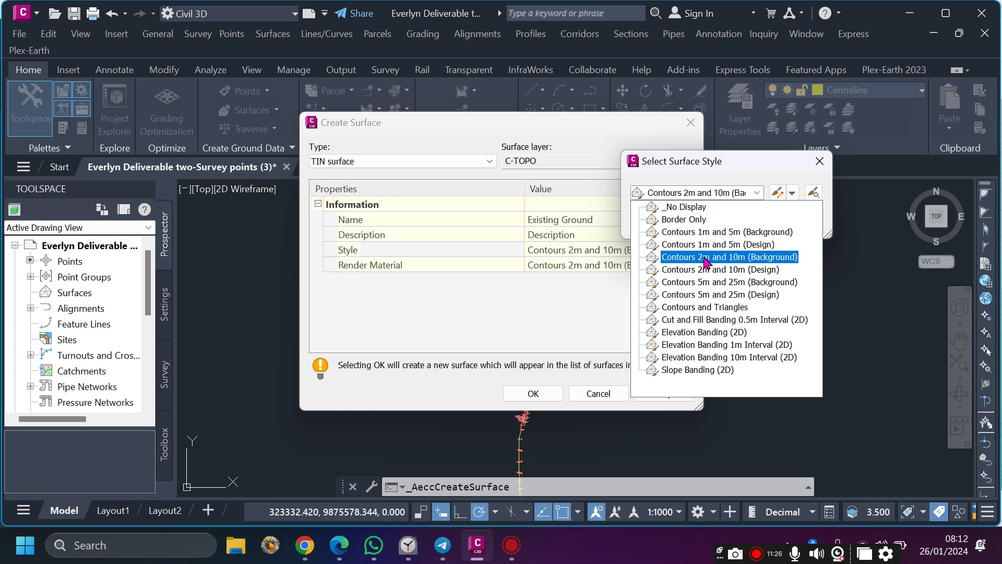
{"action": "left_click", "coordinate": [700, 240]}
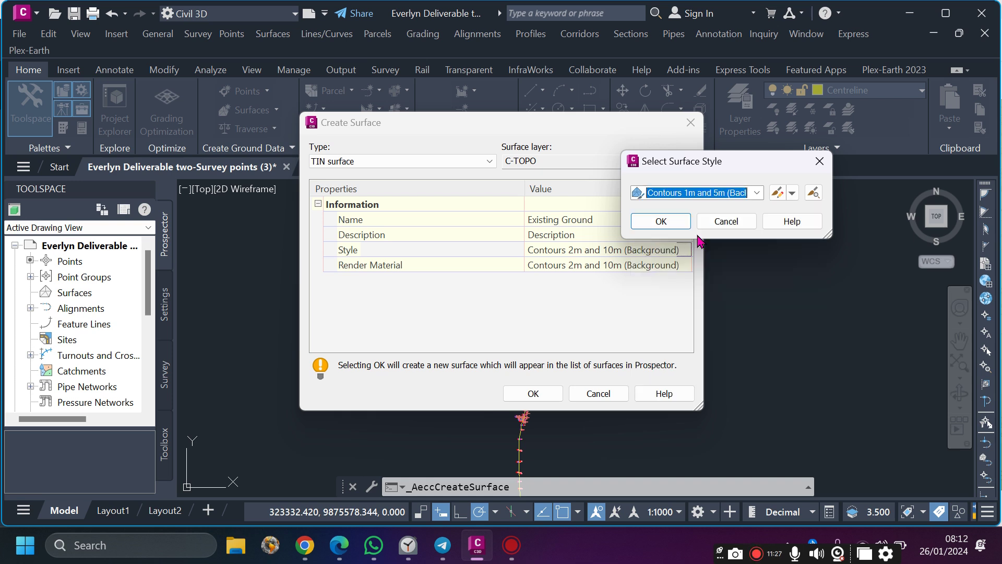
{"action": "left_click", "coordinate": [664, 222]}
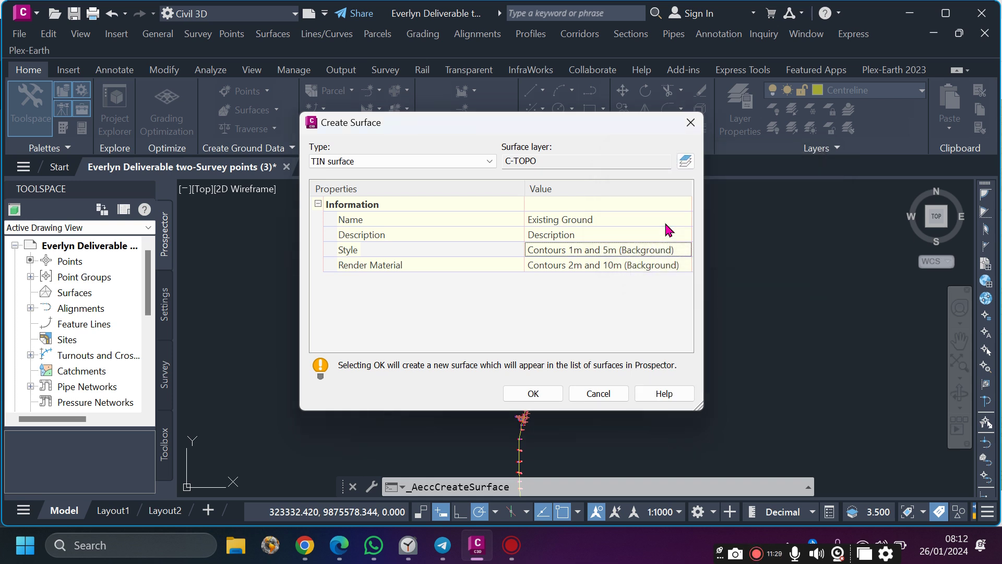
Set the surface's render material to Sitework.Planting.Grass.Thick and create the surface.
{"action": "left_click", "coordinate": [633, 265]}
{"action": "left_click", "coordinate": [684, 265]}
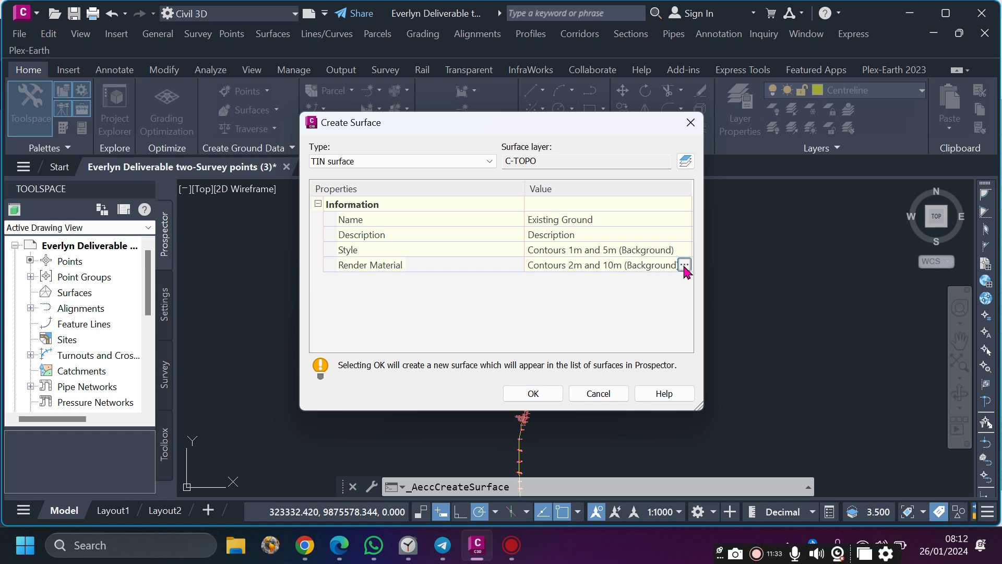
{"action": "left_click", "coordinate": [744, 193]}
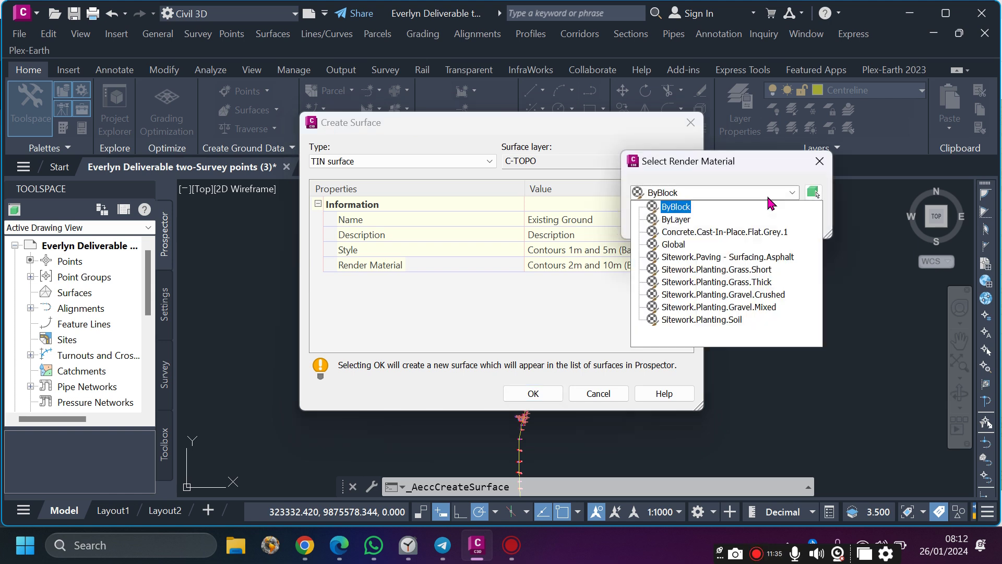
{"action": "left_click", "coordinate": [679, 219]}
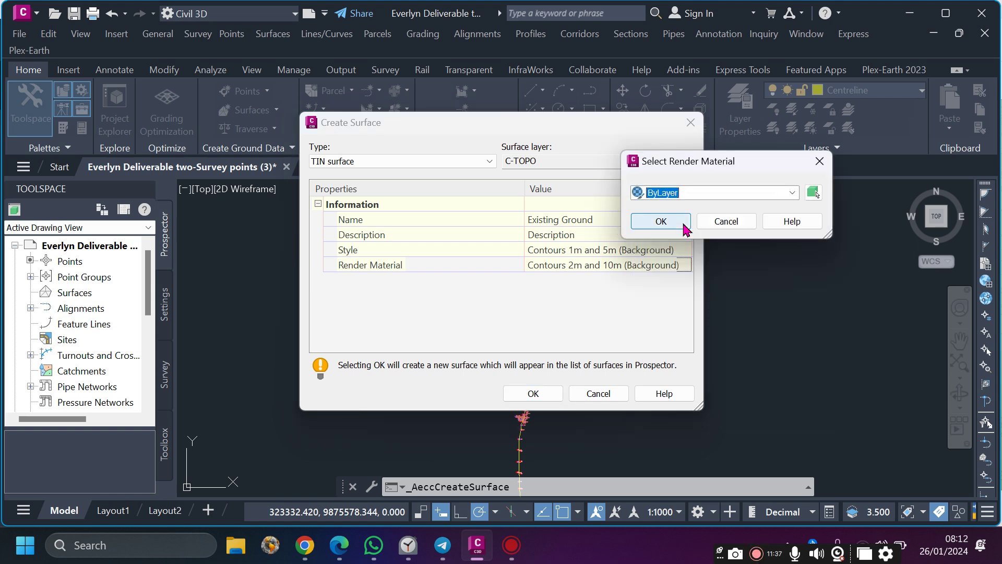
{"action": "left_click", "coordinate": [750, 197]}
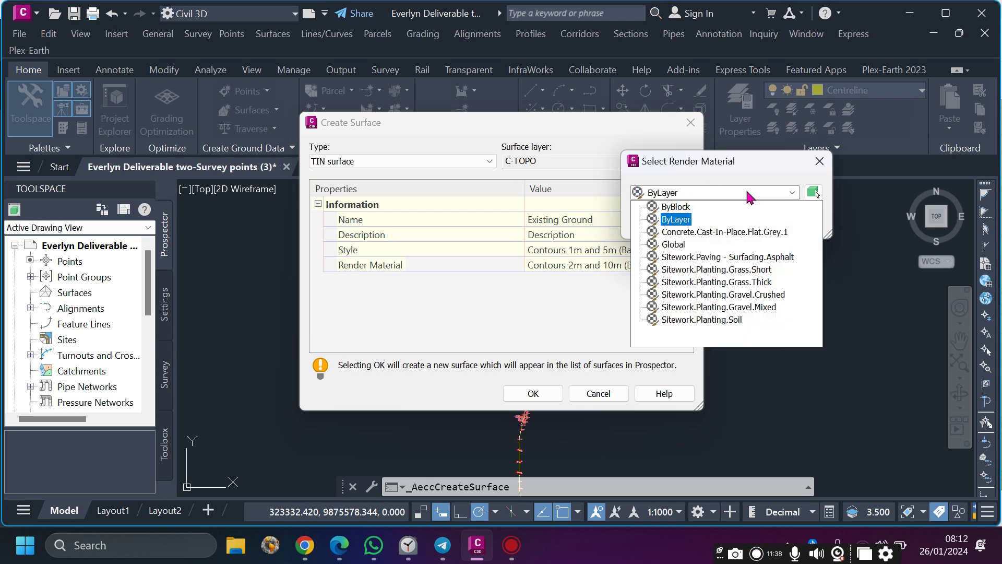
{"action": "left_click", "coordinate": [706, 287]}
{"action": "left_click", "coordinate": [678, 225]}
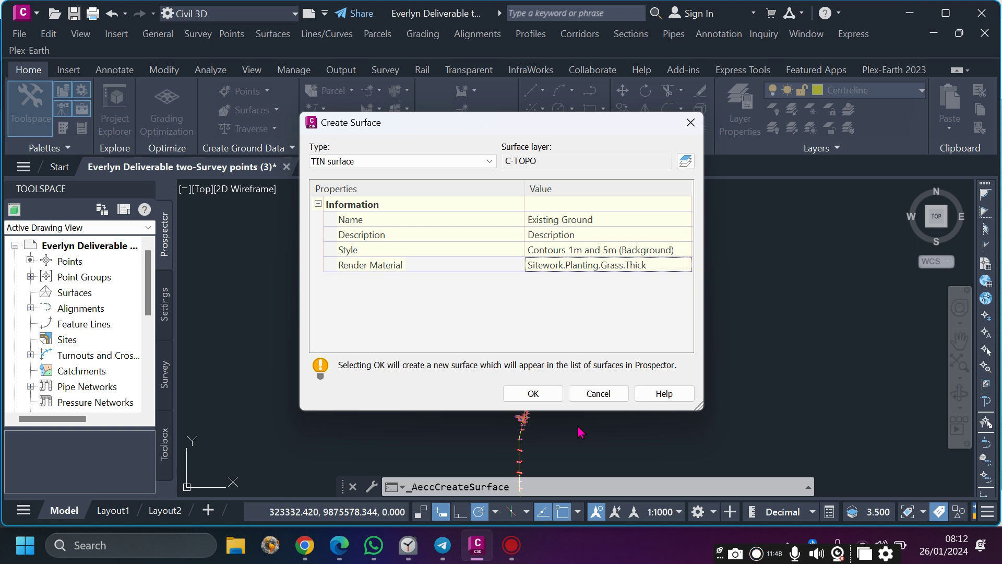
{"action": "left_click", "coordinate": [686, 267]}
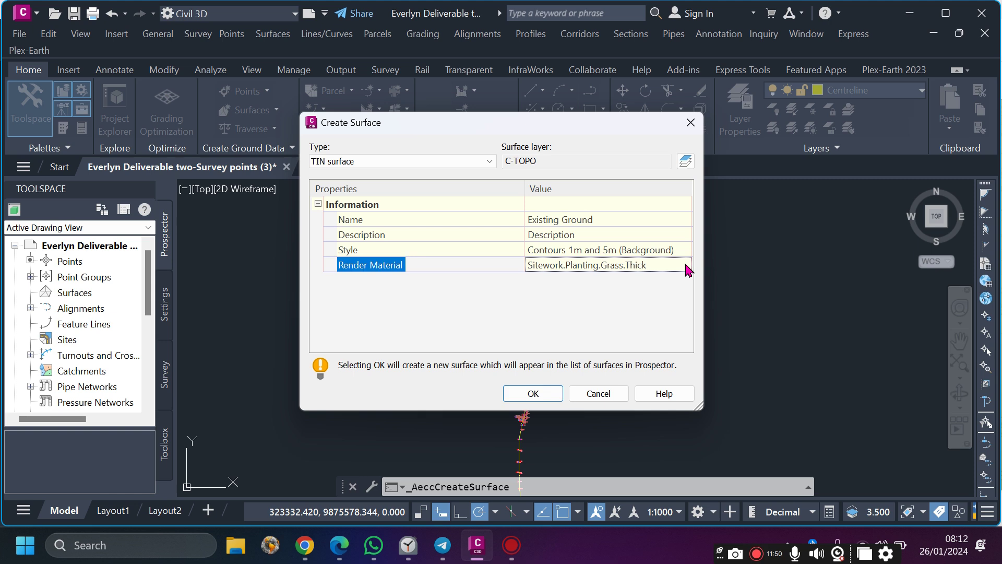
{"action": "left_click", "coordinate": [533, 394]}
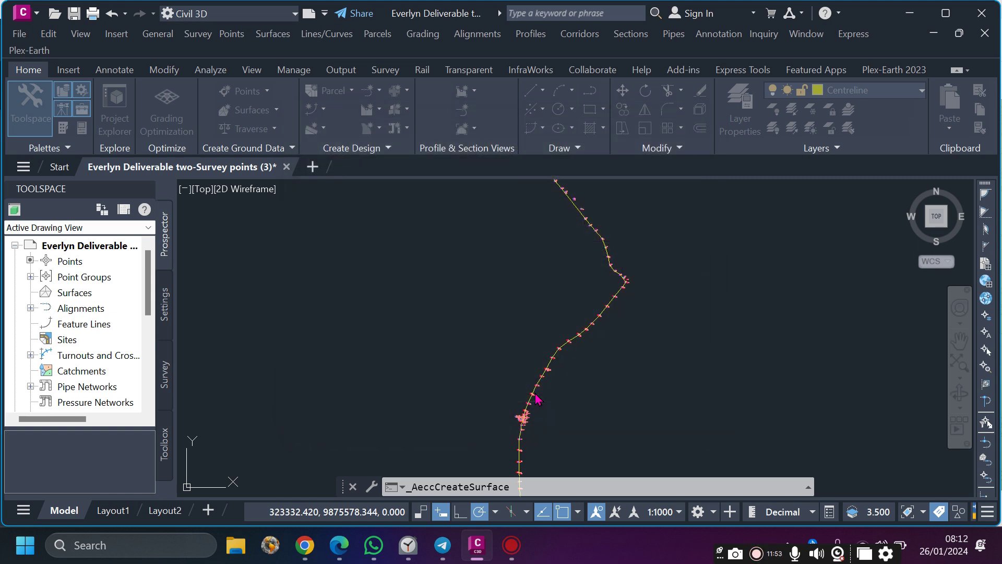
Examine the drawn road lines and survey points along the whole route.
{"action": "scroll", "coordinate": [588, 308], "scroll_direction": "down", "scroll_amount": 5}
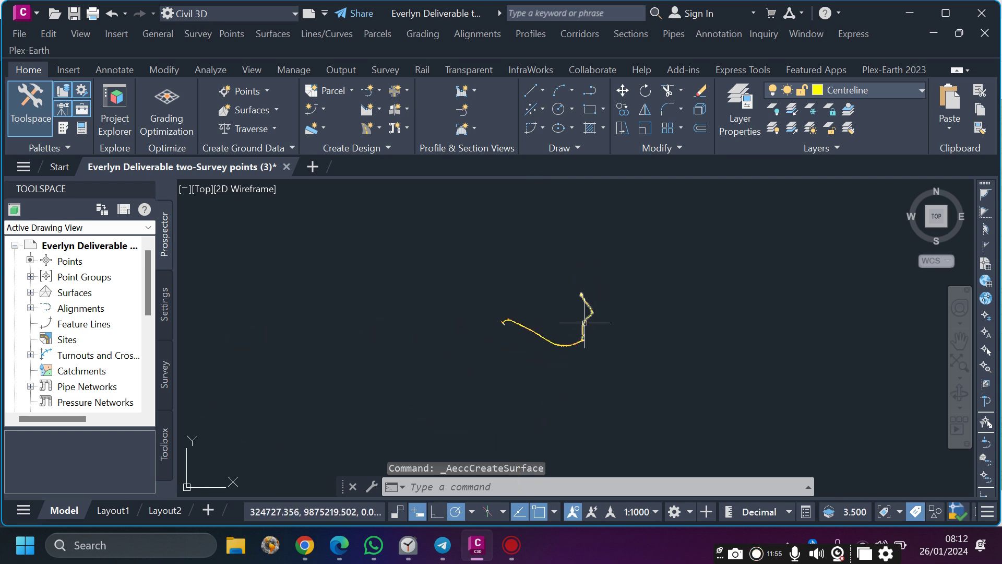
{"action": "scroll", "coordinate": [537, 329], "scroll_direction": "up", "scroll_amount": 4}
{"action": "scroll", "coordinate": [497, 356], "scroll_direction": "up", "scroll_amount": 5}
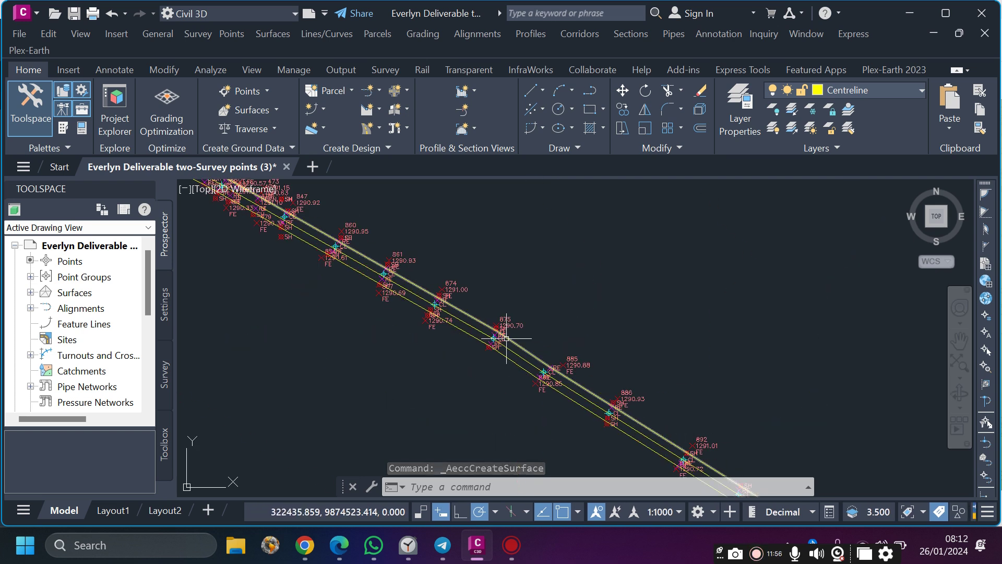
{"action": "scroll", "coordinate": [539, 332], "scroll_direction": "down", "scroll_amount": 5}
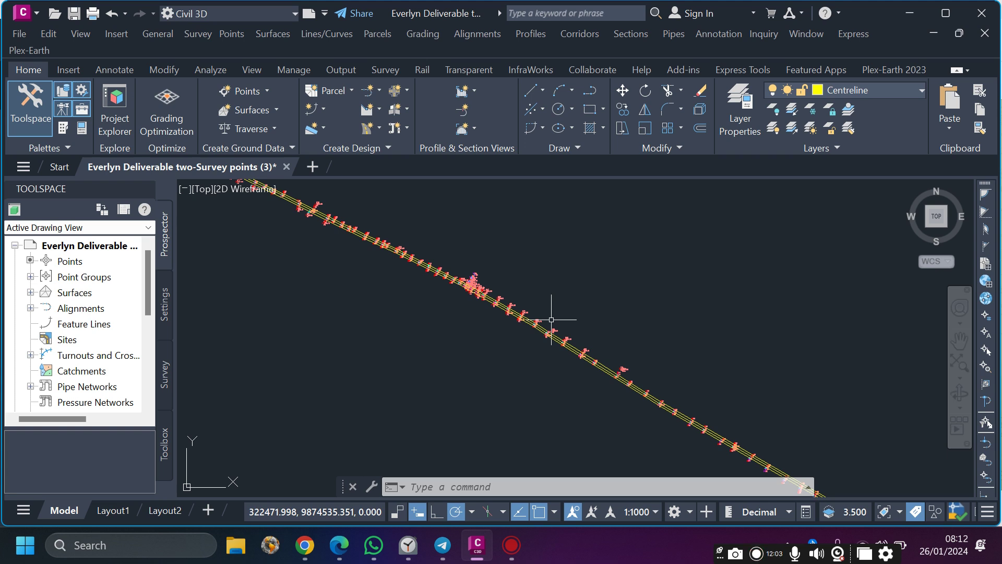
{"action": "scroll", "coordinate": [548, 365], "scroll_direction": "down", "scroll_amount": 5}
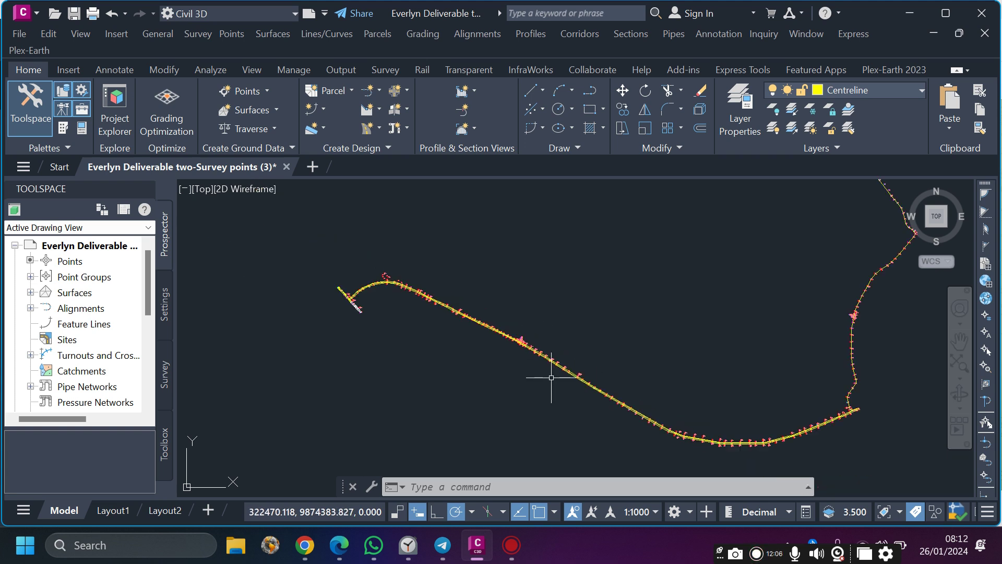
{"action": "scroll", "coordinate": [543, 347], "scroll_direction": "up", "scroll_amount": 5}
{"action": "scroll", "coordinate": [544, 342], "scroll_direction": "down", "scroll_amount": 6}
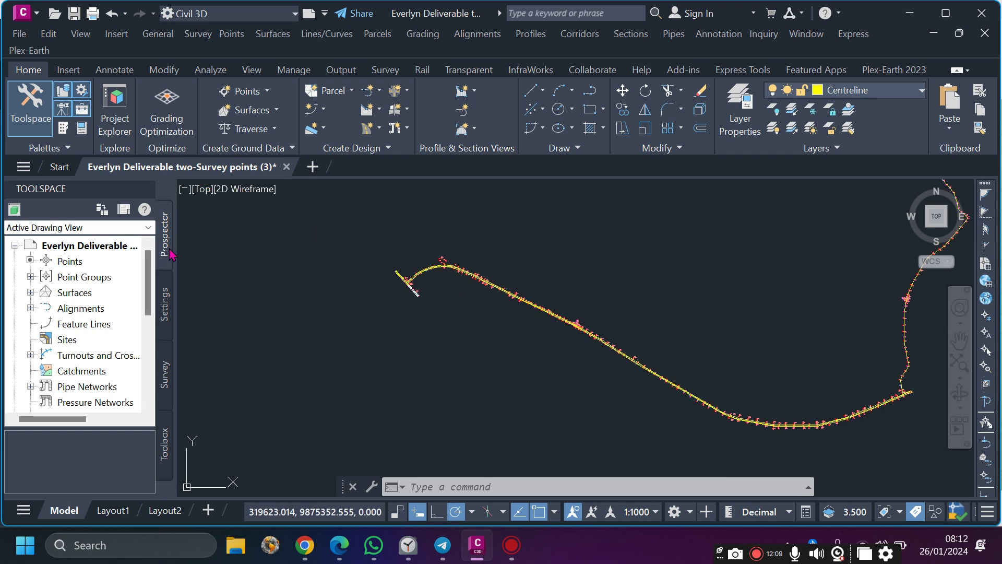
Expand the Existing Ground surface's definition to show its available data types.
{"action": "left_click", "coordinate": [164, 309]}
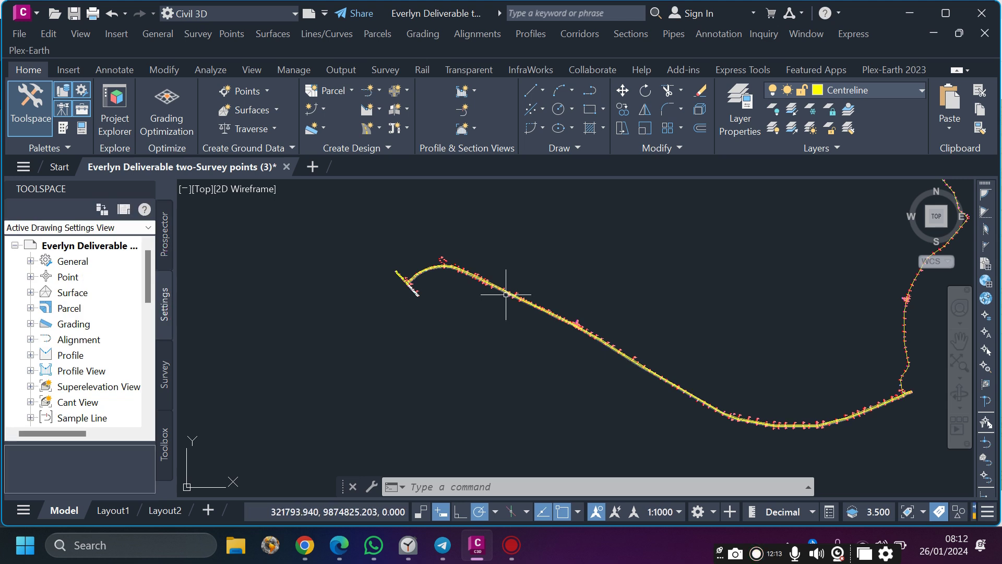
{"action": "left_click", "coordinate": [166, 249]}
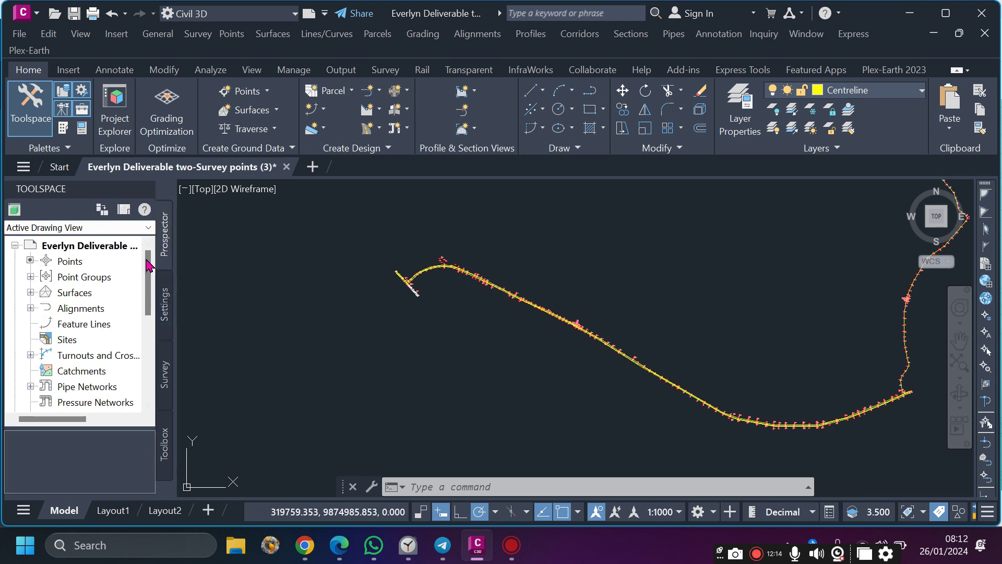
{"action": "left_click", "coordinate": [30, 278]}
{"action": "left_click", "coordinate": [30, 278]}
{"action": "left_click", "coordinate": [31, 292]}
{"action": "left_click", "coordinate": [46, 309]}
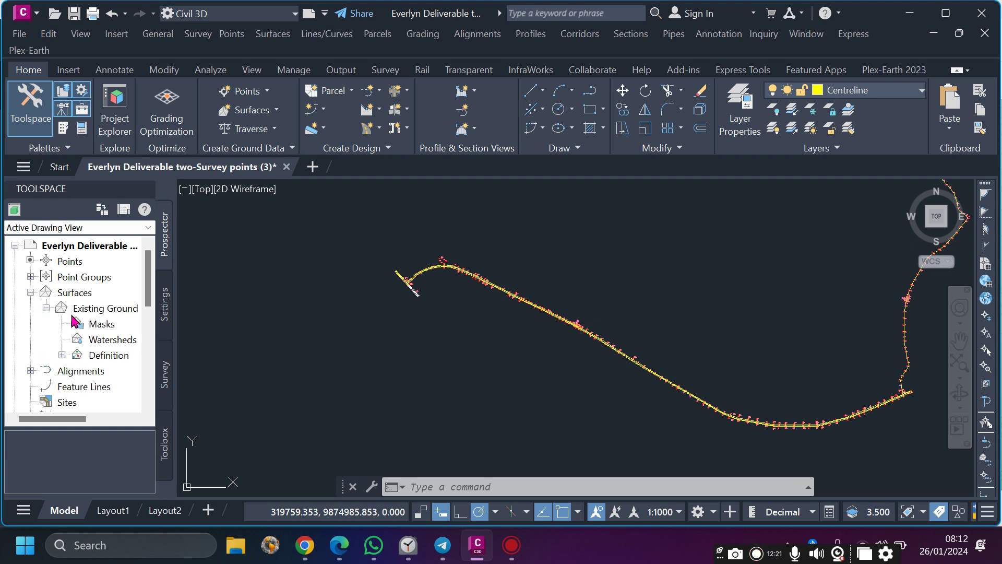
{"action": "left_click", "coordinate": [62, 356]}
{"action": "scroll", "coordinate": [57, 386], "scroll_direction": "down", "scroll_amount": 2}
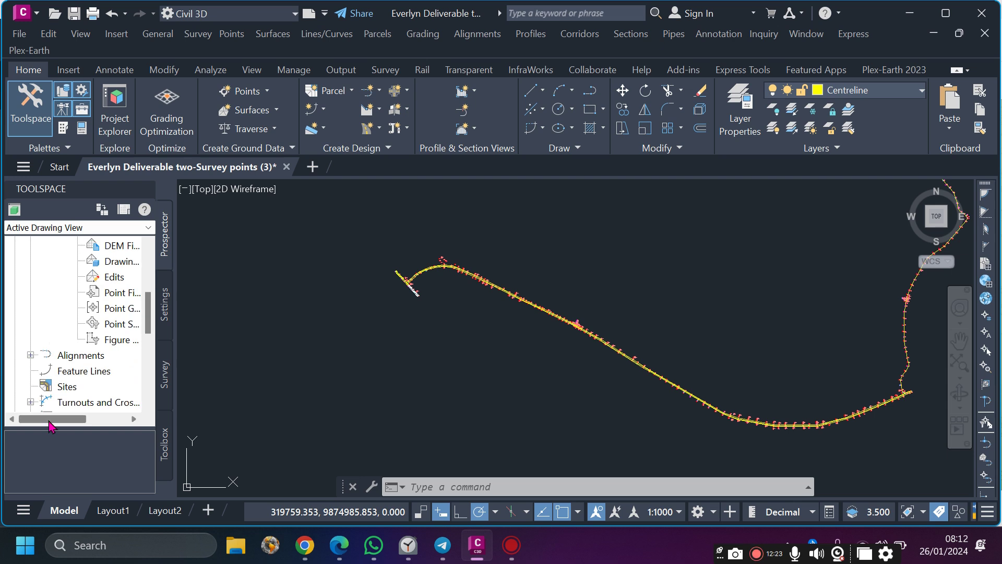
{"action": "left_click_drag", "start_coordinate": [50, 419], "coordinate": [64, 419]}
{"action": "scroll", "coordinate": [91, 370], "scroll_direction": "up", "scroll_amount": 3}
{"action": "scroll", "coordinate": [107, 277], "scroll_direction": "down", "scroll_amount": 1}
{"action": "scroll", "coordinate": [107, 297], "scroll_direction": "up", "scroll_amount": 1}
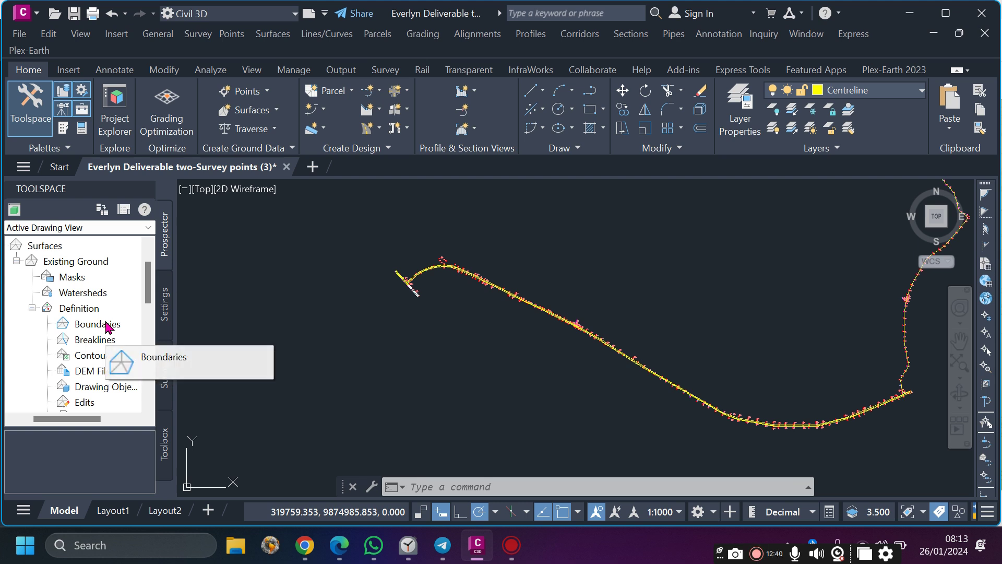
{"action": "scroll", "coordinate": [106, 328], "scroll_direction": "down", "scroll_amount": 1}
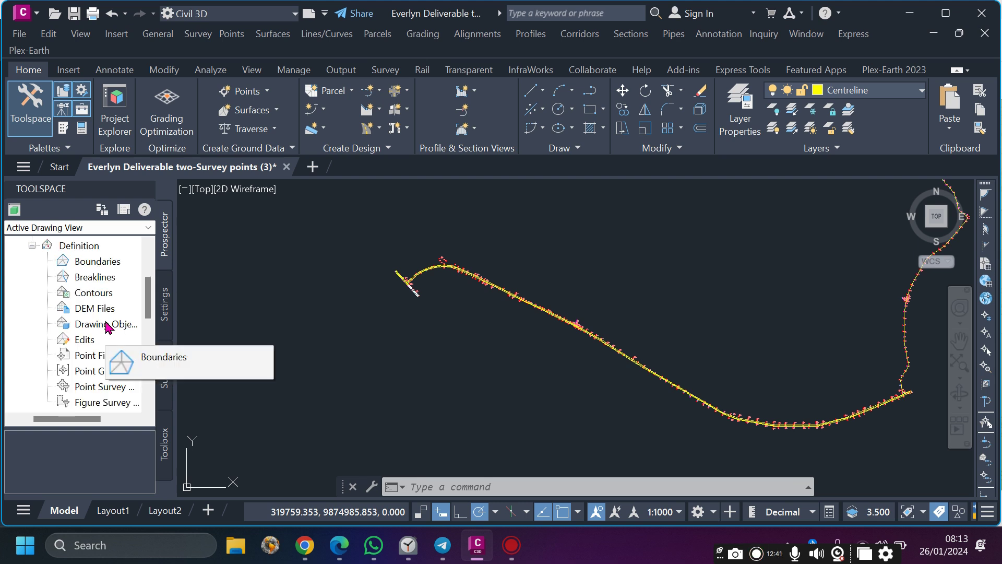
Add Yatta Point Group to the Existing Ground surface definition.
{"action": "left_click", "coordinate": [95, 371]}
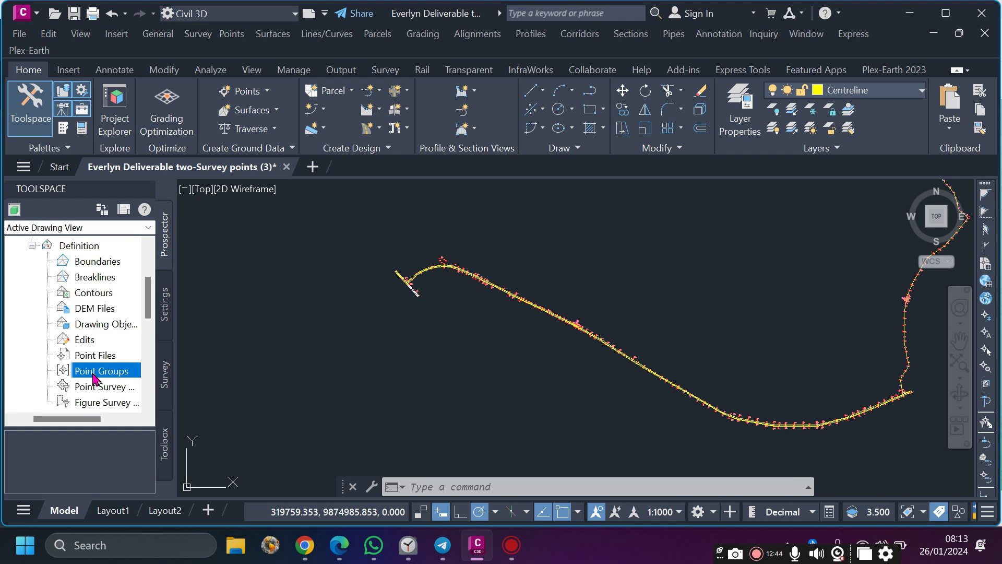
{"action": "right_click", "coordinate": [93, 375]}
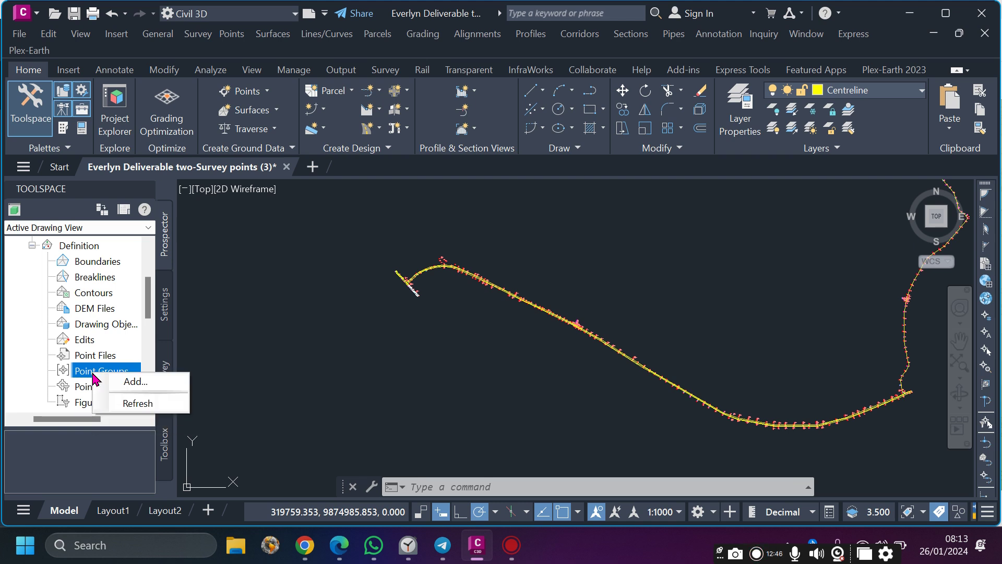
{"action": "left_click", "coordinate": [133, 384]}
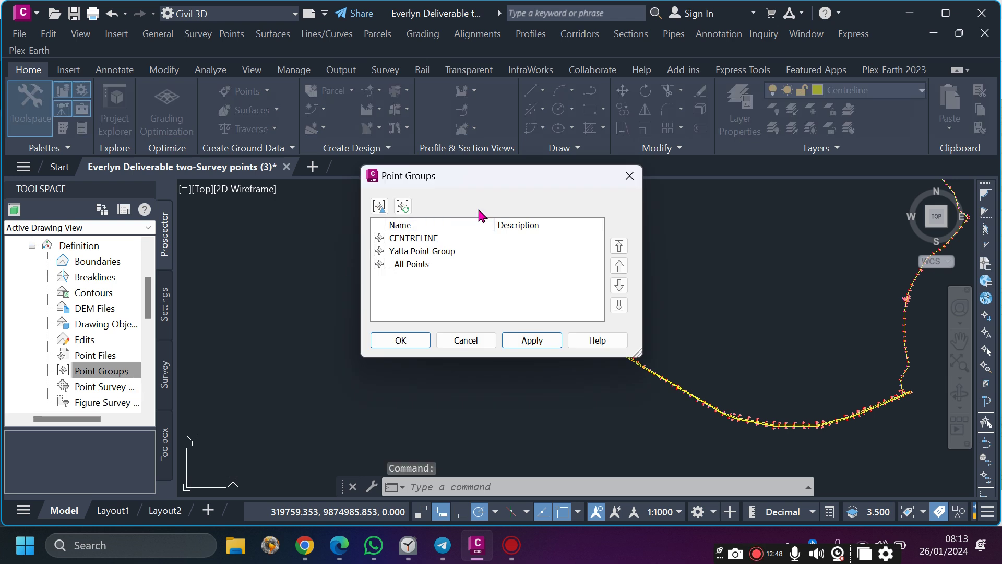
{"action": "left_click", "coordinate": [424, 266]}
{"action": "left_click", "coordinate": [419, 252]}
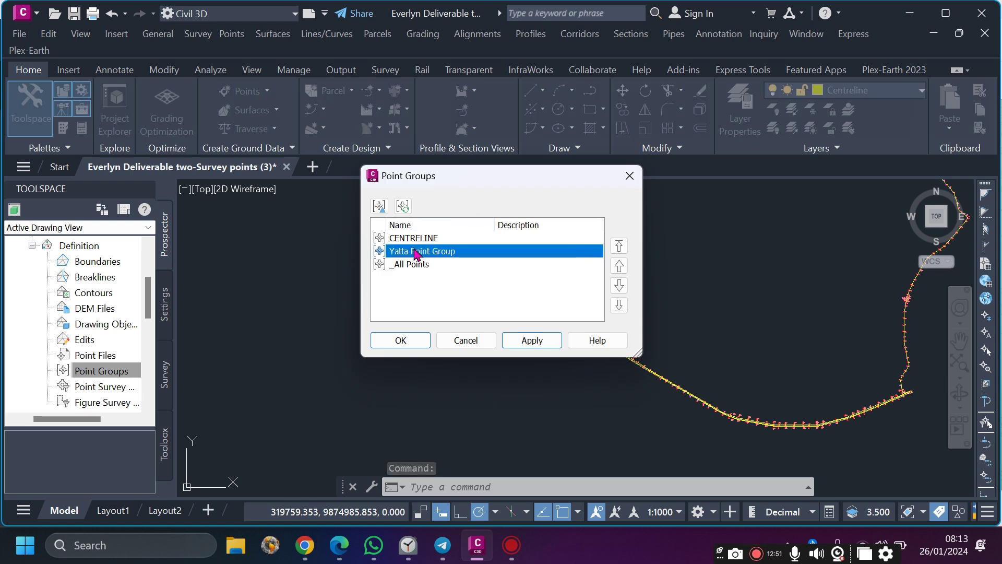
{"action": "left_click", "coordinate": [416, 240]}
{"action": "left_click", "coordinate": [422, 255]}
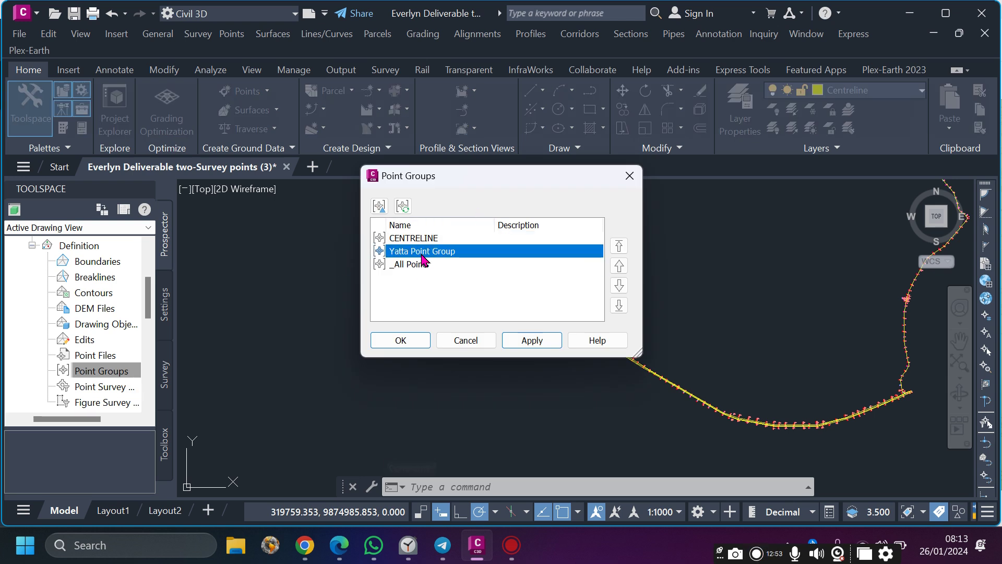
{"action": "left_click", "coordinate": [400, 342]}
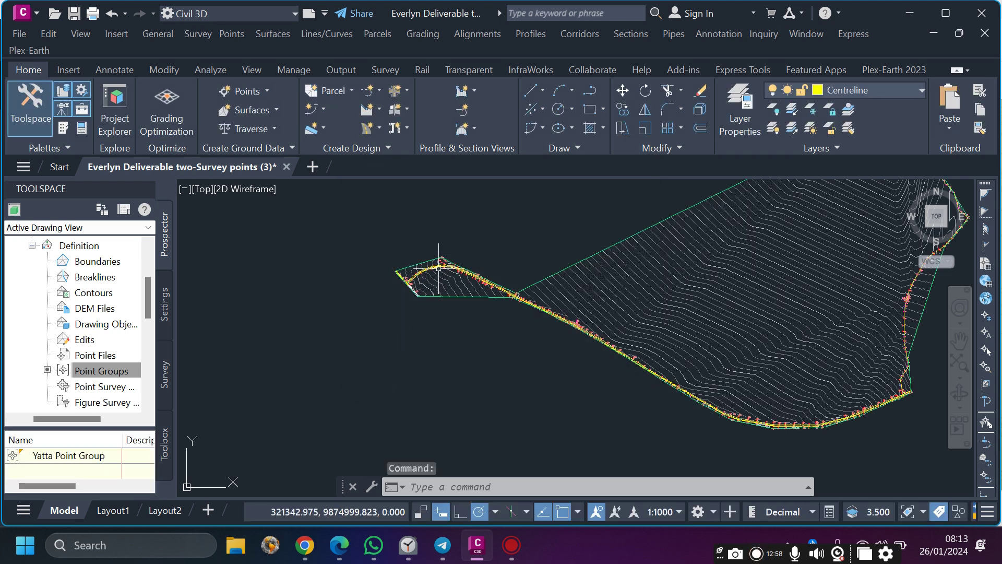
Examine the generated contours and outer border of the Existing Ground surface along the road corridor.
{"action": "scroll", "coordinate": [438, 261], "scroll_direction": "up", "scroll_amount": 7}
{"action": "scroll", "coordinate": [325, 262], "scroll_direction": "down", "scroll_amount": 9}
{"action": "scroll", "coordinate": [598, 324], "scroll_direction": "up", "scroll_amount": 5}
{"action": "scroll", "coordinate": [603, 324], "scroll_direction": "down", "scroll_amount": 5}
{"action": "scroll", "coordinate": [621, 359], "scroll_direction": "up", "scroll_amount": 2}
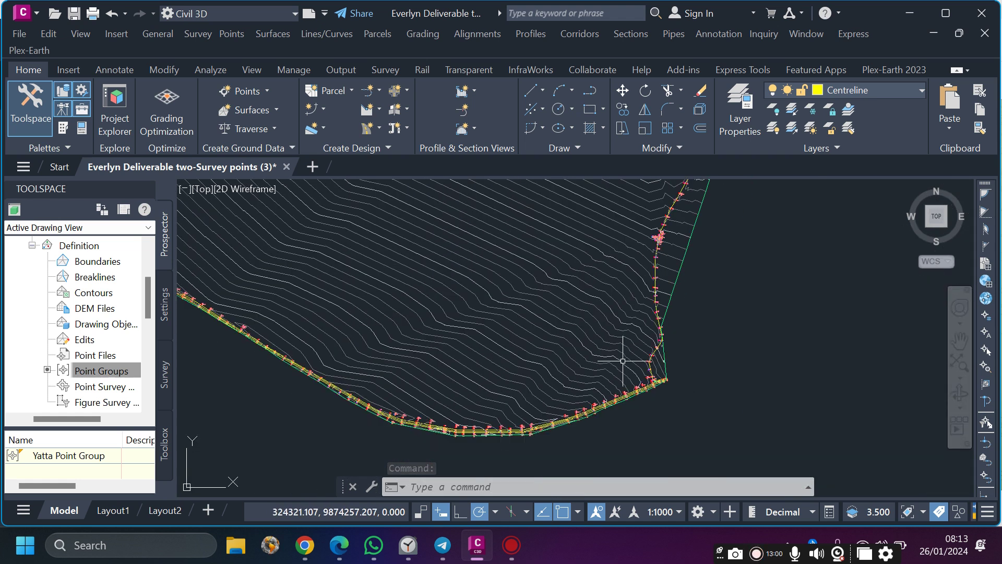
{"action": "scroll", "coordinate": [623, 360], "scroll_direction": "down", "scroll_amount": 5}
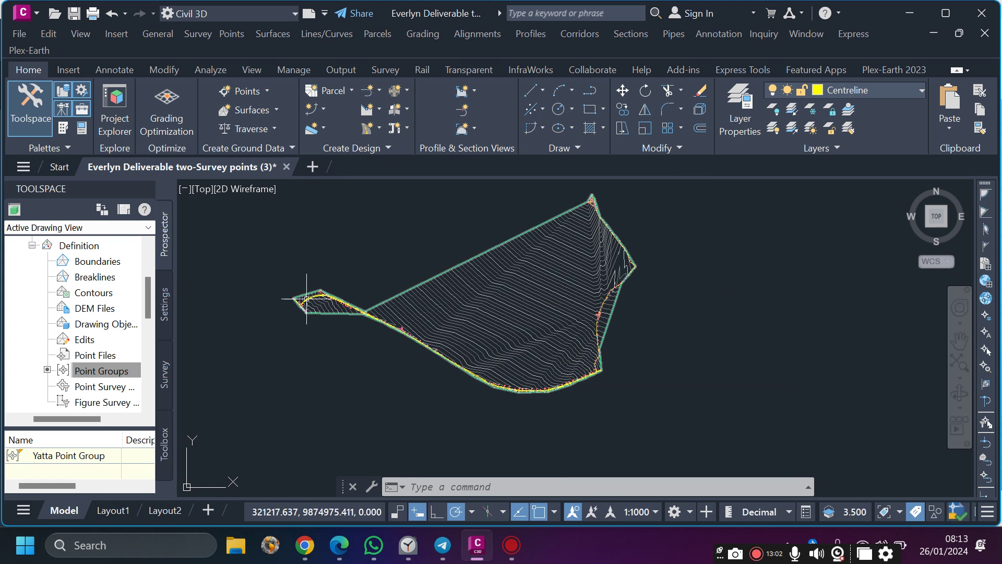
{"action": "scroll", "coordinate": [307, 299], "scroll_direction": "up", "scroll_amount": 4}
{"action": "scroll", "coordinate": [443, 334], "scroll_direction": "down", "scroll_amount": 4}
{"action": "scroll", "coordinate": [612, 423], "scroll_direction": "up", "scroll_amount": 4}
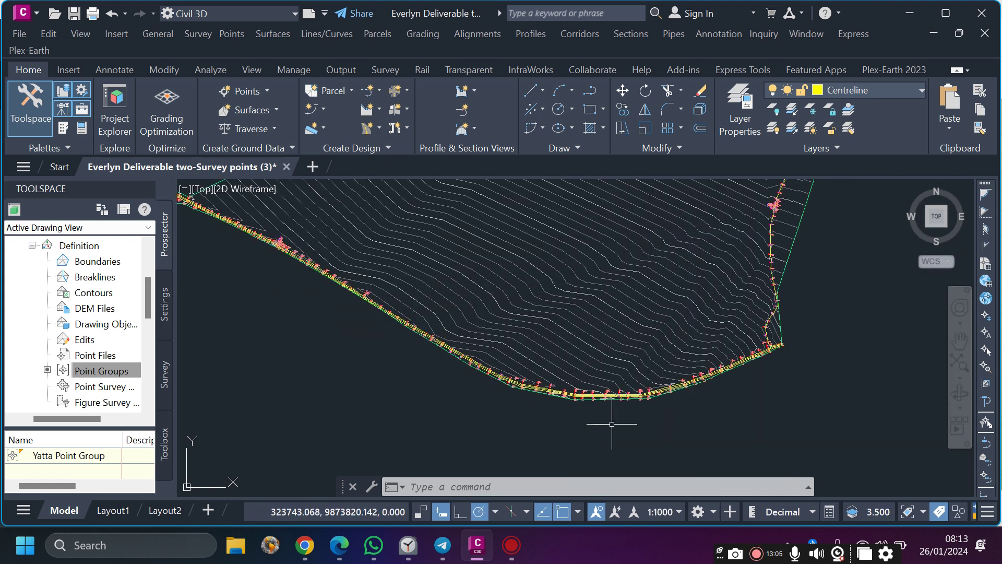
{"action": "scroll", "coordinate": [569, 400], "scroll_direction": "up", "scroll_amount": 2}
{"action": "scroll", "coordinate": [584, 370], "scroll_direction": "up", "scroll_amount": 3}
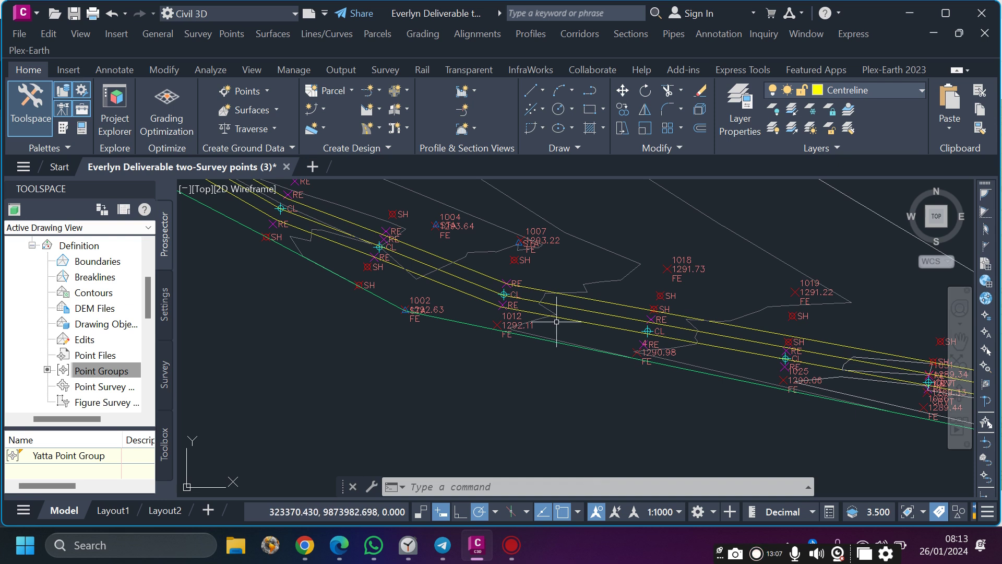
{"action": "scroll", "coordinate": [556, 316], "scroll_direction": "down", "scroll_amount": 2}
{"action": "scroll", "coordinate": [605, 380], "scroll_direction": "down", "scroll_amount": 4}
{"action": "scroll", "coordinate": [701, 366], "scroll_direction": "down", "scroll_amount": 3}
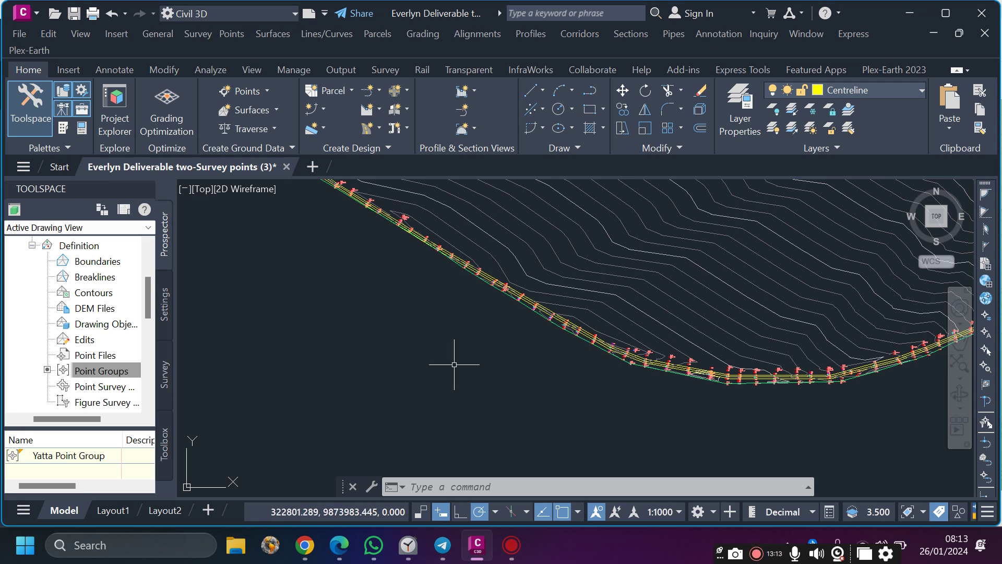
{"action": "scroll", "coordinate": [452, 383], "scroll_direction": "down", "scroll_amount": 3}
{"action": "scroll", "coordinate": [256, 256], "scroll_direction": "up", "scroll_amount": 6}
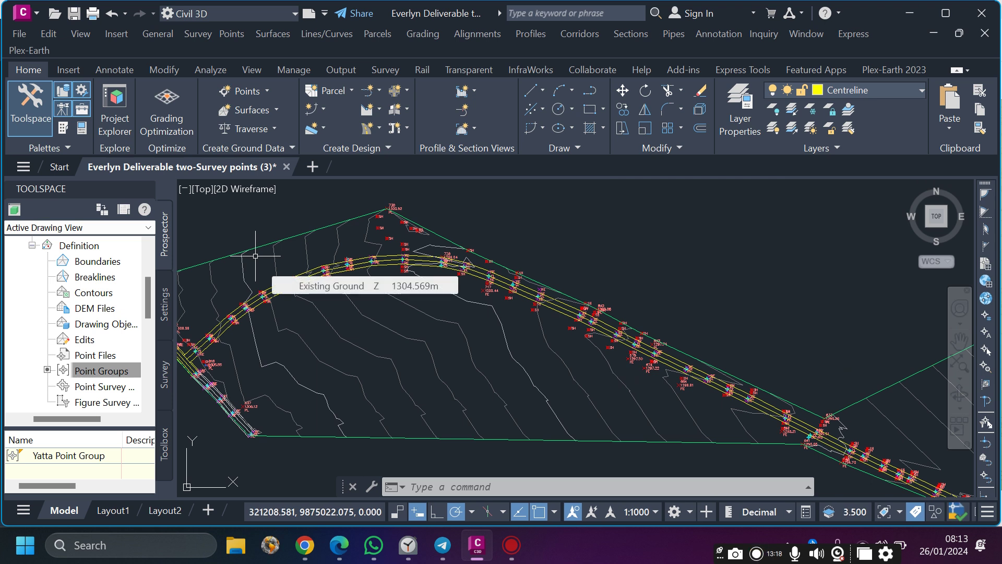
Change the Existing Ground surface's style to Contours and Triangles in its surface properties.
{"action": "scroll", "coordinate": [255, 255], "scroll_direction": "down", "scroll_amount": 2}
{"action": "left_click", "coordinate": [362, 310]}
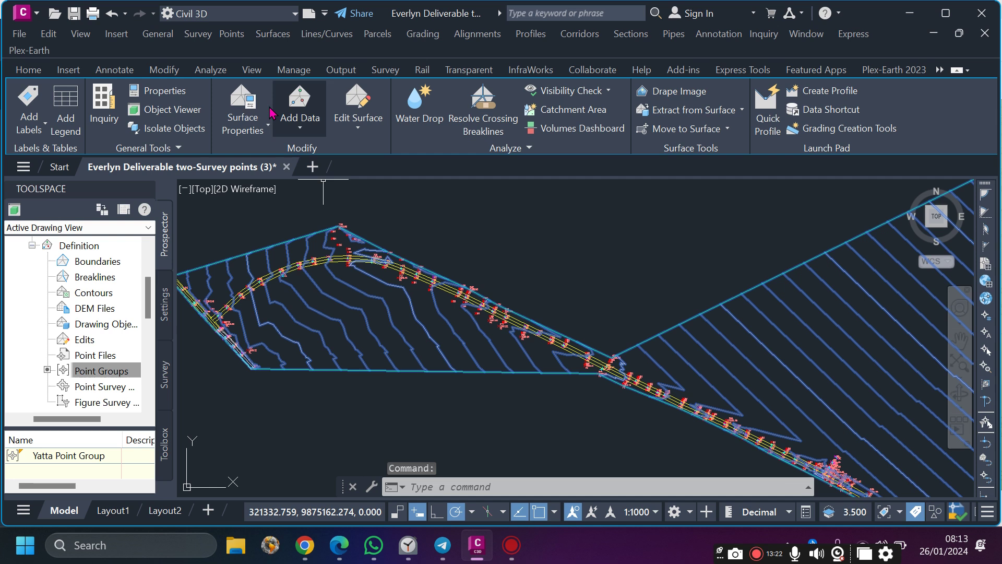
{"action": "left_click", "coordinate": [240, 105]}
{"action": "left_click", "coordinate": [241, 108]}
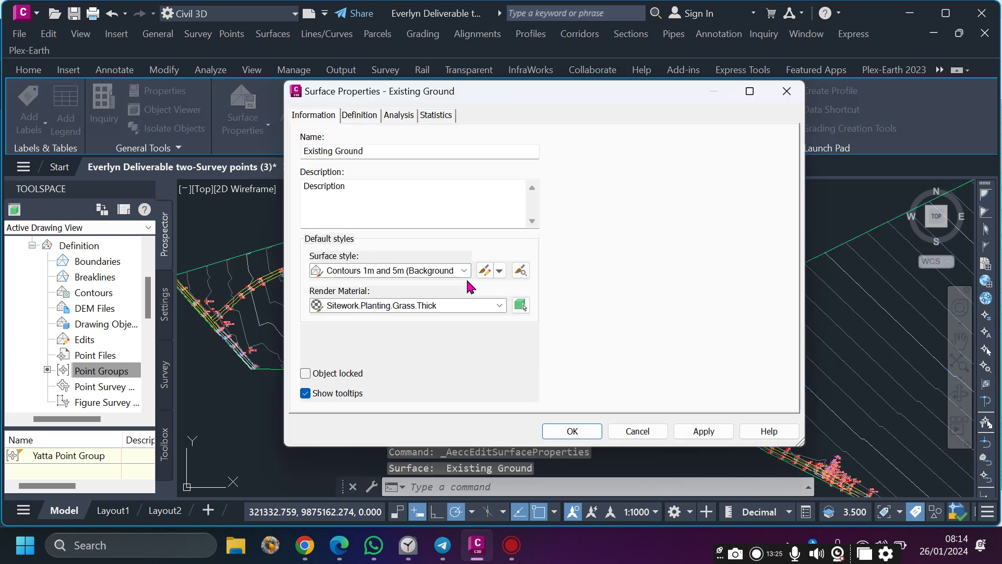
{"action": "left_click", "coordinate": [462, 271]}
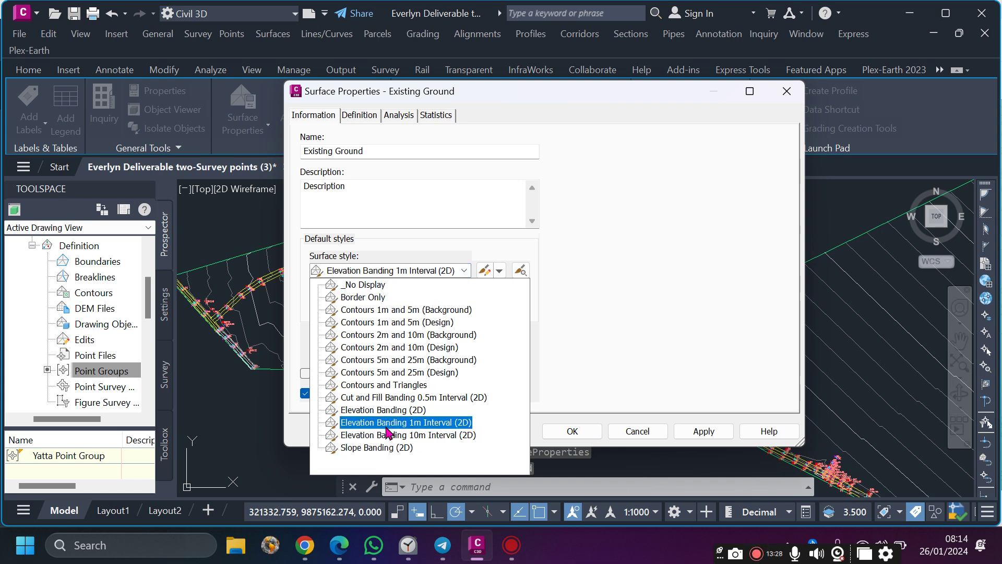
{"action": "left_click", "coordinate": [384, 385]}
{"action": "left_click", "coordinate": [701, 431]}
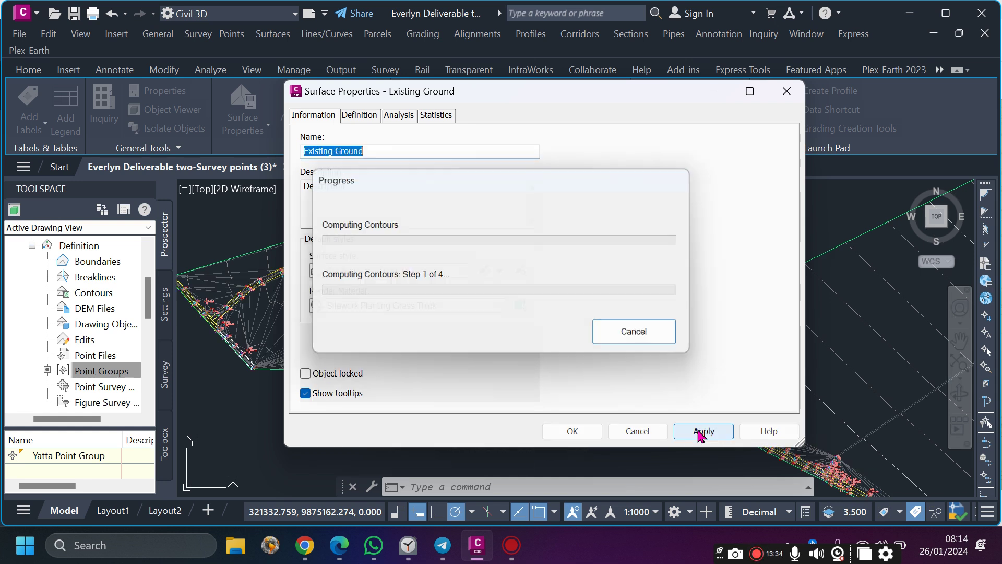
{"action": "left_click", "coordinate": [569, 432]}
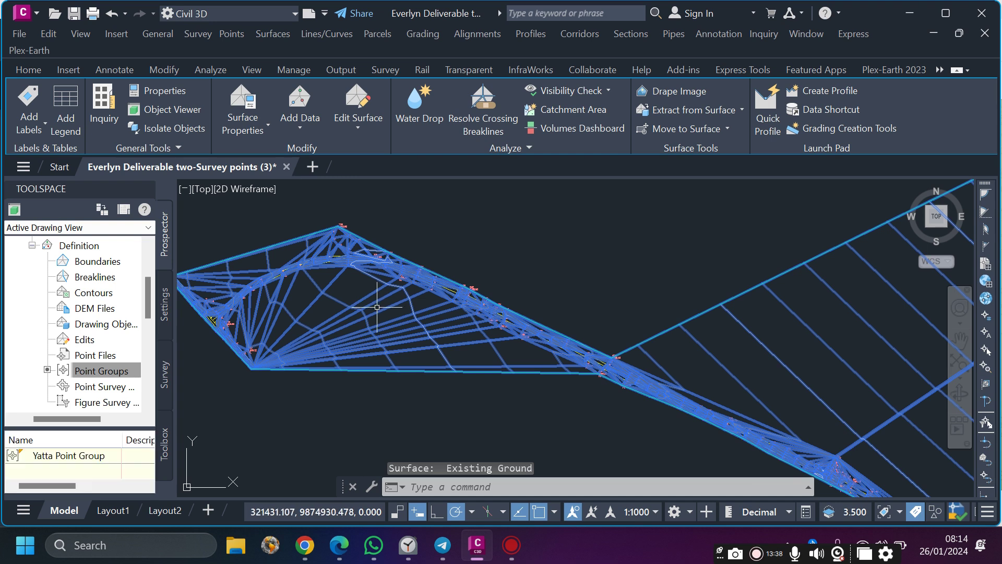
Examine how the surface's triangles connect the survey points across the bends and outside the road corridor.
{"action": "scroll", "coordinate": [378, 308], "scroll_direction": "down", "scroll_amount": 3}
{"action": "scroll", "coordinate": [776, 377], "scroll_direction": "down", "scroll_amount": 2}
{"action": "scroll", "coordinate": [846, 383], "scroll_direction": "up", "scroll_amount": 6}
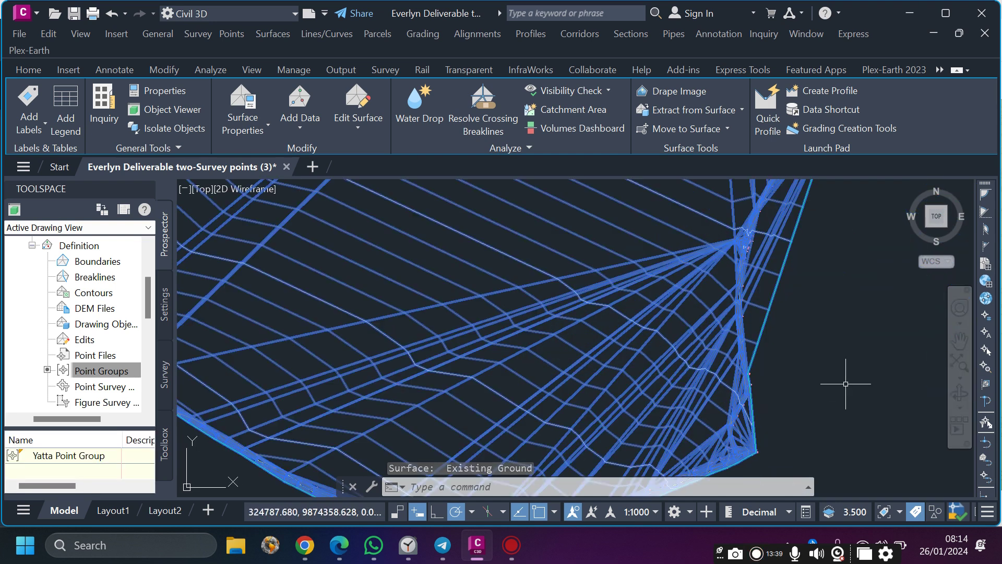
{"action": "scroll", "coordinate": [767, 291], "scroll_direction": "down", "scroll_amount": 4}
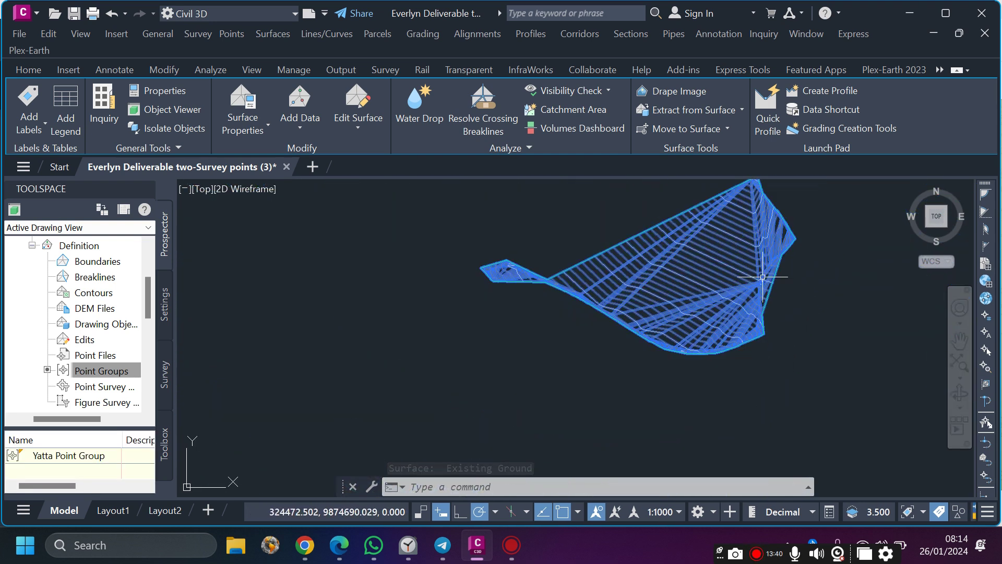
{"action": "scroll", "coordinate": [783, 263], "scroll_direction": "up", "scroll_amount": 5}
{"action": "scroll", "coordinate": [715, 352], "scroll_direction": "up", "scroll_amount": 4}
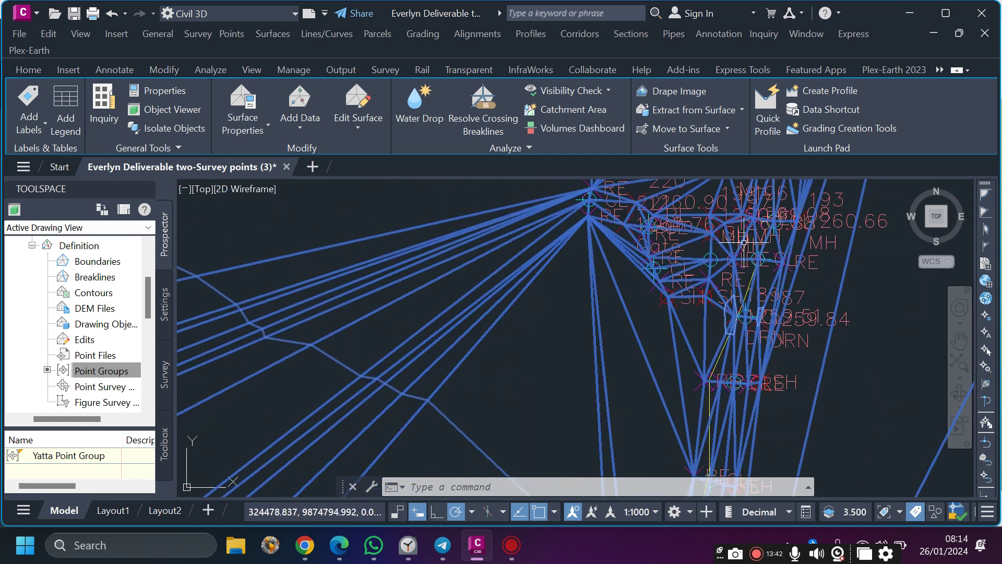
{"action": "scroll", "coordinate": [655, 214], "scroll_direction": "up", "scroll_amount": 5}
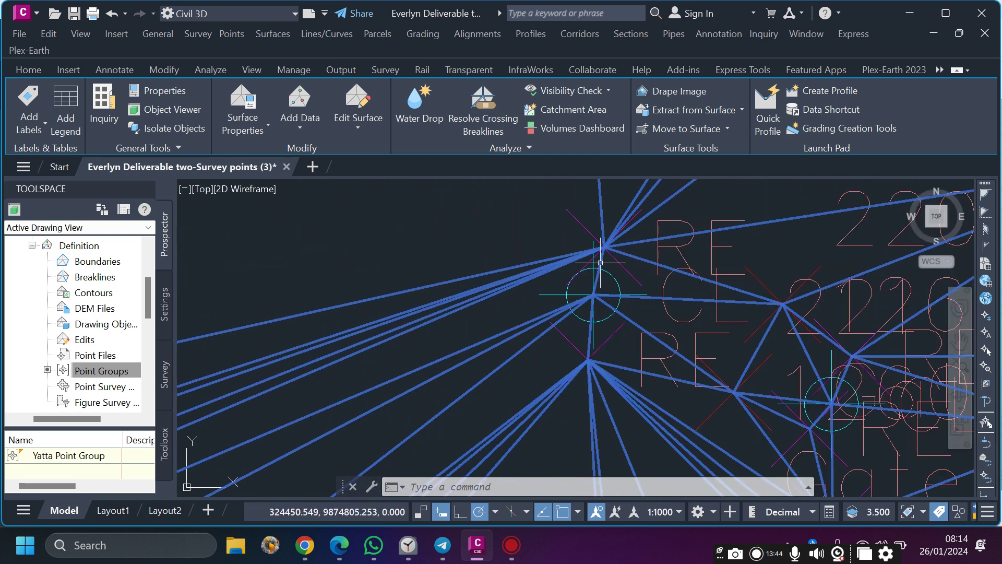
{"action": "scroll", "coordinate": [601, 263], "scroll_direction": "up", "scroll_amount": 2}
{"action": "scroll", "coordinate": [627, 224], "scroll_direction": "down", "scroll_amount": 2}
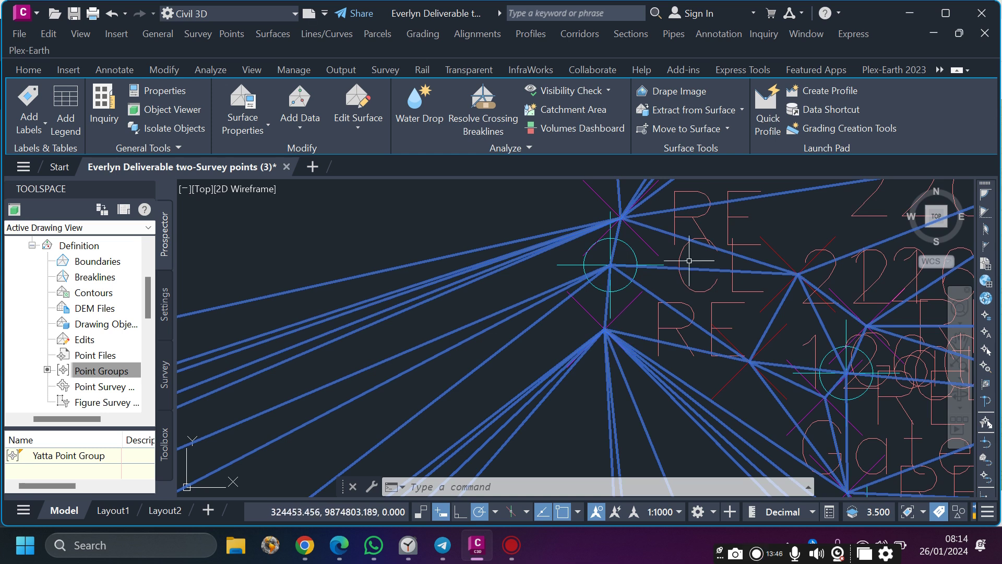
{"action": "scroll", "coordinate": [689, 260], "scroll_direction": "down", "scroll_amount": 6}
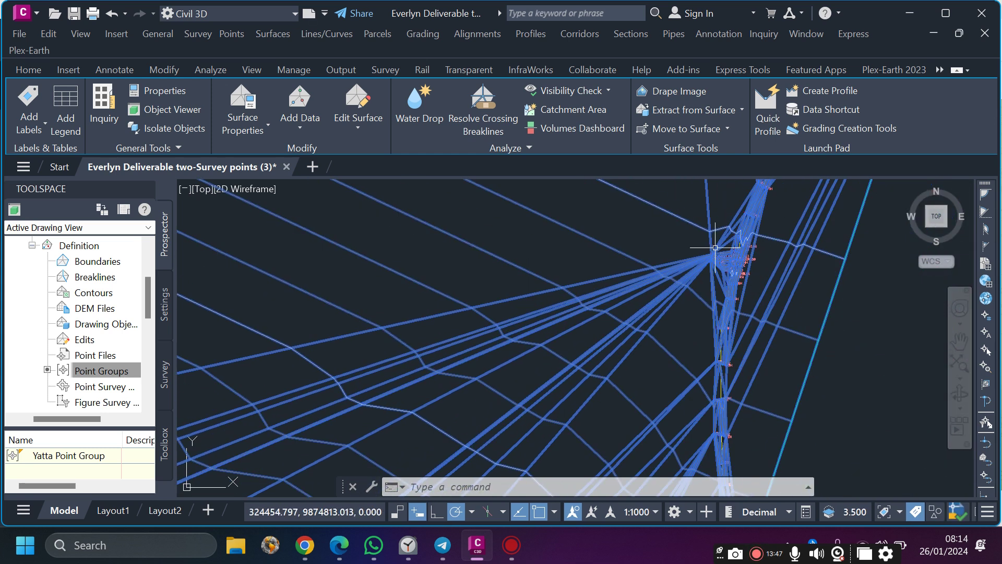
{"action": "scroll", "coordinate": [710, 314], "scroll_direction": "down", "scroll_amount": 5}
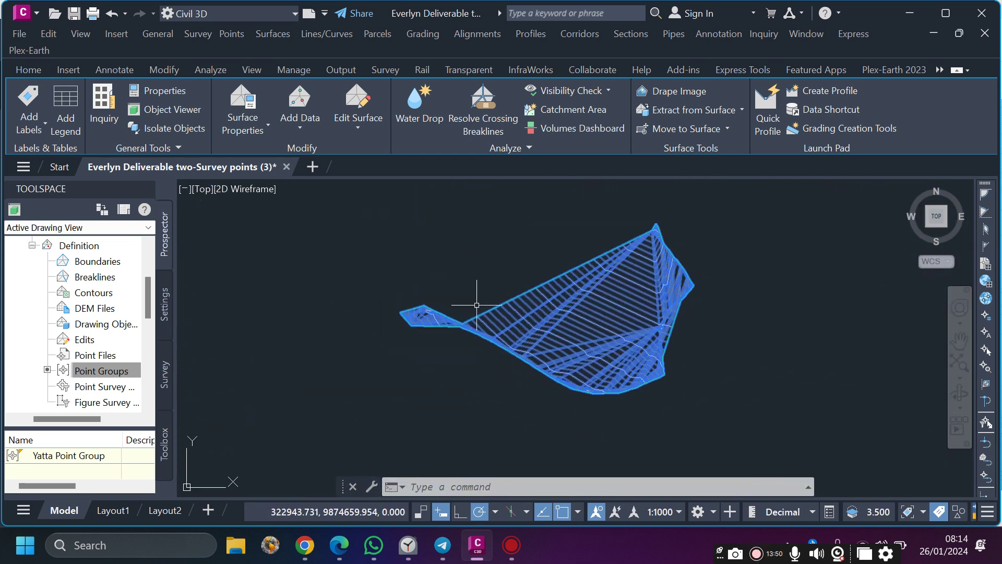
Examine the triangles at the surface's narrow western end and along the road corridor beside it.
{"action": "scroll", "coordinate": [535, 320], "scroll_direction": "up", "scroll_amount": 5}
{"action": "scroll", "coordinate": [337, 343], "scroll_direction": "down", "scroll_amount": 2}
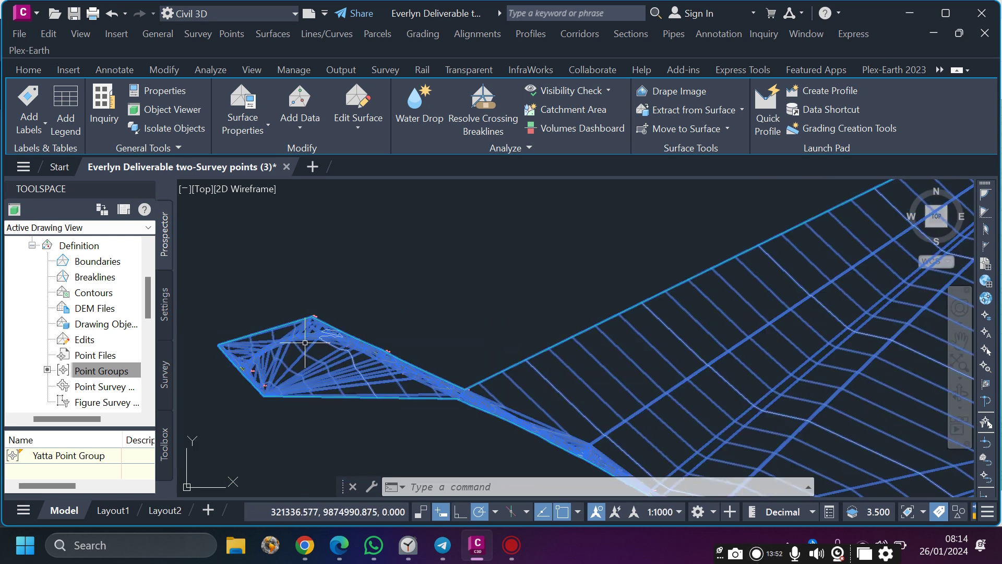
{"action": "scroll", "coordinate": [494, 369], "scroll_direction": "up", "scroll_amount": 3}
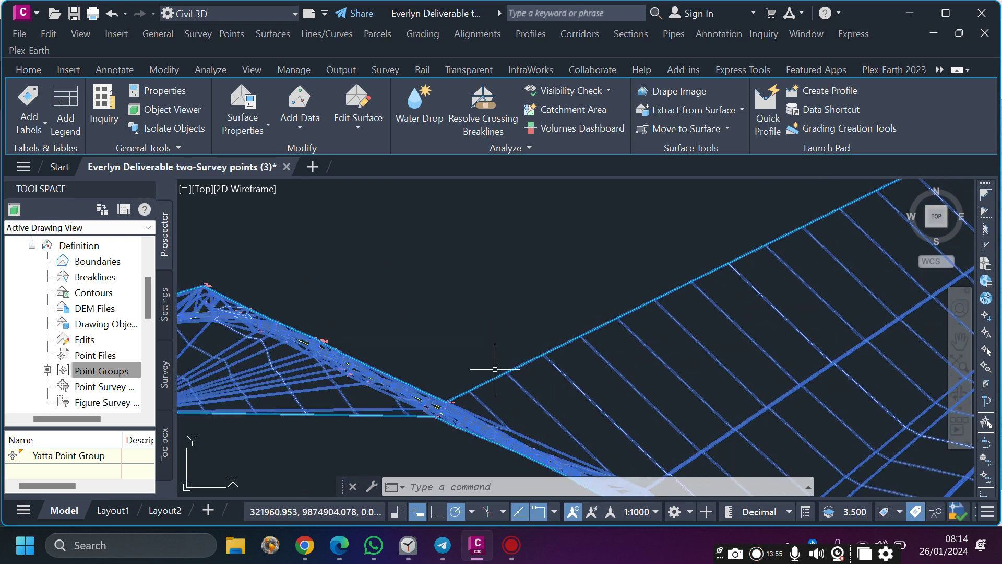
{"action": "scroll", "coordinate": [597, 282], "scroll_direction": "down", "scroll_amount": 3}
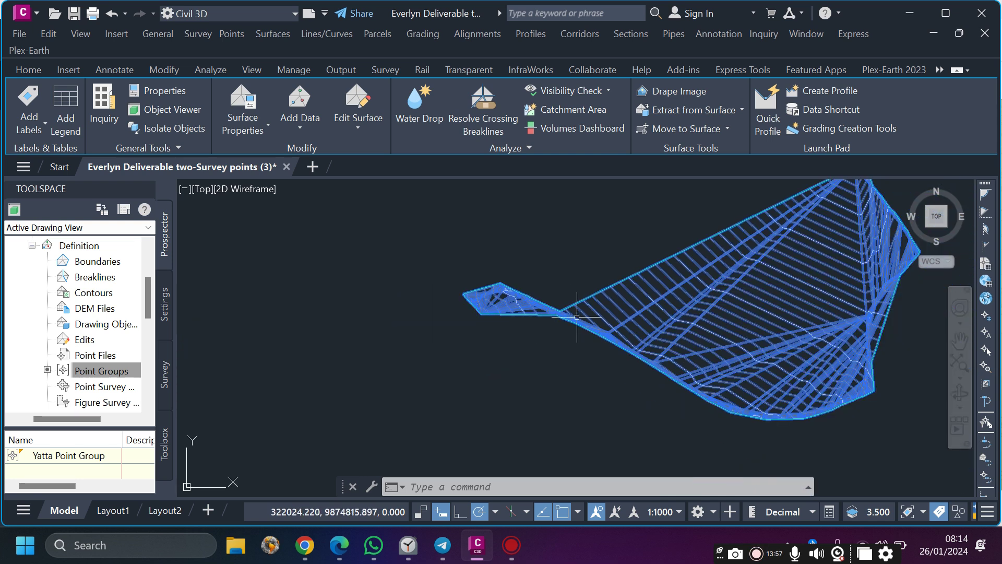
{"action": "scroll", "coordinate": [577, 317], "scroll_direction": "up", "scroll_amount": 5}
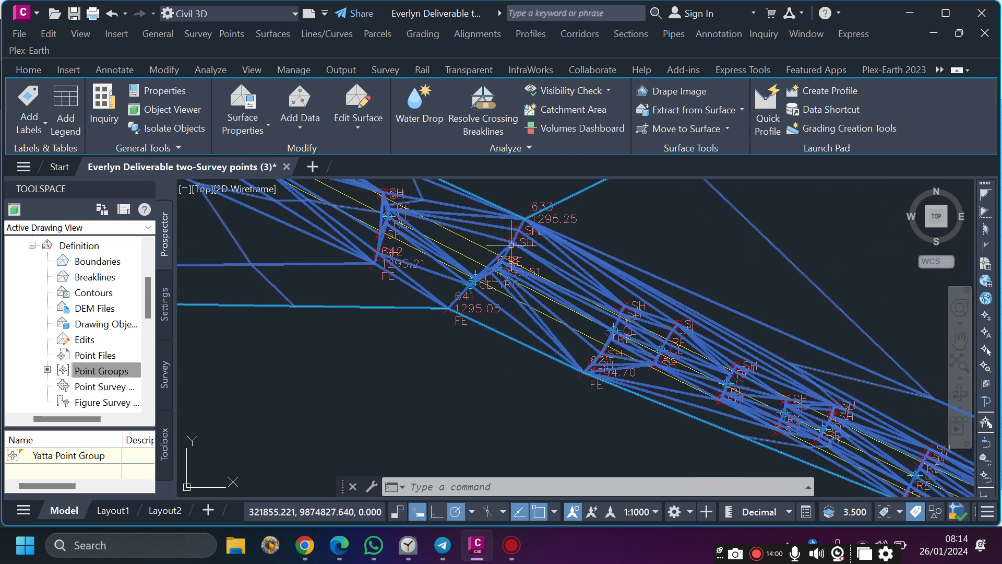
{"action": "key", "text": "Escape"}
{"action": "scroll", "coordinate": [515, 256], "scroll_direction": "down", "scroll_amount": 3}
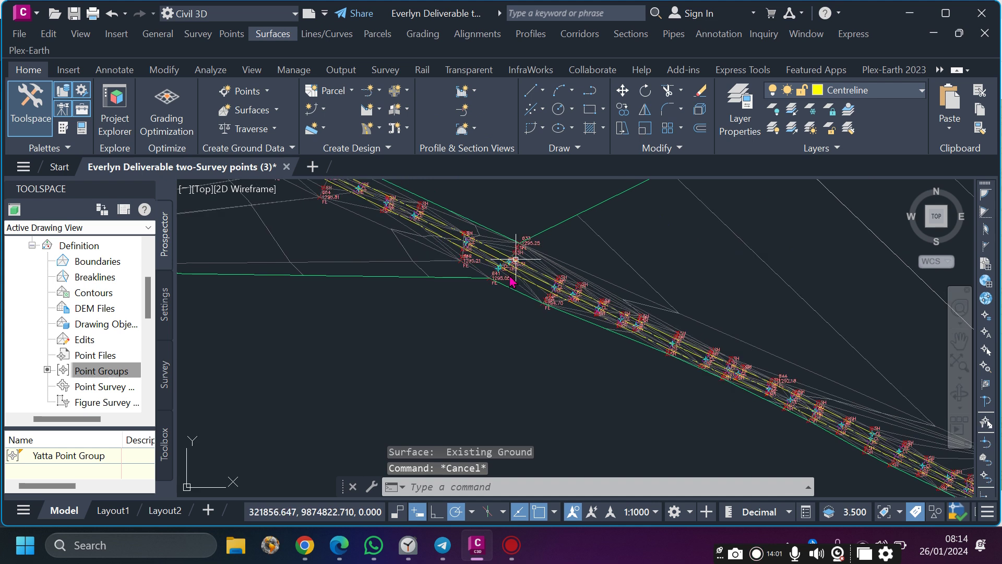
{"action": "scroll", "coordinate": [510, 278], "scroll_direction": "down", "scroll_amount": 7}
{"action": "scroll", "coordinate": [762, 292], "scroll_direction": "up", "scroll_amount": 3}
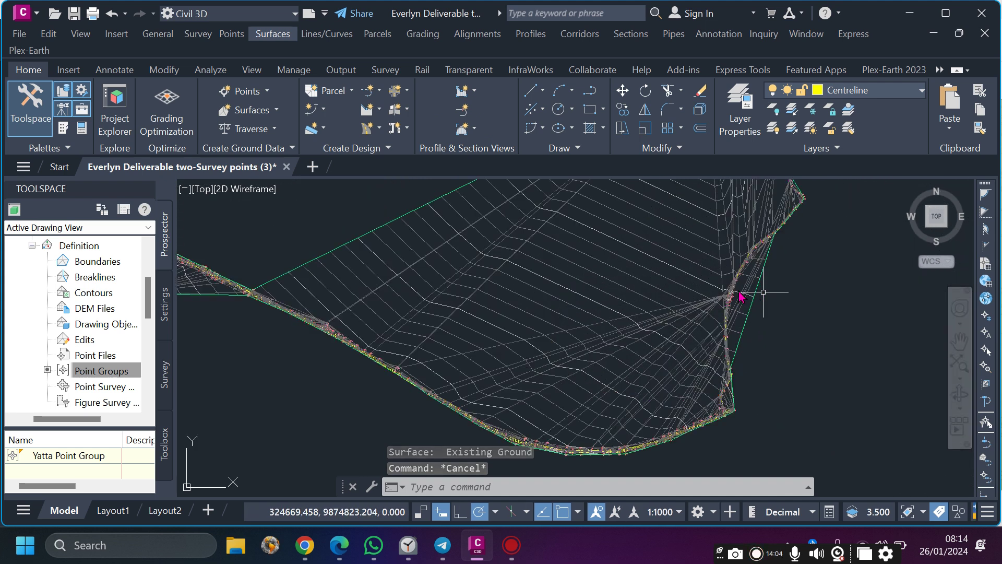
Examine the triangles fanning out from the eastern bend and the surface's outer border around it.
{"action": "left_click", "coordinate": [763, 293]}
{"action": "scroll", "coordinate": [721, 303], "scroll_direction": "up", "scroll_amount": 3}
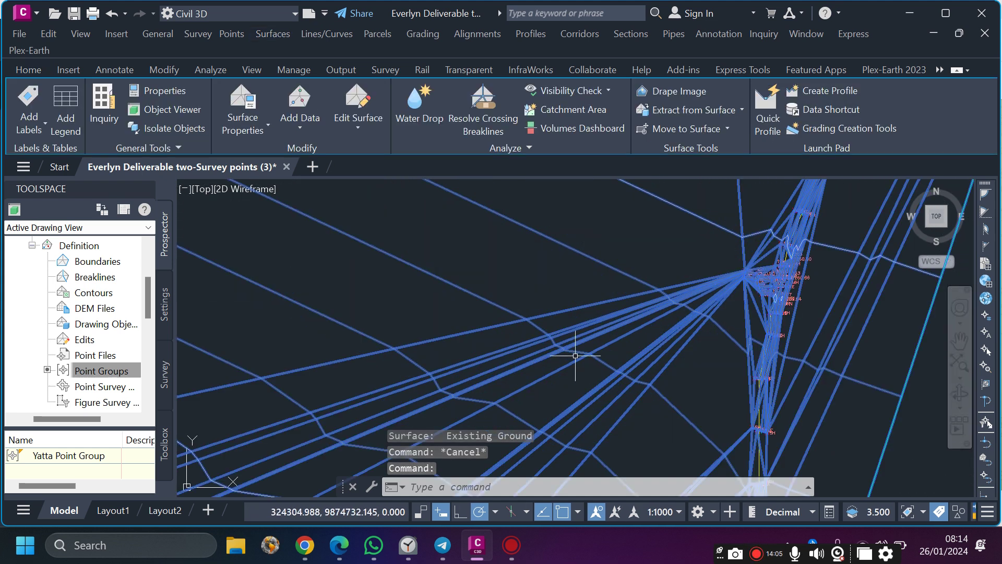
{"action": "scroll", "coordinate": [575, 356], "scroll_direction": "down", "scroll_amount": 3}
{"action": "scroll", "coordinate": [550, 346], "scroll_direction": "down", "scroll_amount": 4}
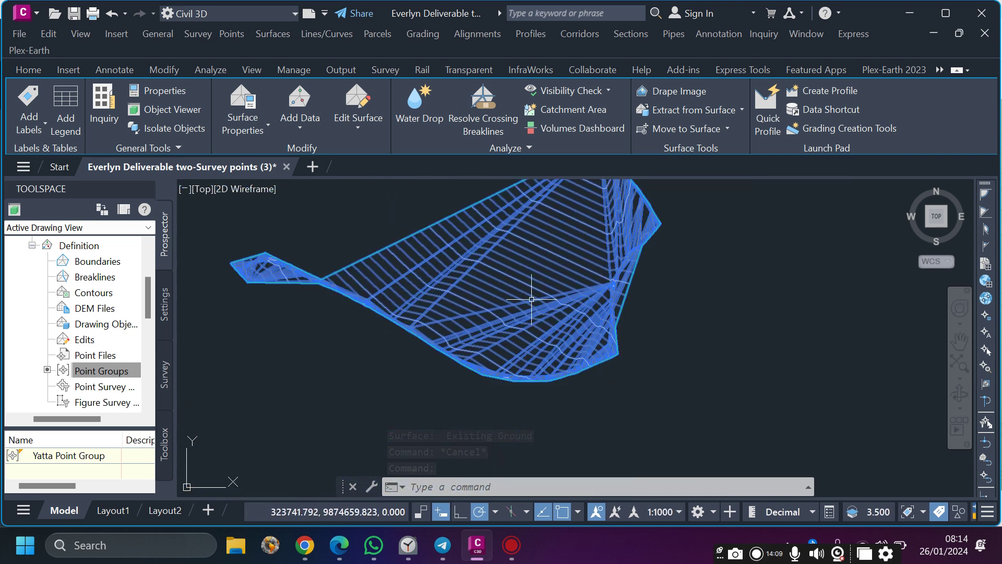
{"action": "key", "text": "Escape"}
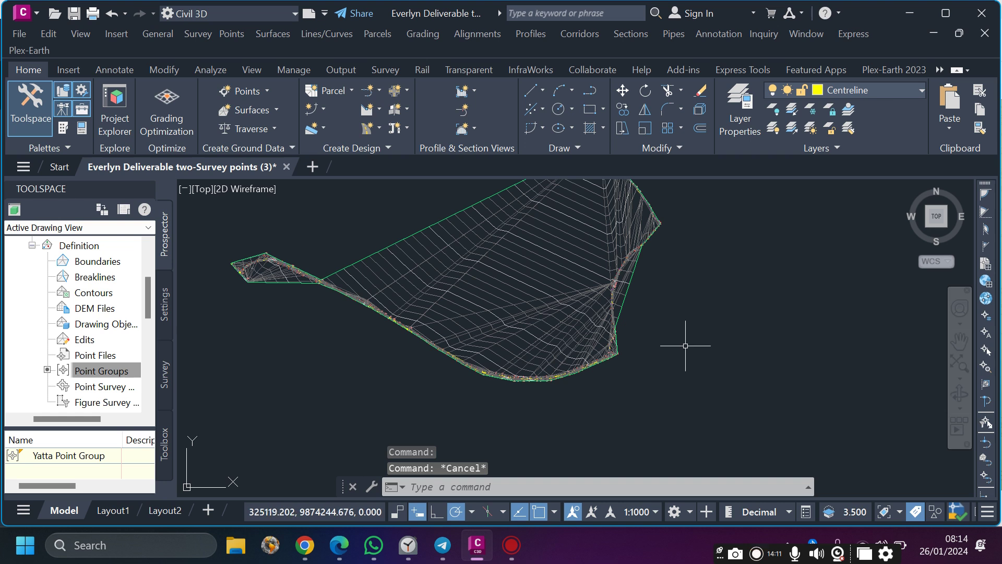
{"action": "scroll", "coordinate": [611, 288], "scroll_direction": "up", "scroll_amount": 4}
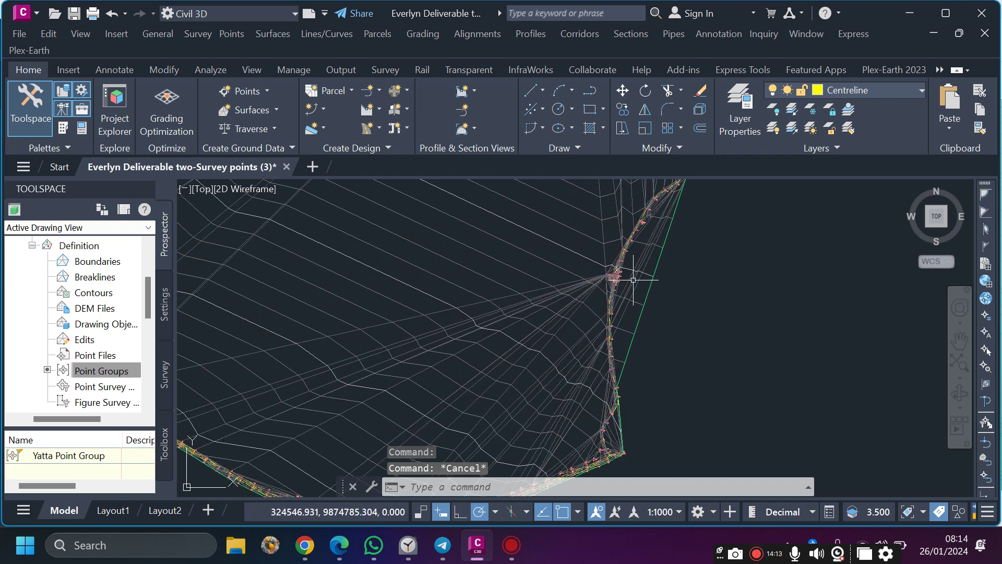
{"action": "scroll", "coordinate": [634, 280], "scroll_direction": "down", "scroll_amount": 5}
{"action": "scroll", "coordinate": [398, 253], "scroll_direction": "up", "scroll_amount": 5}
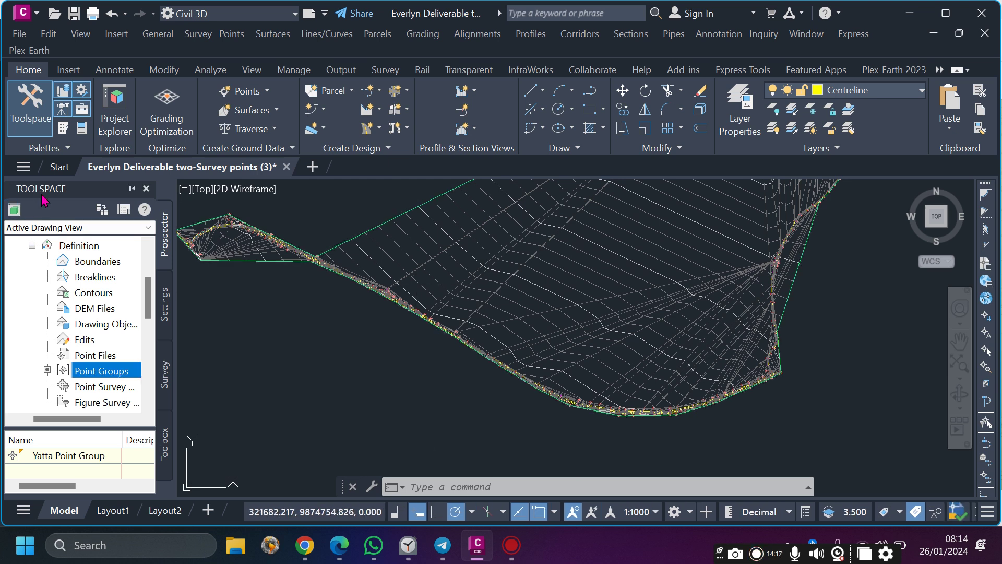
Hide the Toolspace to enlarge the drawing area around the Existing Ground surface.
{"action": "left_click", "coordinate": [33, 107]}
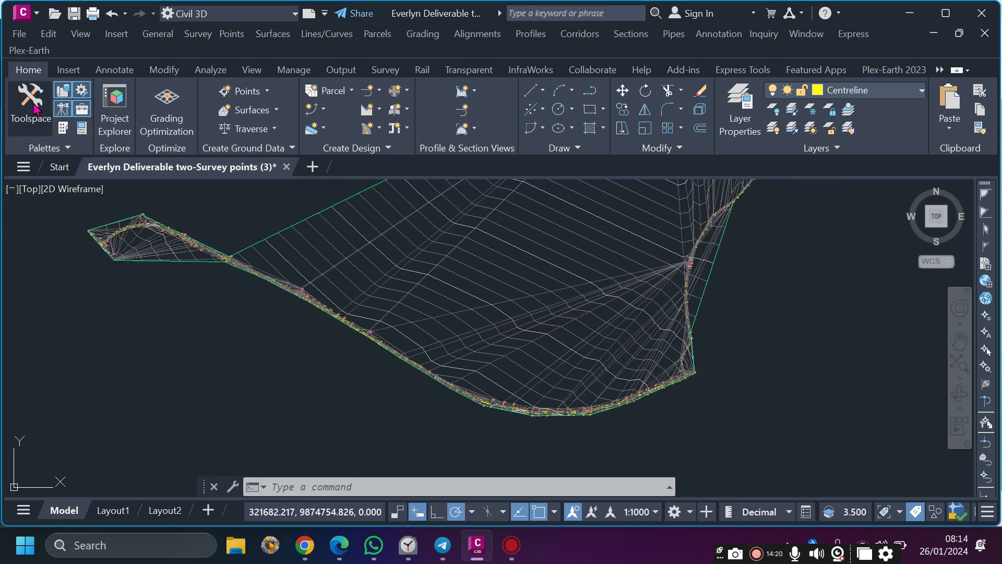
{"action": "scroll", "coordinate": [578, 331], "scroll_direction": "down", "scroll_amount": 3}
{"action": "scroll", "coordinate": [577, 331], "scroll_direction": "up", "scroll_amount": 5}
{"action": "scroll", "coordinate": [577, 342], "scroll_direction": "down", "scroll_amount": 4}
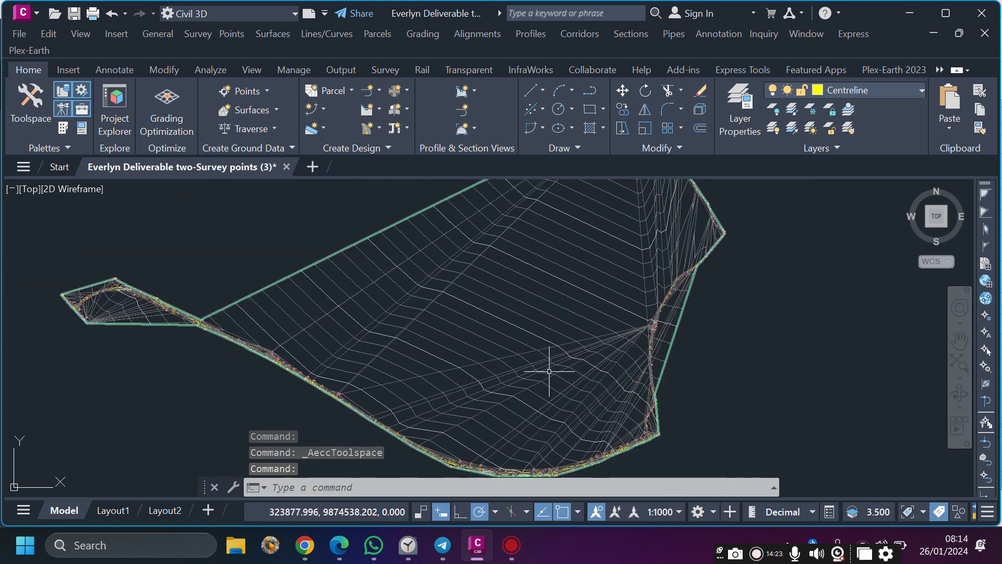
Split the model display into two vertical viewports.
{"action": "left_click", "coordinate": [549, 371]}
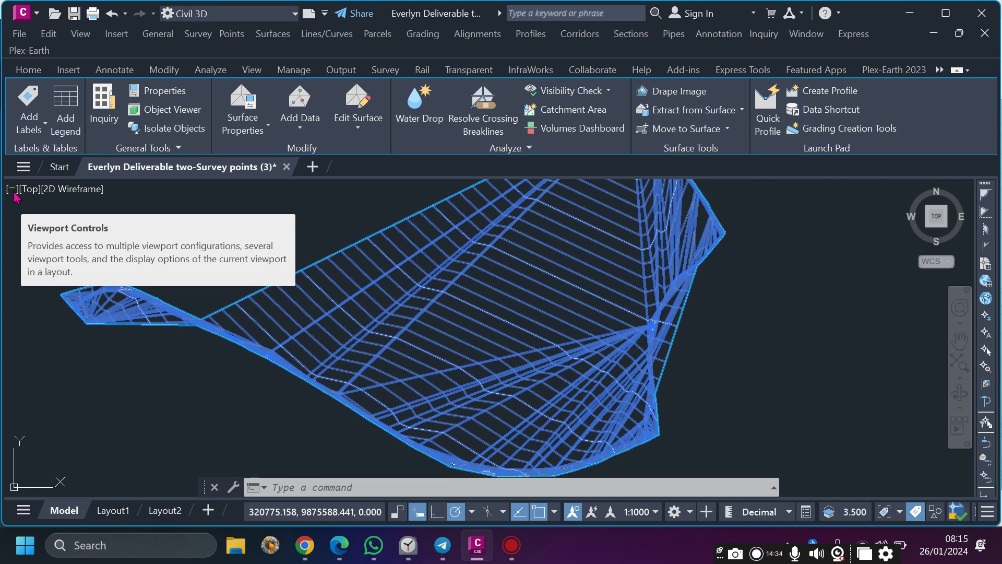
{"action": "left_click", "coordinate": [69, 193]}
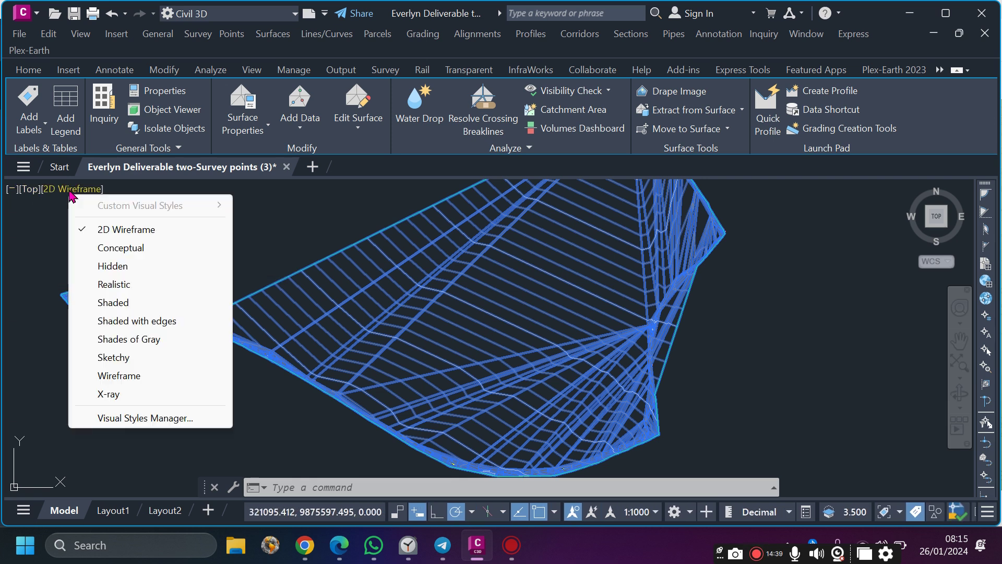
{"action": "left_click", "coordinate": [27, 191]}
{"action": "left_click", "coordinate": [27, 191]}
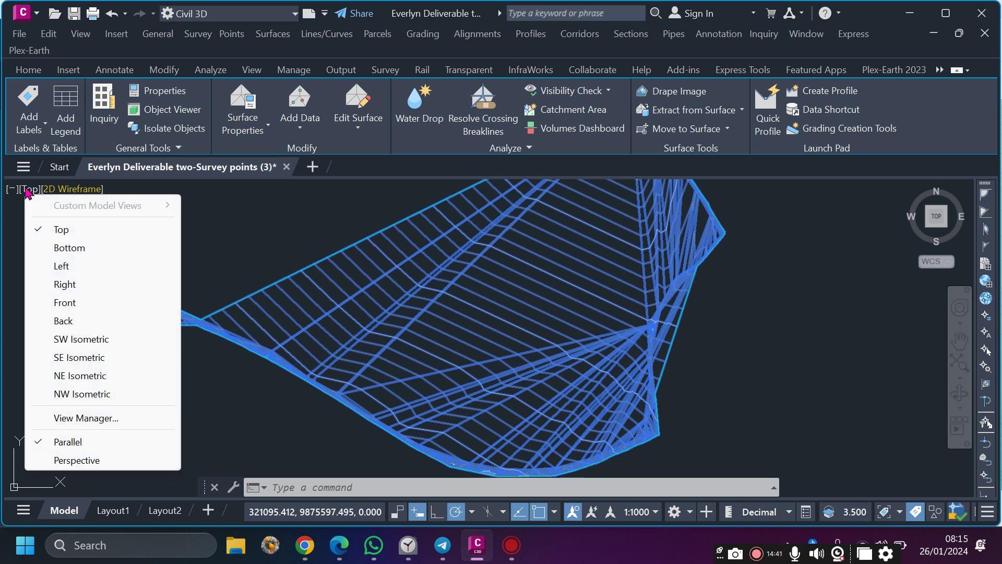
{"action": "left_click", "coordinate": [11, 192]}
{"action": "left_click", "coordinate": [12, 192]}
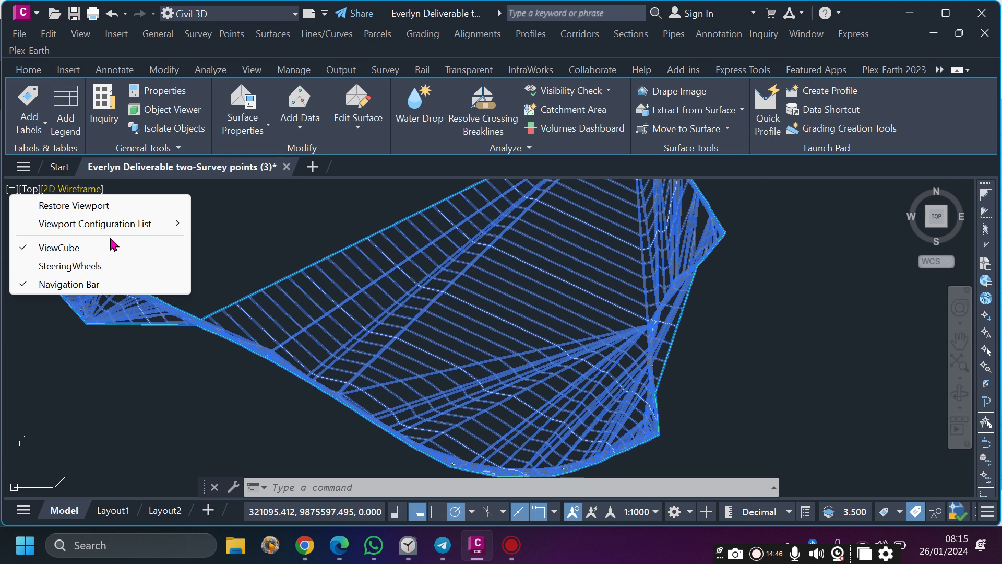
{"action": "mouse_move", "coordinate": [104, 229]}
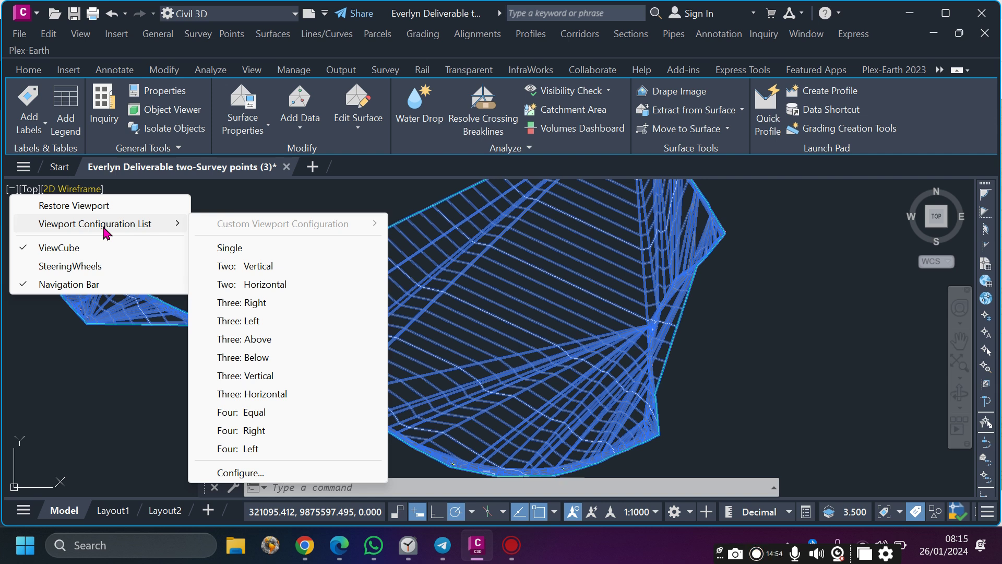
{"action": "left_click", "coordinate": [265, 267]}
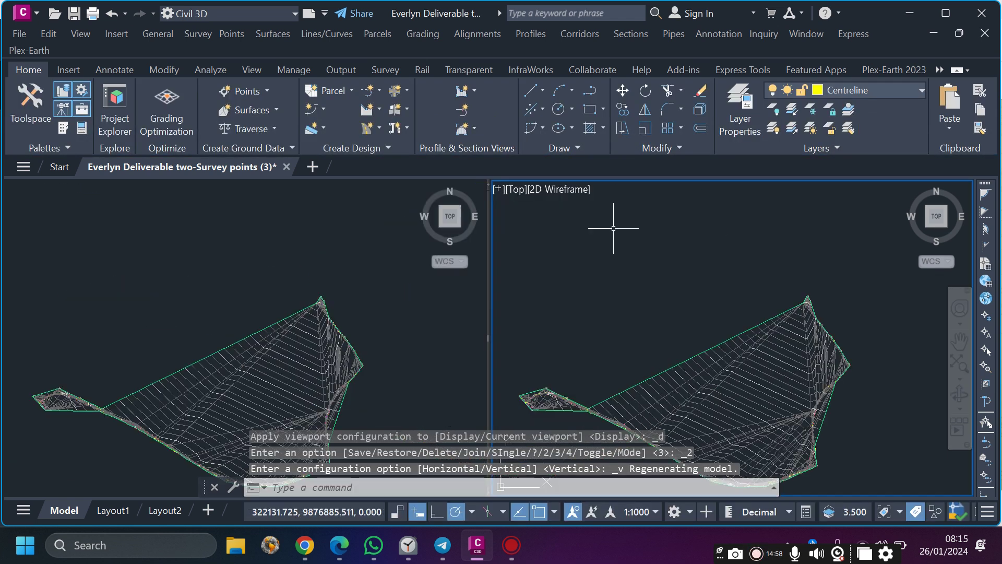
Frame the whole Existing Ground surface in each of the two viewports for a side-by-side view.
{"action": "left_click", "coordinate": [370, 263]}
{"action": "scroll", "coordinate": [356, 244], "scroll_direction": "down", "scroll_amount": 4}
{"action": "scroll", "coordinate": [312, 300], "scroll_direction": "up", "scroll_amount": 4}
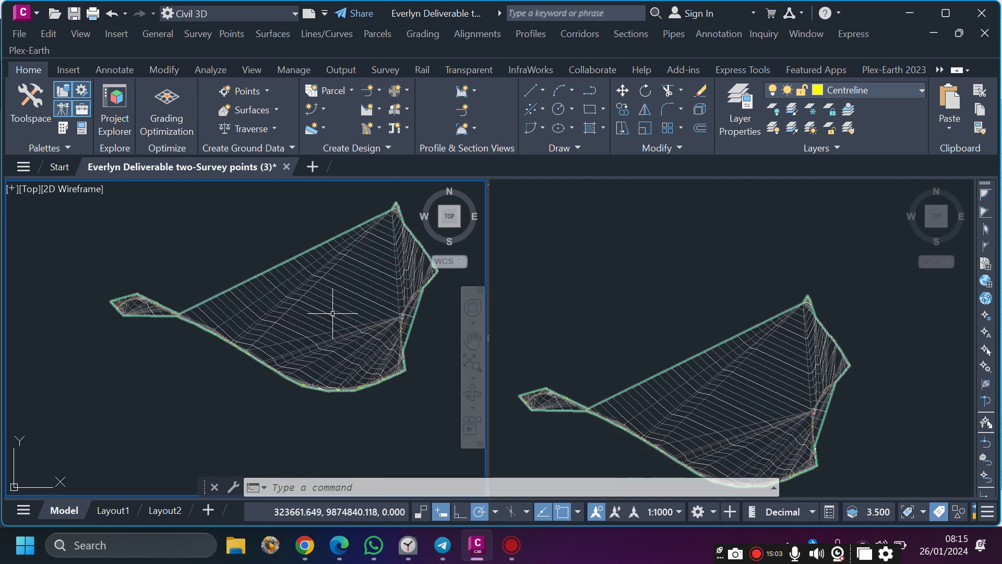
{"action": "left_click", "coordinate": [711, 286]}
{"action": "scroll", "coordinate": [714, 398], "scroll_direction": "down", "scroll_amount": 2}
{"action": "scroll", "coordinate": [713, 397], "scroll_direction": "up", "scroll_amount": 3}
{"action": "scroll", "coordinate": [702, 352], "scroll_direction": "down", "scroll_amount": 2}
{"action": "scroll", "coordinate": [702, 327], "scroll_direction": "up", "scroll_amount": 2}
{"action": "scroll", "coordinate": [705, 381], "scroll_direction": "down", "scroll_amount": 2}
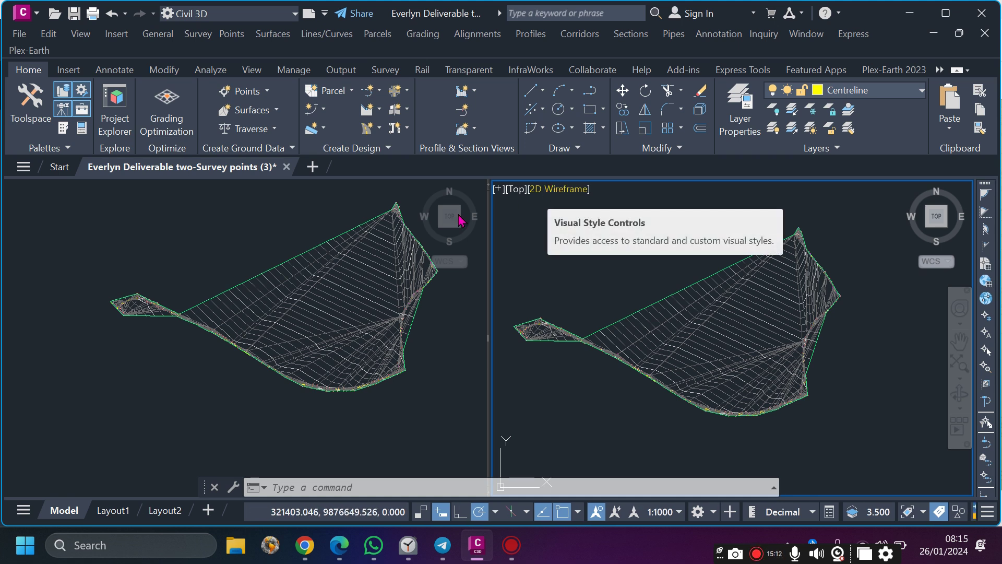
Set the second viewport's visual style to Shaded and inspect the shaded surface.
{"action": "left_click", "coordinate": [568, 197]}
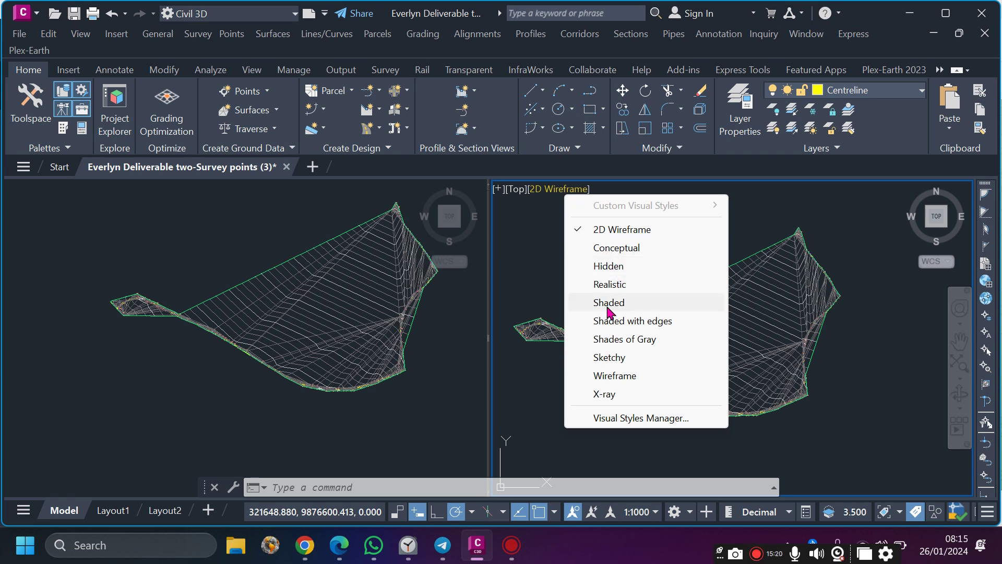
{"action": "left_click", "coordinate": [608, 306]}
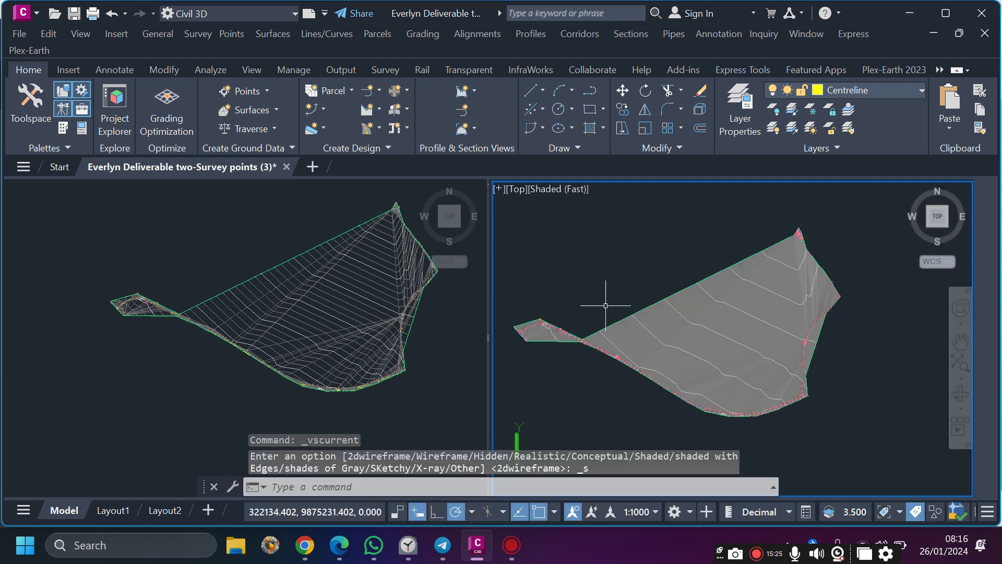
{"action": "scroll", "coordinate": [706, 380], "scroll_direction": "up", "scroll_amount": 11}
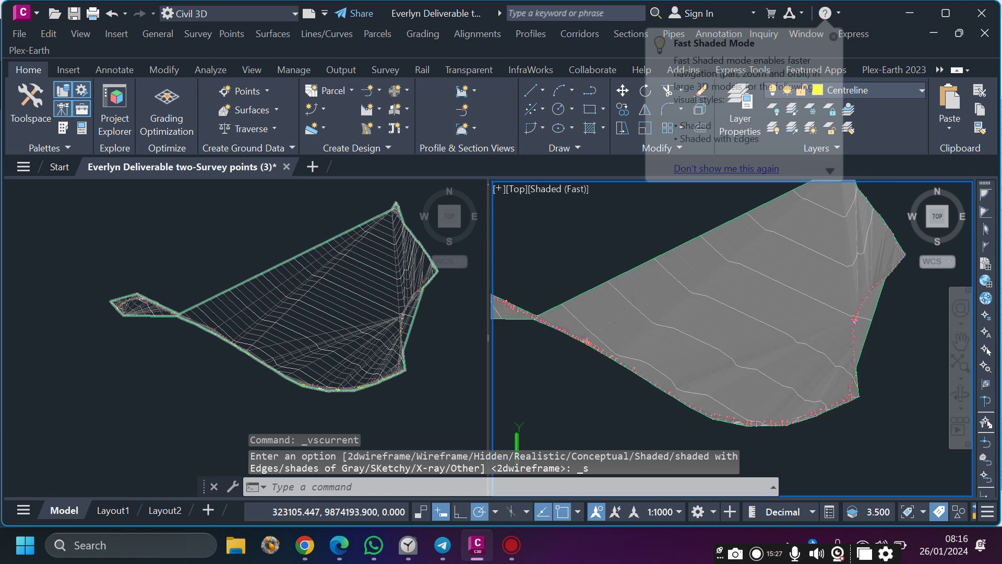
{"action": "scroll", "coordinate": [761, 325], "scroll_direction": "down", "scroll_amount": 10}
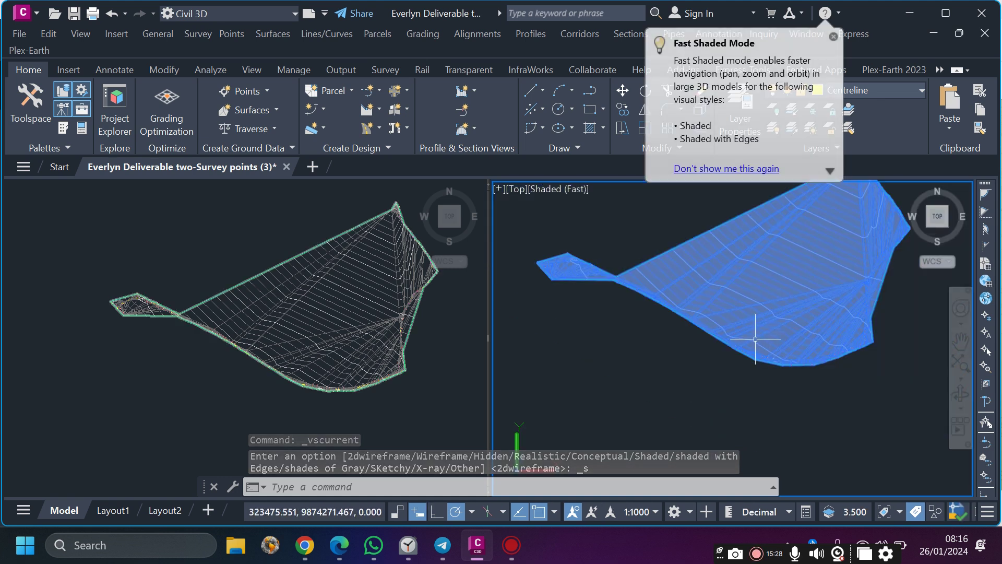
Select the Existing Ground surface in the shaded viewport and move it north, off the road lines.
{"action": "scroll", "coordinate": [755, 339], "scroll_direction": "down", "scroll_amount": 3}
{"action": "right_click", "coordinate": [736, 322]}
{"action": "left_click", "coordinate": [721, 314]}
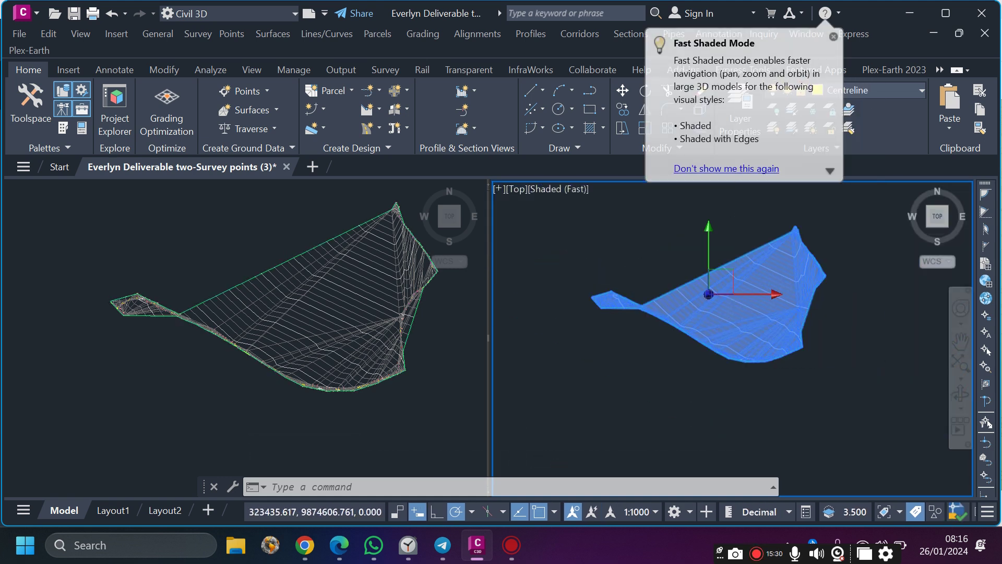
{"action": "key", "text": "Escape"}
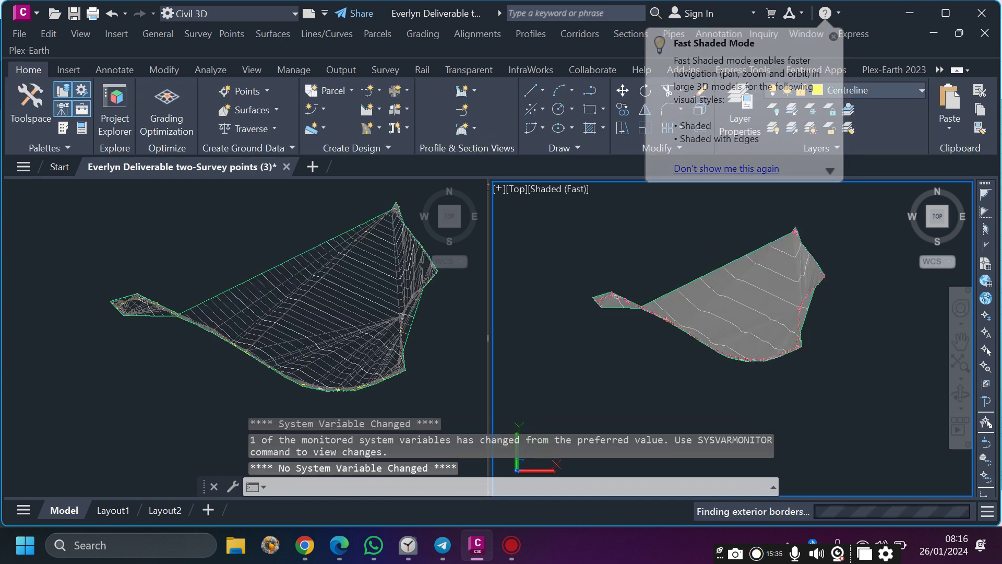
Examine the position of the shaded surface relative to the road lines and survey points.
{"action": "scroll", "coordinate": [698, 306], "scroll_direction": "down", "scroll_amount": 2}
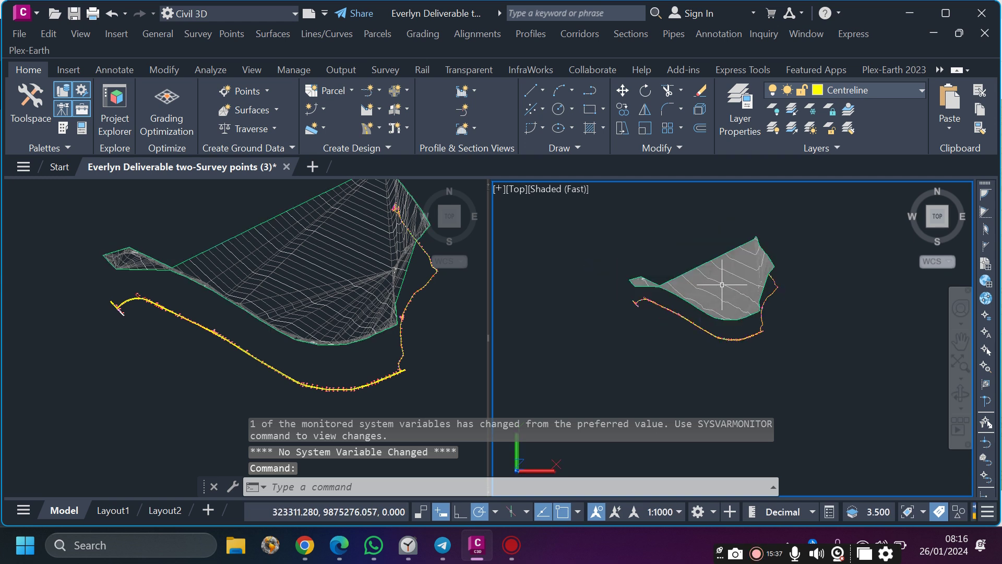
{"action": "scroll", "coordinate": [717, 293], "scroll_direction": "up", "scroll_amount": 3}
{"action": "scroll", "coordinate": [727, 299], "scroll_direction": "down", "scroll_amount": 4}
{"action": "scroll", "coordinate": [732, 287], "scroll_direction": "up", "scroll_amount": 3}
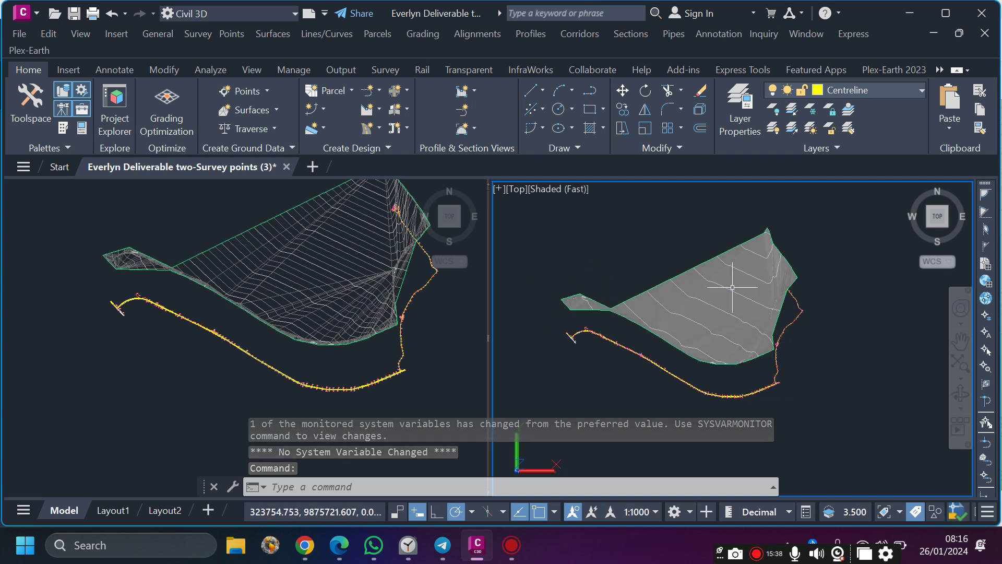
{"action": "key", "text": "Escape"}
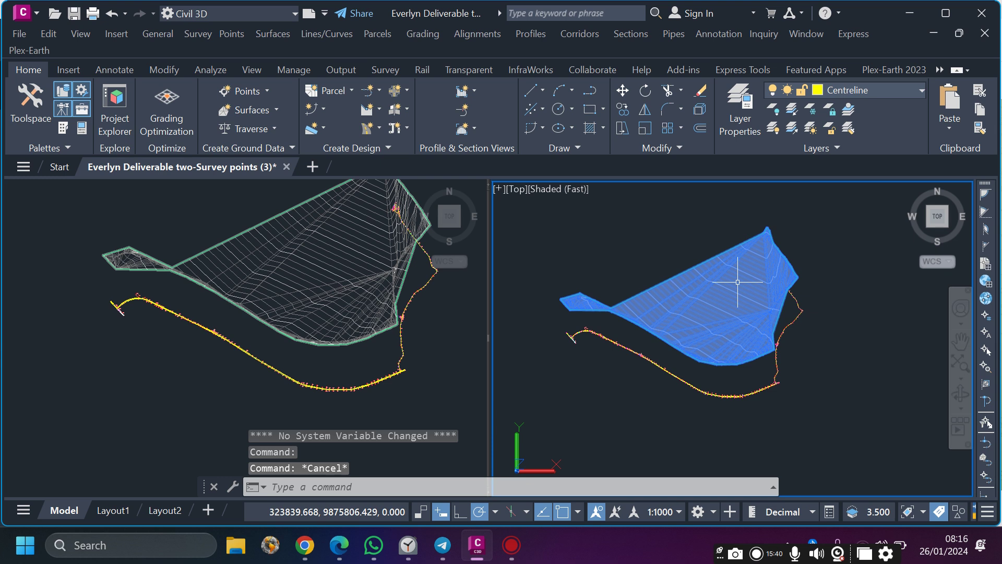
{"action": "scroll", "coordinate": [686, 328], "scroll_direction": "down", "scroll_amount": 4}
{"action": "scroll", "coordinate": [686, 328], "scroll_direction": "up", "scroll_amount": 4}
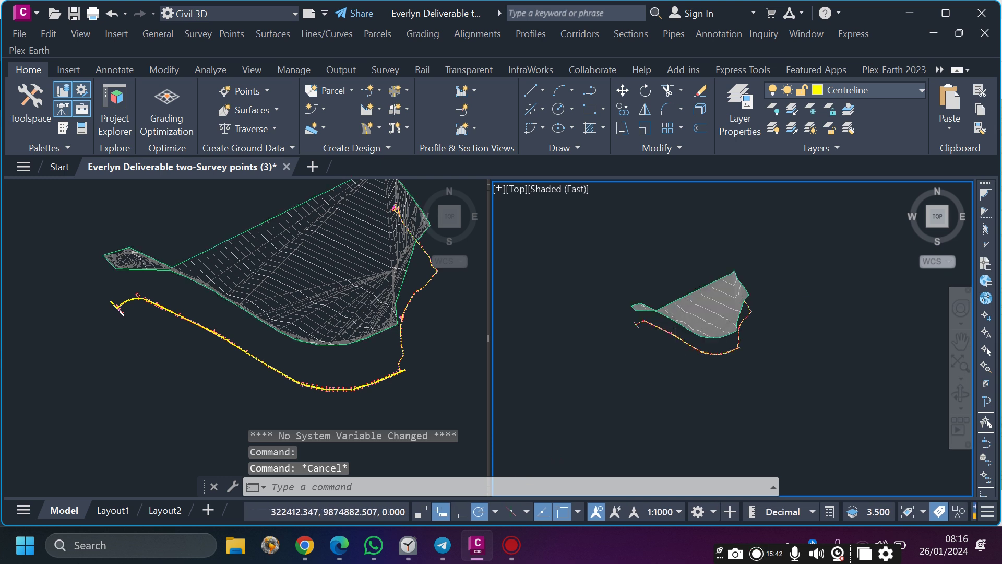
{"action": "scroll", "coordinate": [697, 323], "scroll_direction": "up", "scroll_amount": 2}
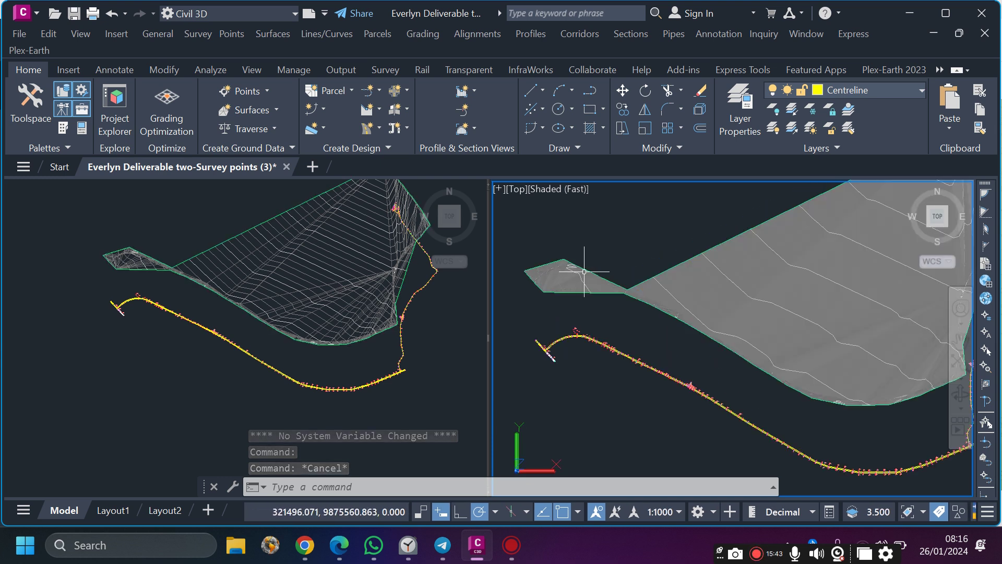
{"action": "scroll", "coordinate": [577, 272], "scroll_direction": "up", "scroll_amount": 4}
{"action": "scroll", "coordinate": [577, 272], "scroll_direction": "down", "scroll_amount": 4}
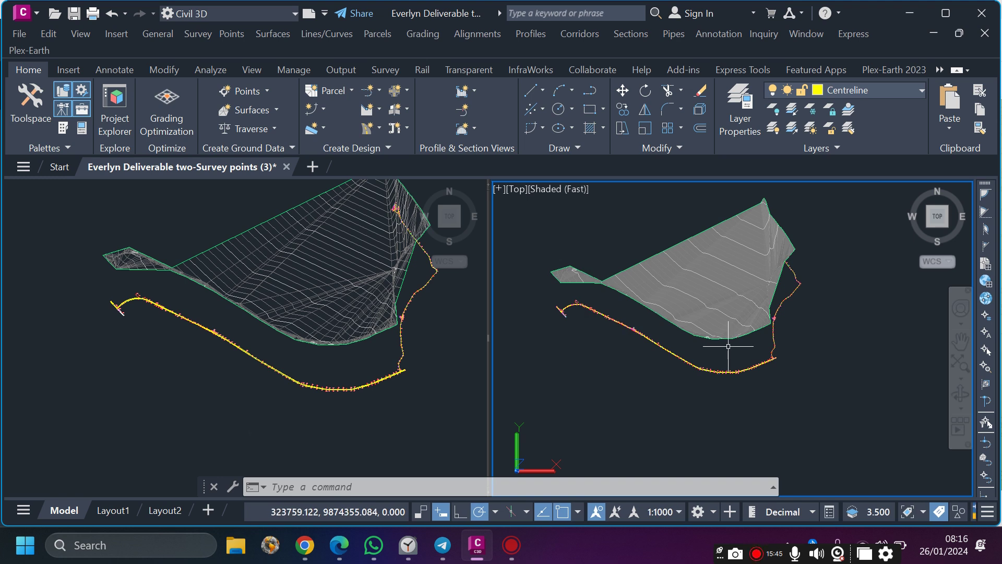